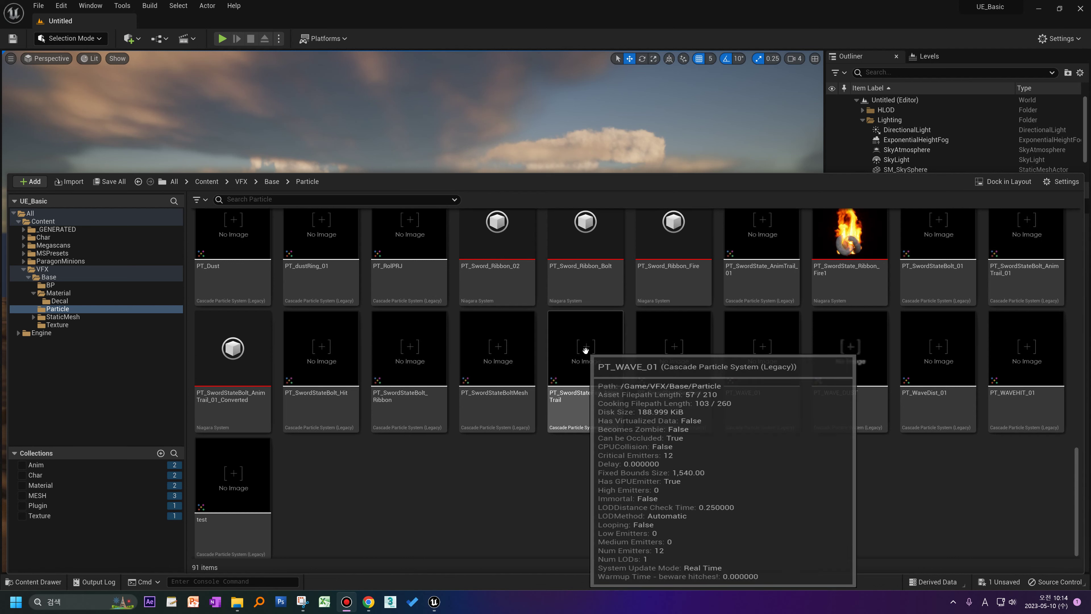
# Create NewNiagaraSystem6 from the Grid 2D Gas Smoke Fire template in VFX/Base/Particle.
pyautogui.rightClick(525, 474)
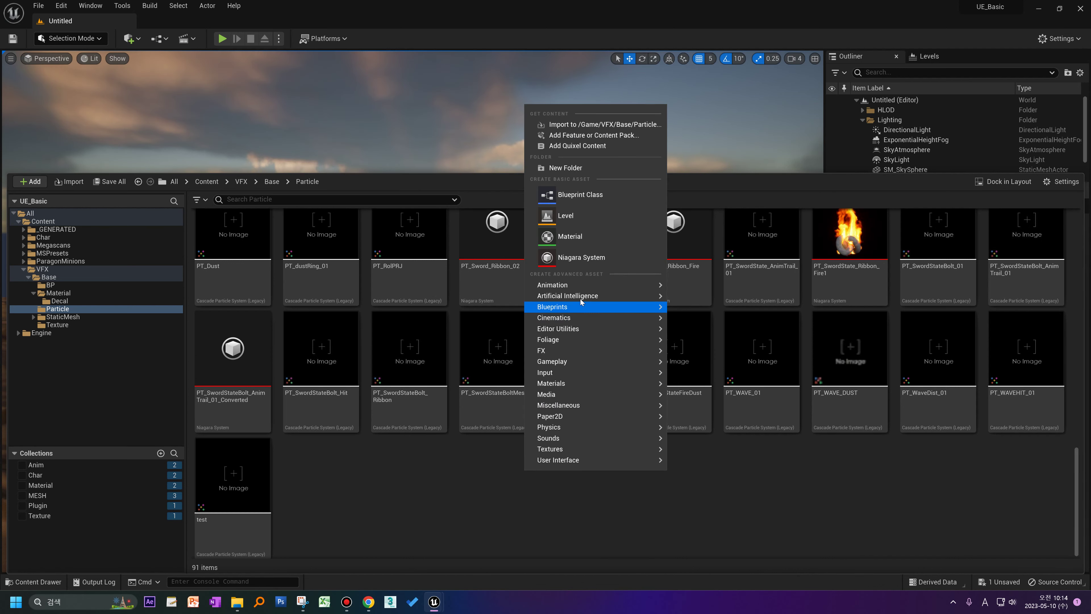
pyautogui.click(582, 257)
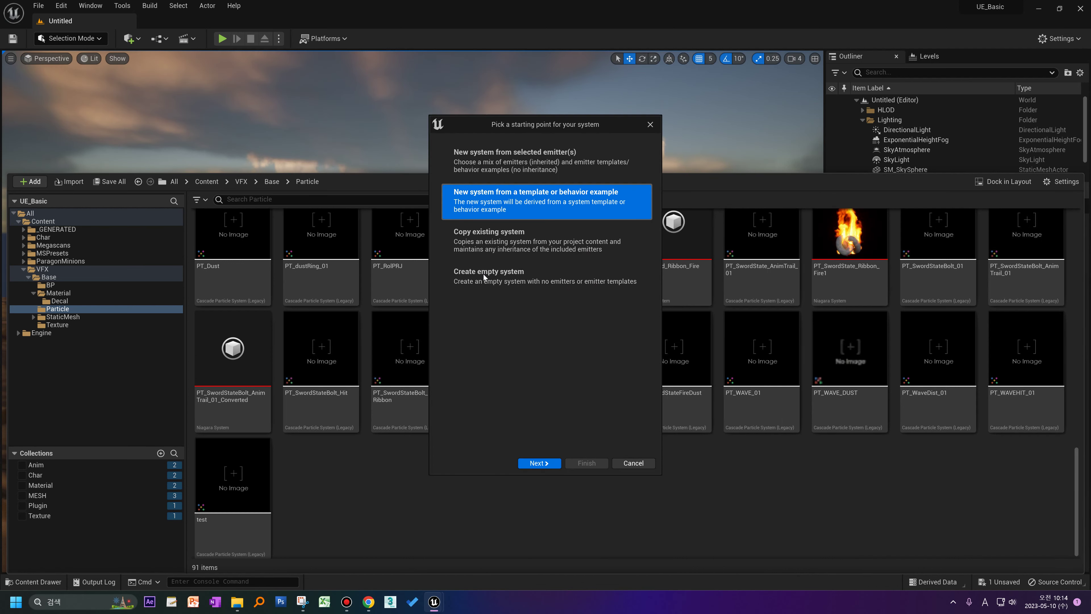
pyautogui.click(484, 196)
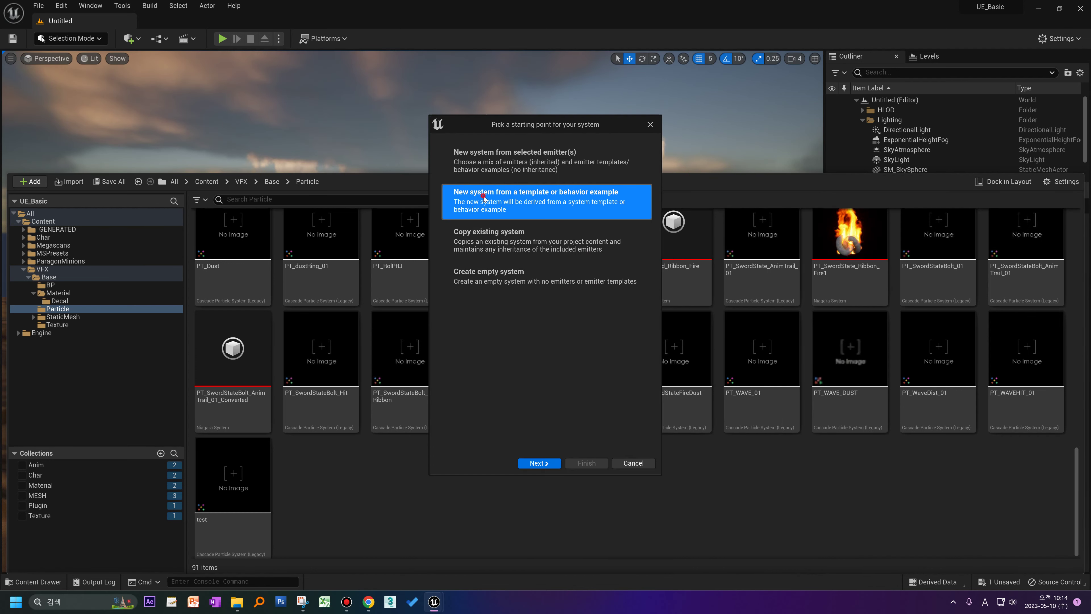
pyautogui.click(552, 464)
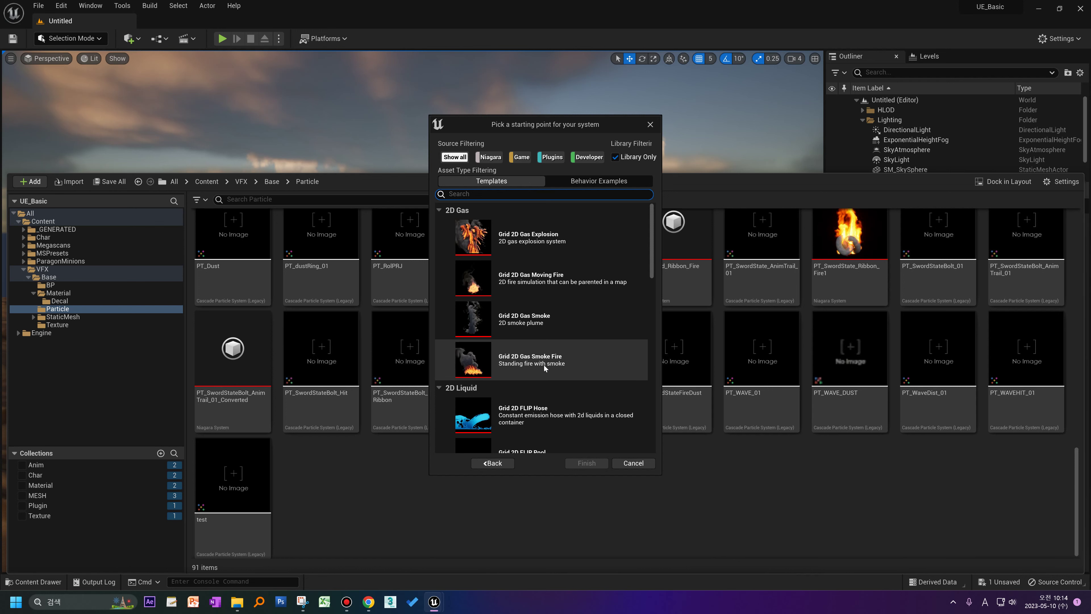
pyautogui.click(511, 358)
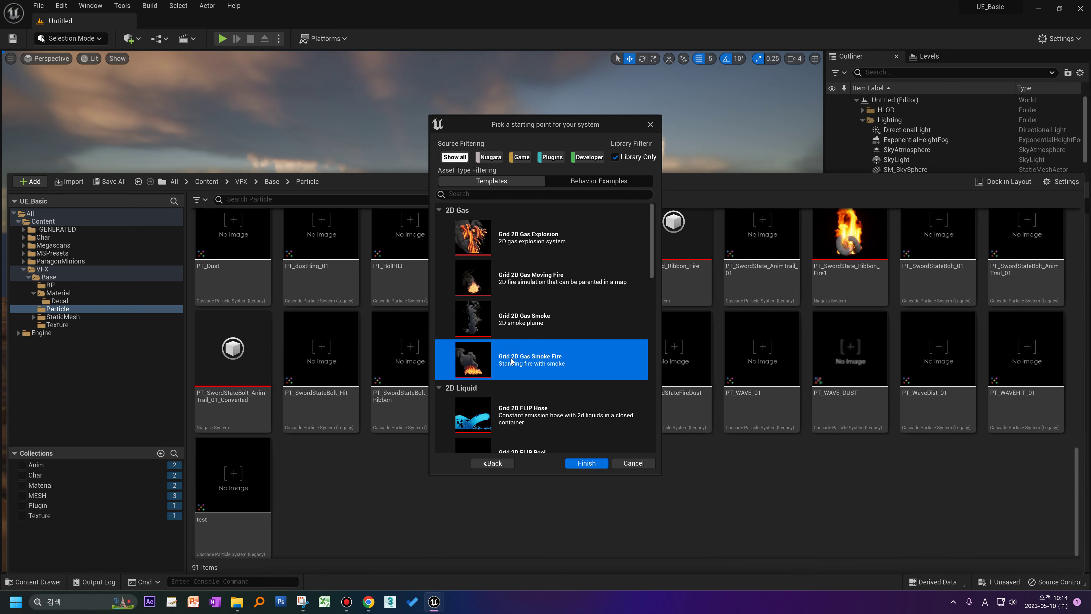
pyautogui.click(592, 463)
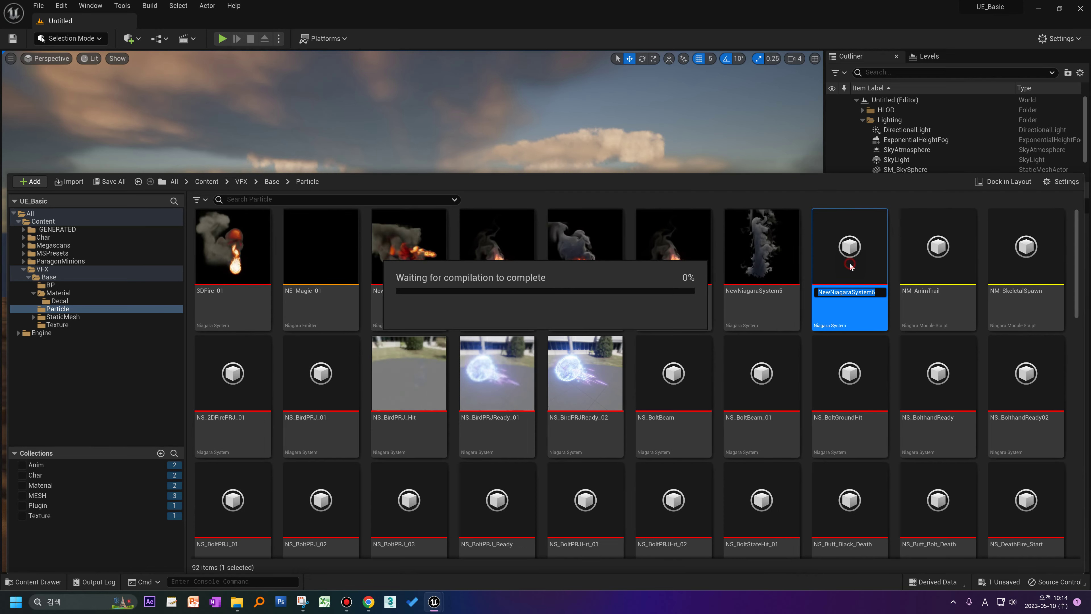
pyautogui.press('Return')
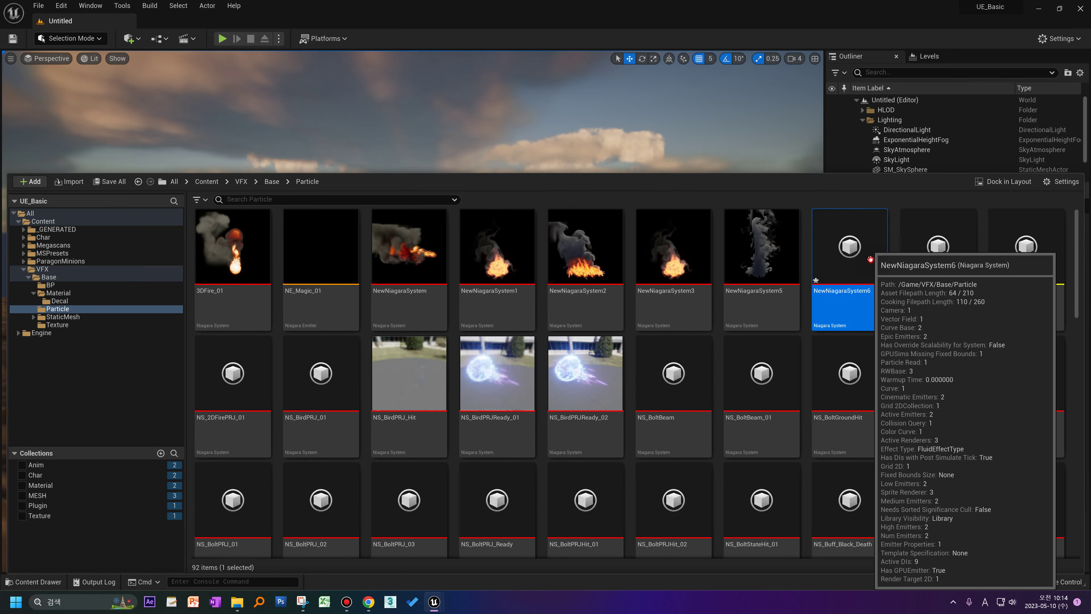
# Open NewNiagaraSystem6 in the Niagara editor and play the fire preview from zero.
pyautogui.doubleClick(871, 260)
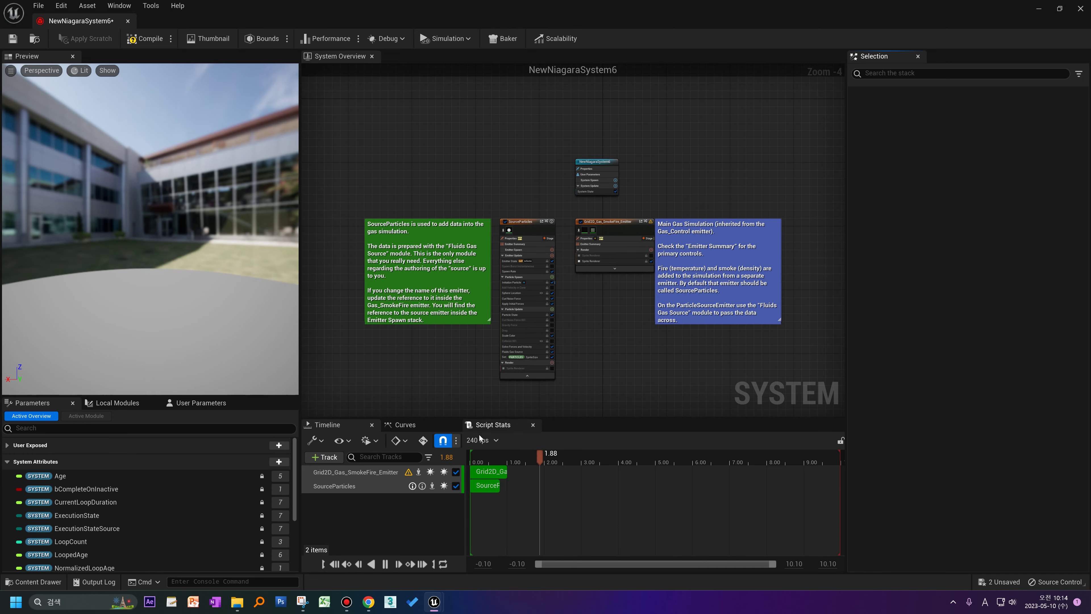
pyautogui.moveTo(485, 454); pyautogui.dragTo(474, 455)
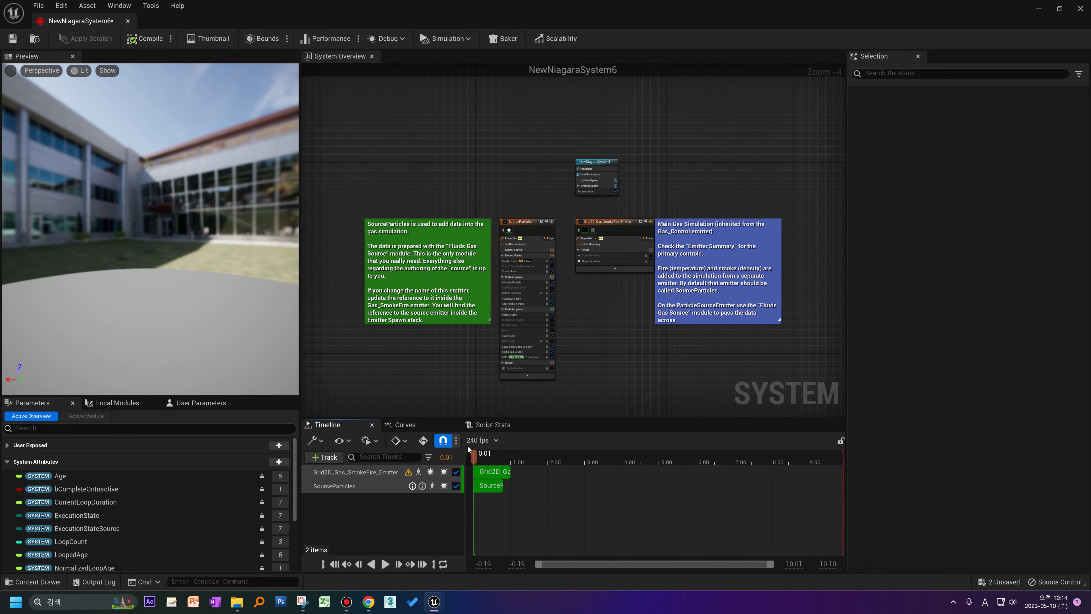
pyautogui.scroll(3, 479, 342)
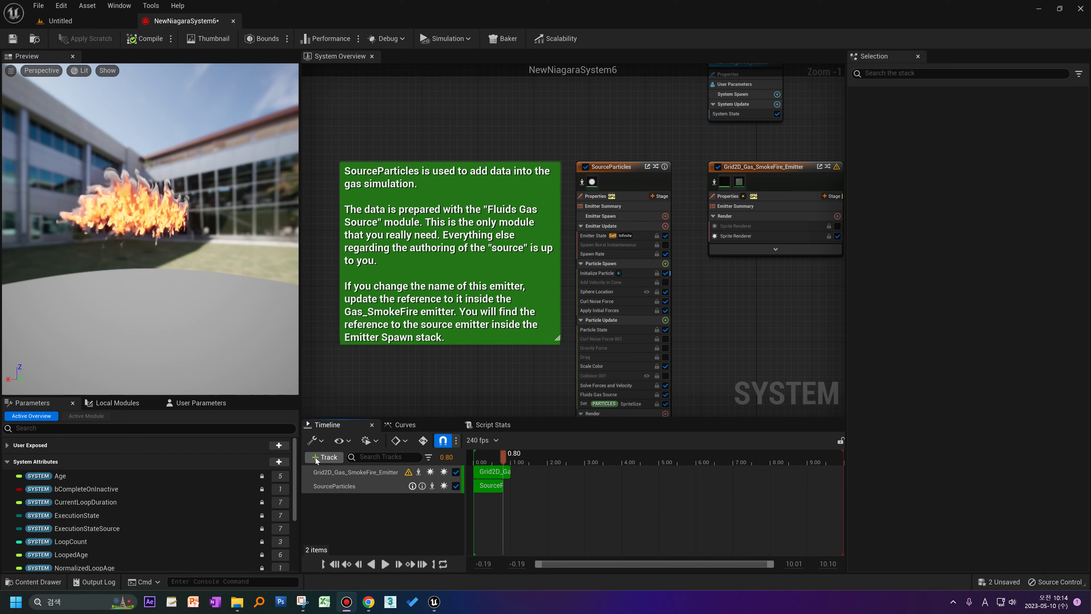
pyautogui.click(334, 564)
pyautogui.click(384, 565)
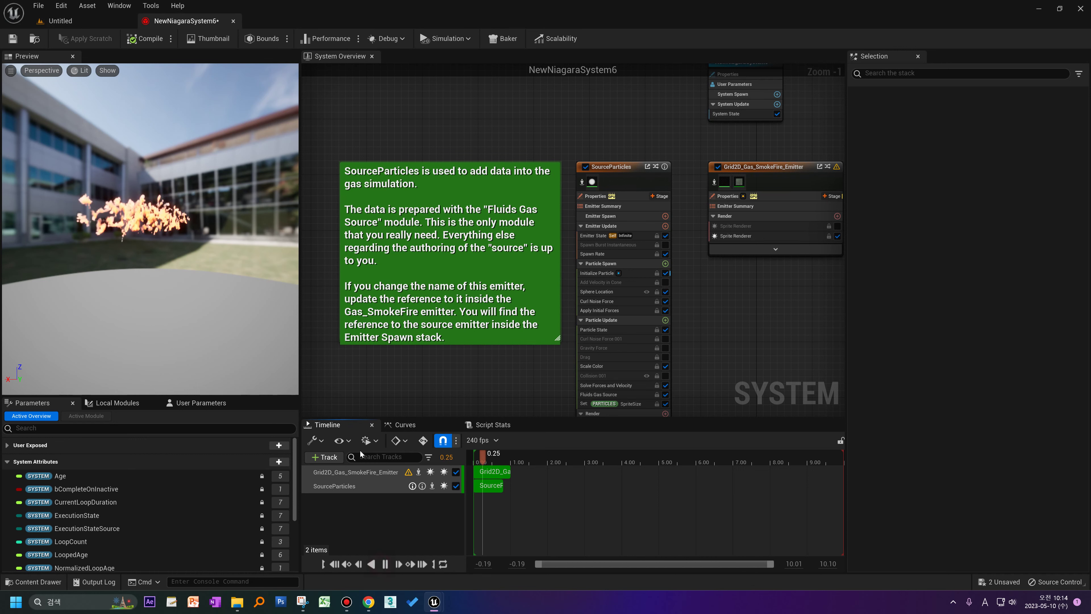
# Inspect both emitter stacks and enable the SourceParticles Sprite Renderer.
pyautogui.moveTo(628, 135); pyautogui.dragTo(458, 232, button='right')
pyautogui.scroll(1, 458, 233)
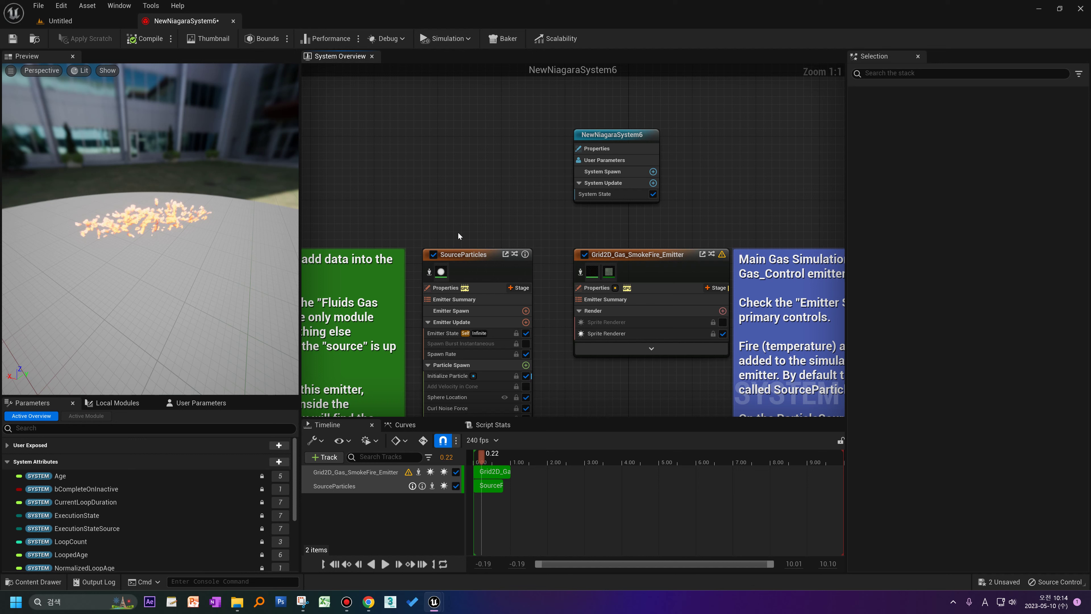
pyautogui.click(654, 258)
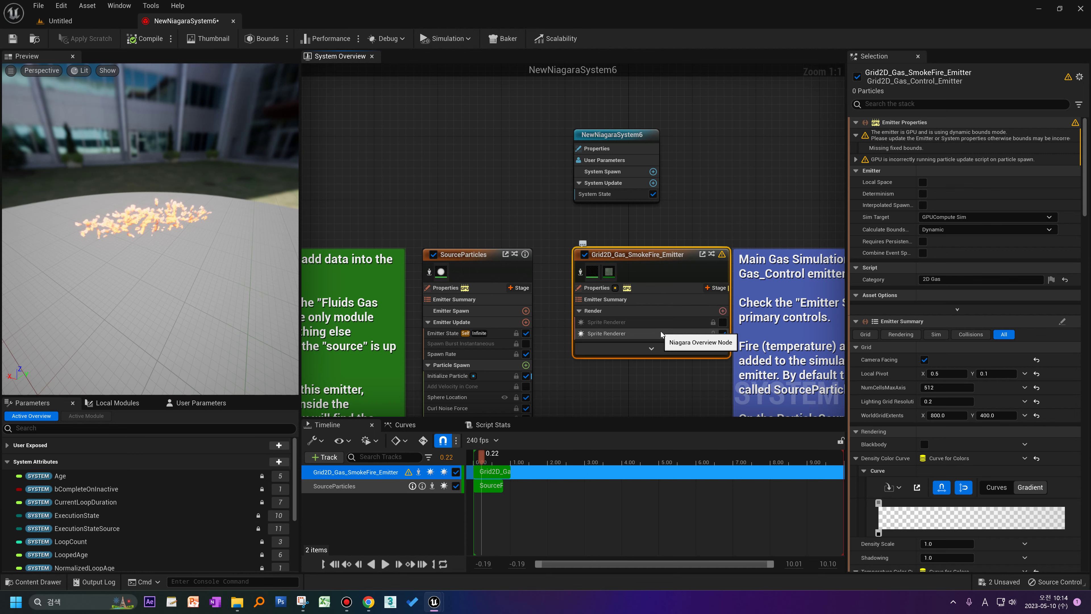
pyautogui.click(494, 258)
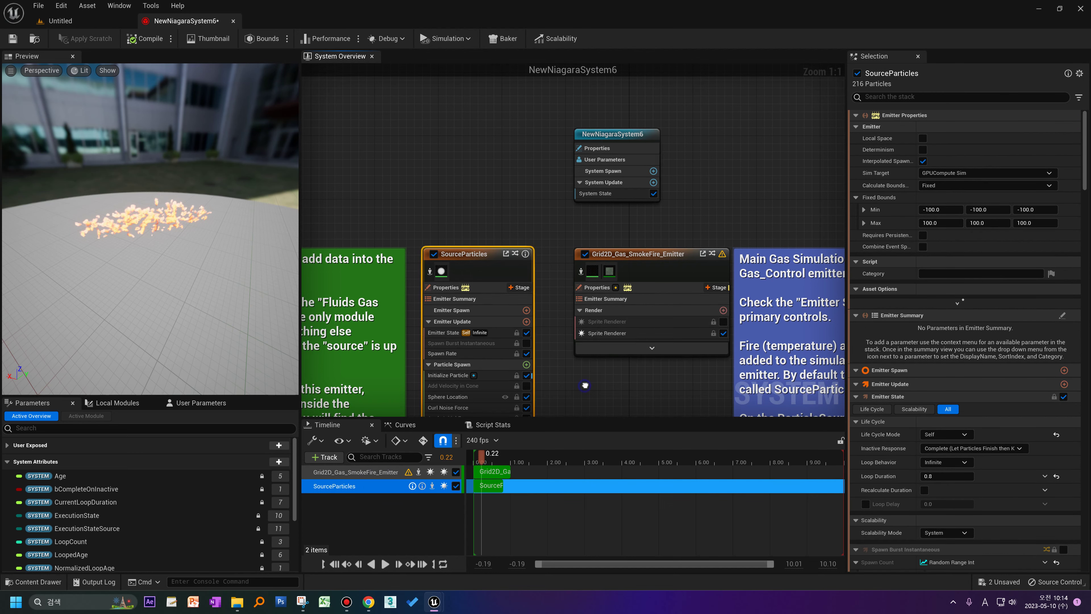
pyautogui.moveTo(585, 385); pyautogui.dragTo(620, 216, button='right')
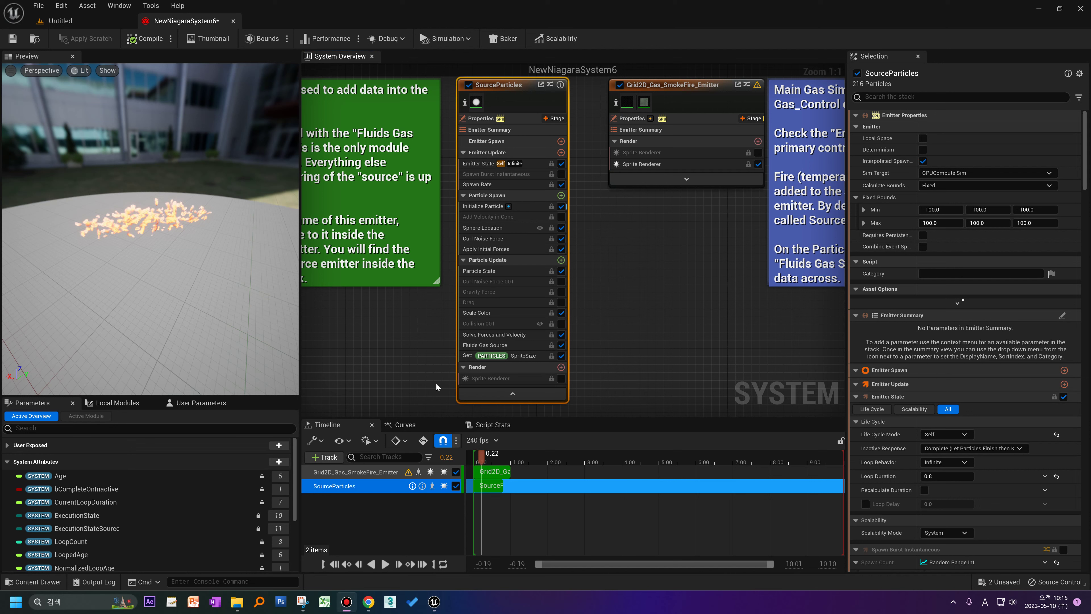
pyautogui.moveTo(485, 250)
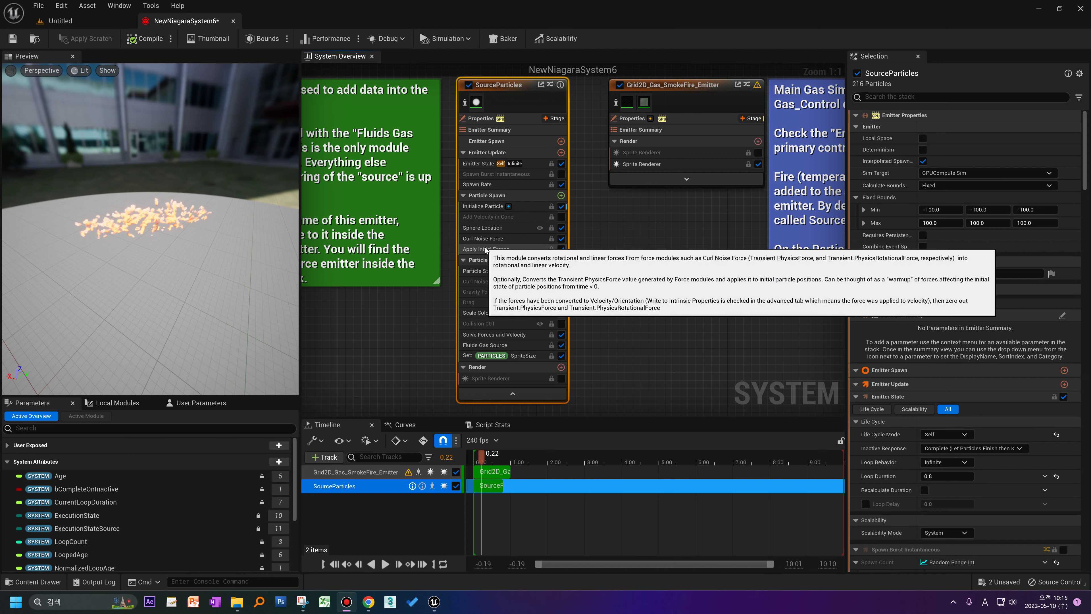
pyautogui.click(561, 379)
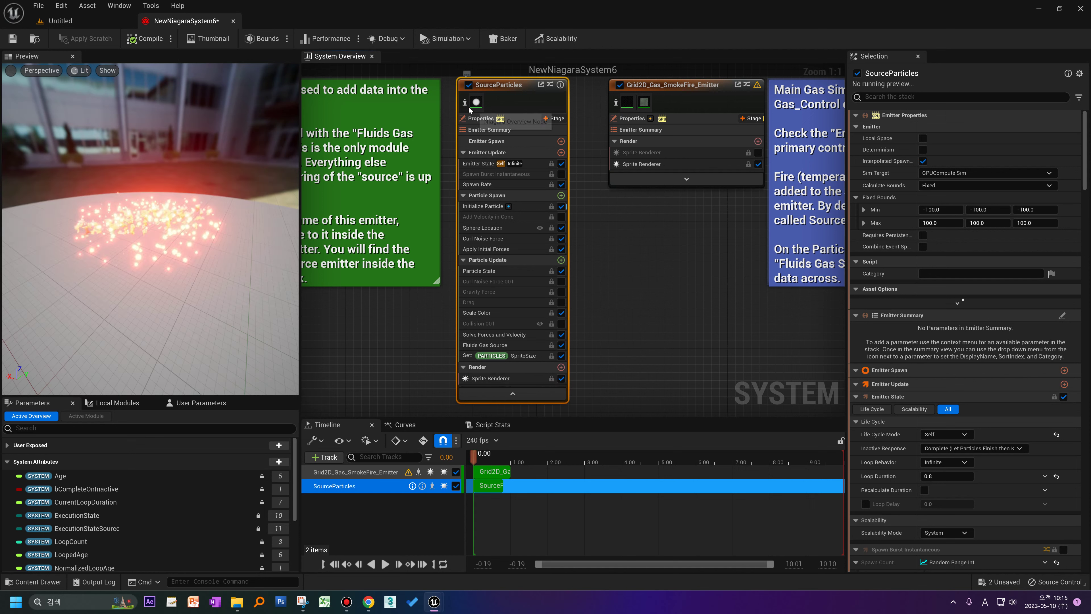
# Review the Grid2D_Gas_SmokeFire_Emitter settings (512 max-axis cells, 800 × 400 extents) and play the preview.
pyautogui.moveTo(146, 275); pyautogui.dragTo(143, 240)
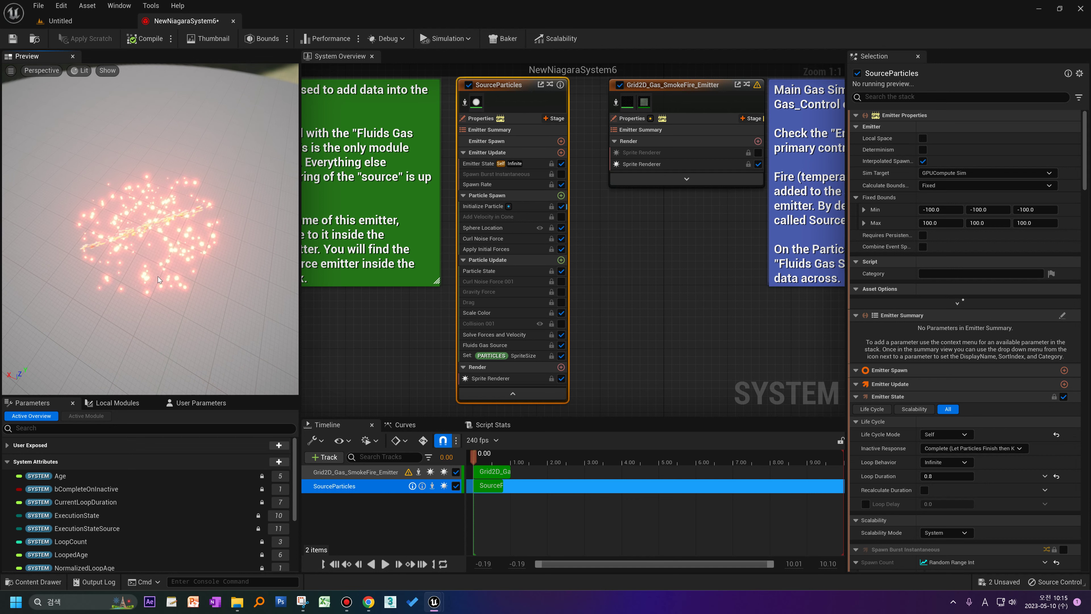
pyautogui.moveTo(680, 209); pyautogui.dragTo(651, 301, button='right')
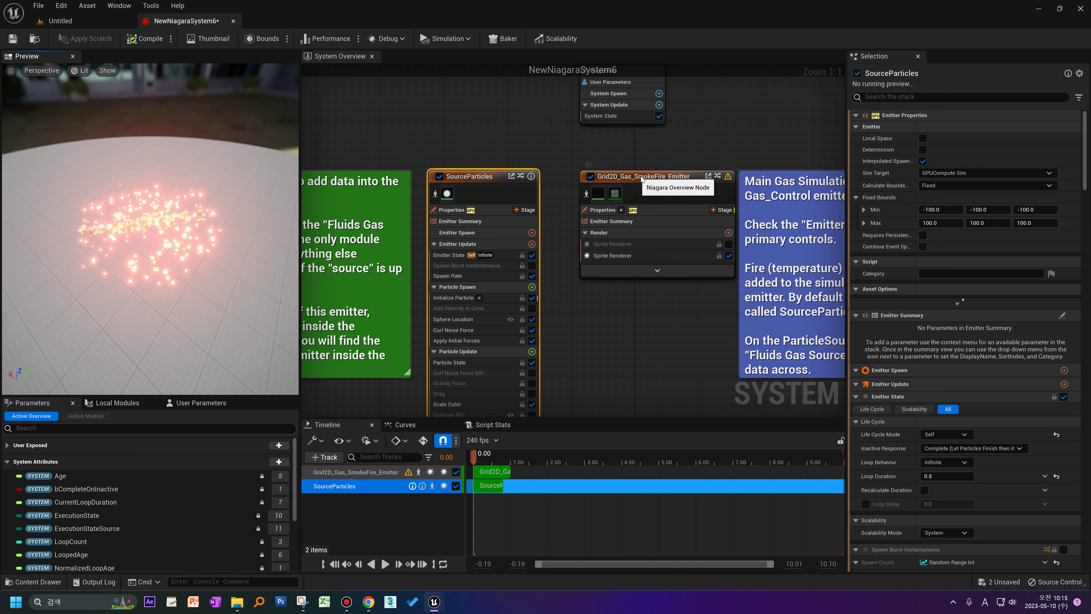
pyautogui.click(668, 179)
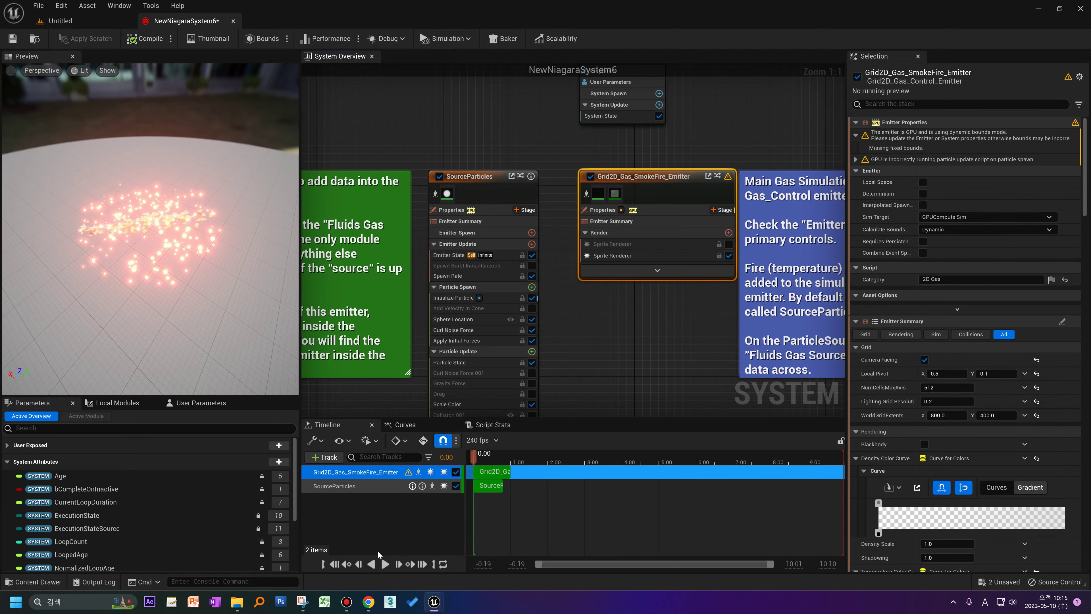
pyautogui.click(388, 566)
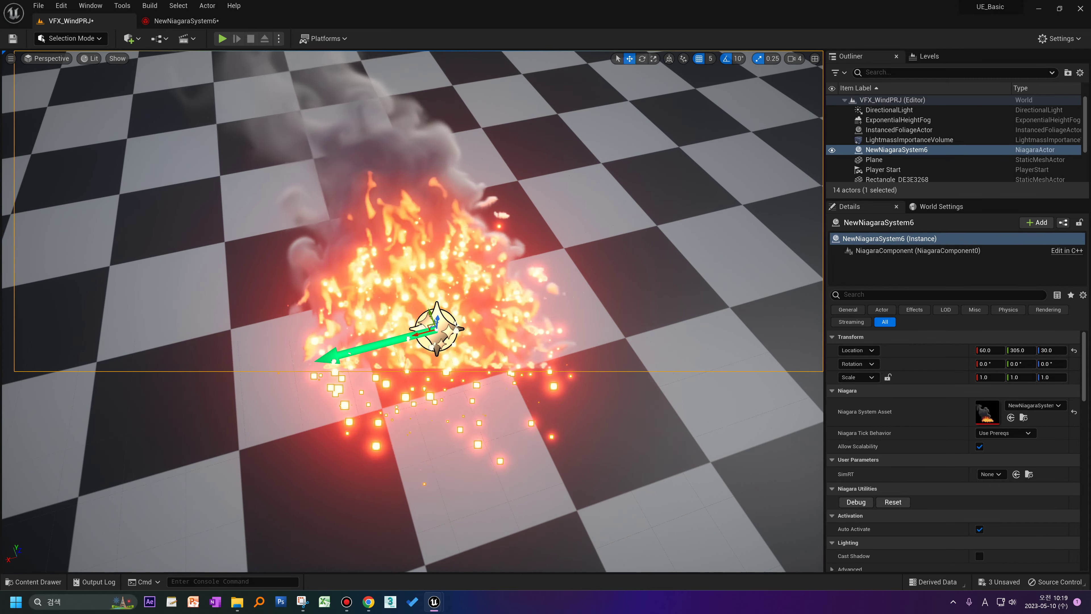
# Look over the burning fire actor at 60, 305, 30 in the VFX_WindPRJ viewport.
pyautogui.click(335, 218)
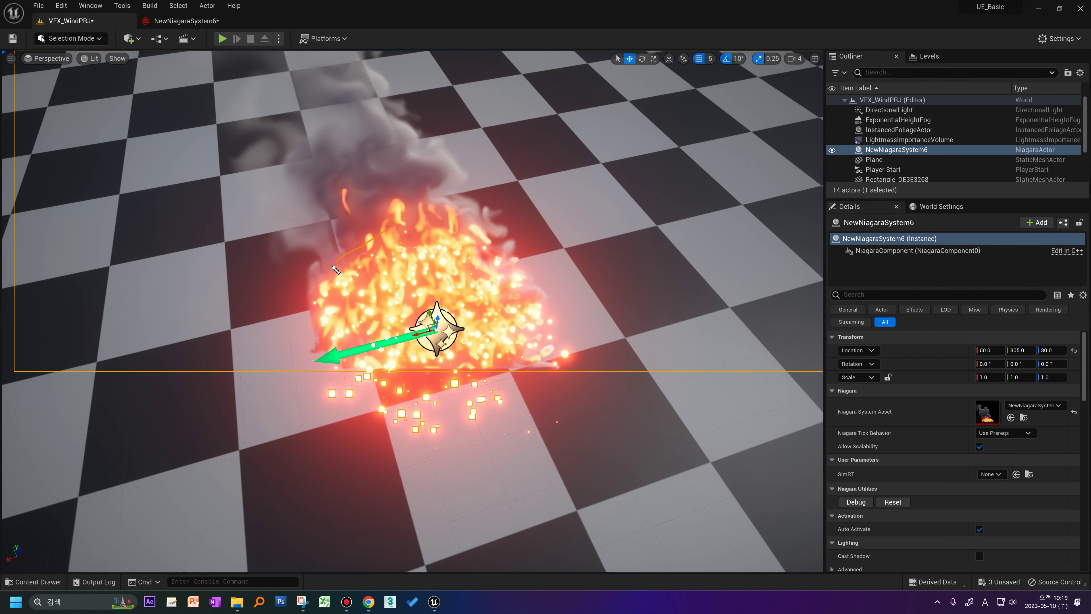
pyautogui.press('Escape')
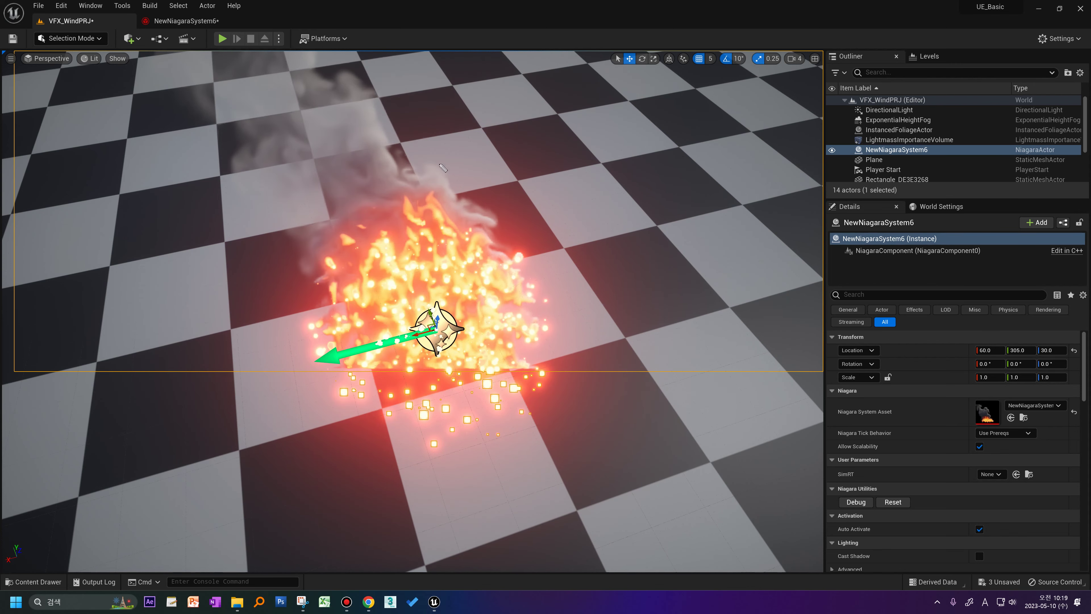
pyautogui.moveTo(389, 238)
pyautogui.mouseDown()
pyautogui.moveTo(556, 318)
pyautogui.moveTo(389, 235)
pyautogui.mouseUp()
pyautogui.press('Escape')
pyautogui.moveTo(373, 439); pyautogui.dragTo(378, 443)
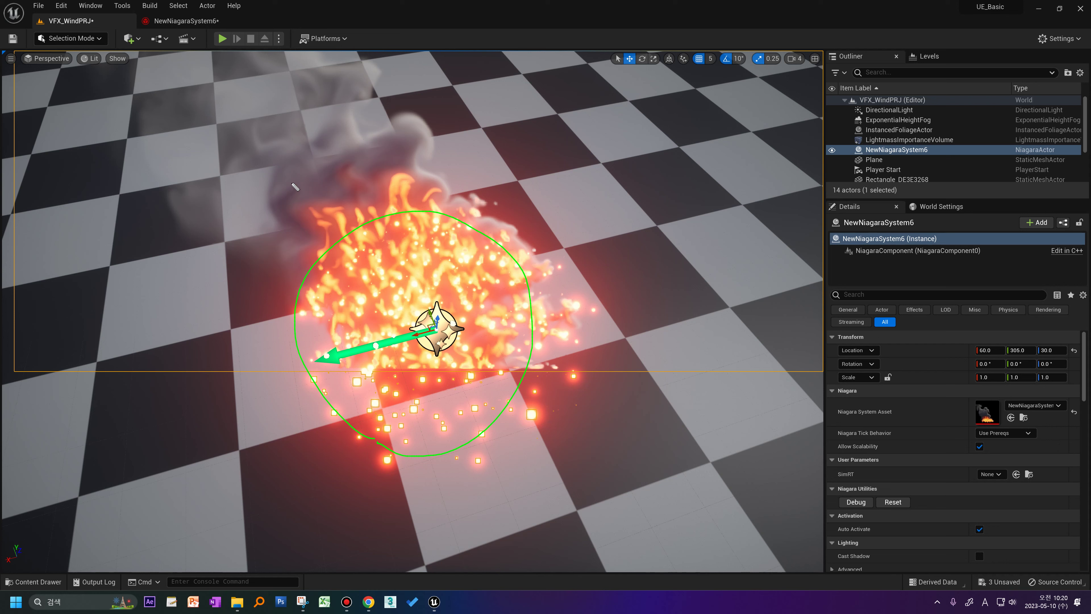
pyautogui.moveTo(279, 101)
pyautogui.mouseDown()
pyautogui.moveTo(281, 344)
pyautogui.moveTo(564, 160)
pyautogui.mouseUp()
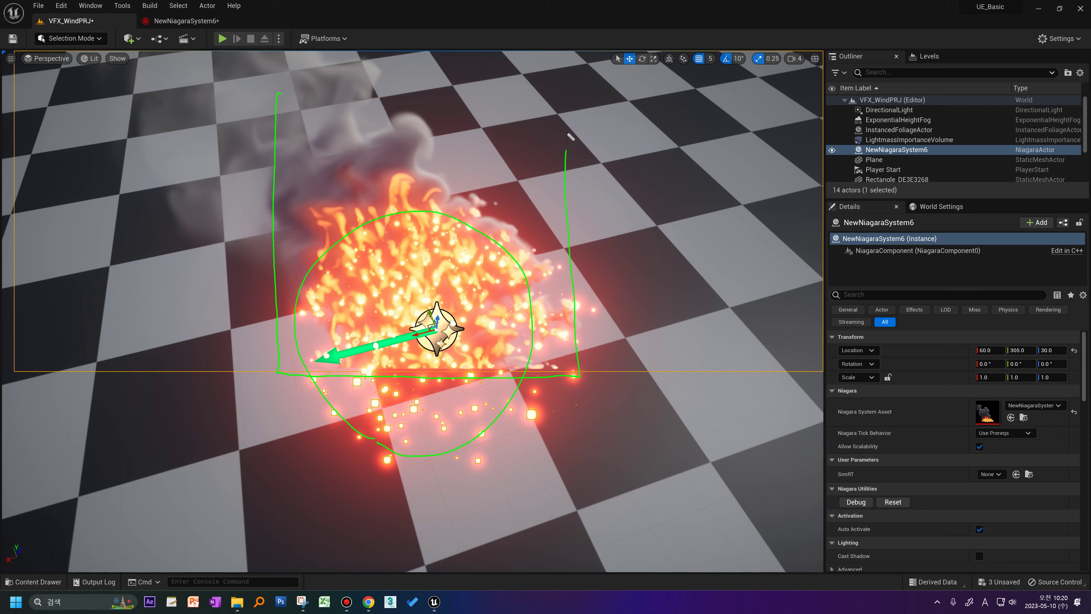
pyautogui.moveTo(570, 142); pyautogui.dragTo(268, 107)
# Back in NewNiagaraSystem6, display the gas emitter's Emitter Summary grid settings.
pyautogui.press('Escape')
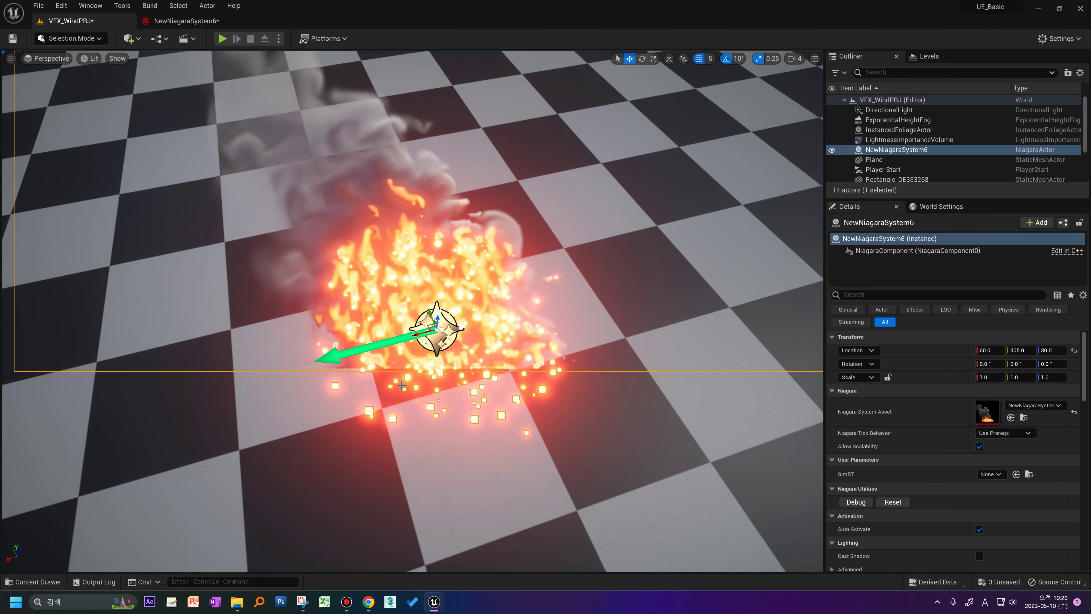
pyautogui.click(186, 20)
pyautogui.click(586, 236)
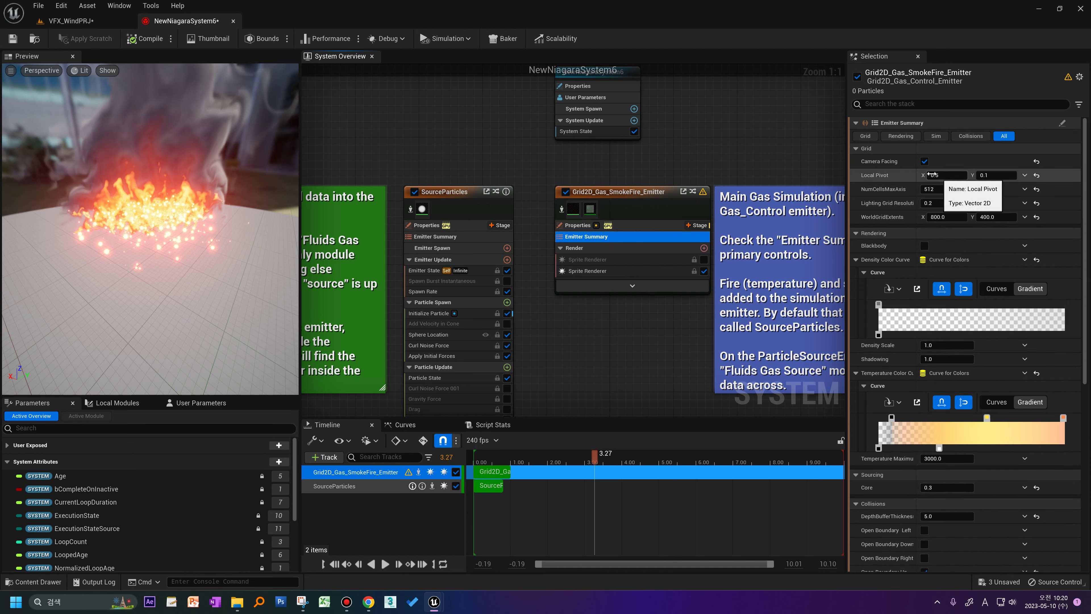
# Commit Local Pivot Y as 0.5 and return to the VFX_WindPRJ level.
pyautogui.click(986, 176)
pyautogui.write('0.5')
pyautogui.press('Return')
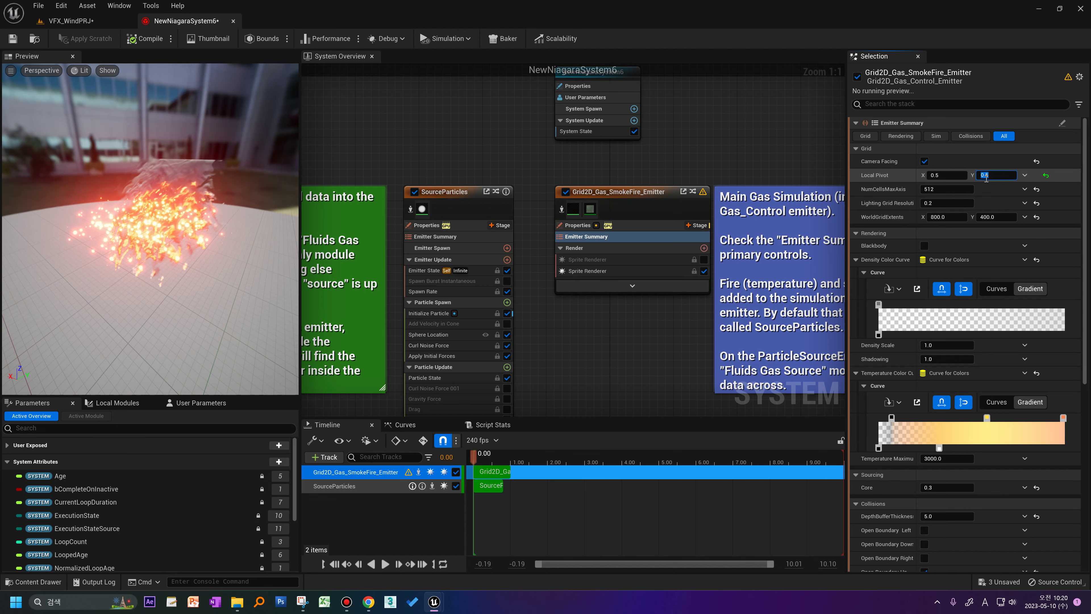
pyautogui.click(70, 21)
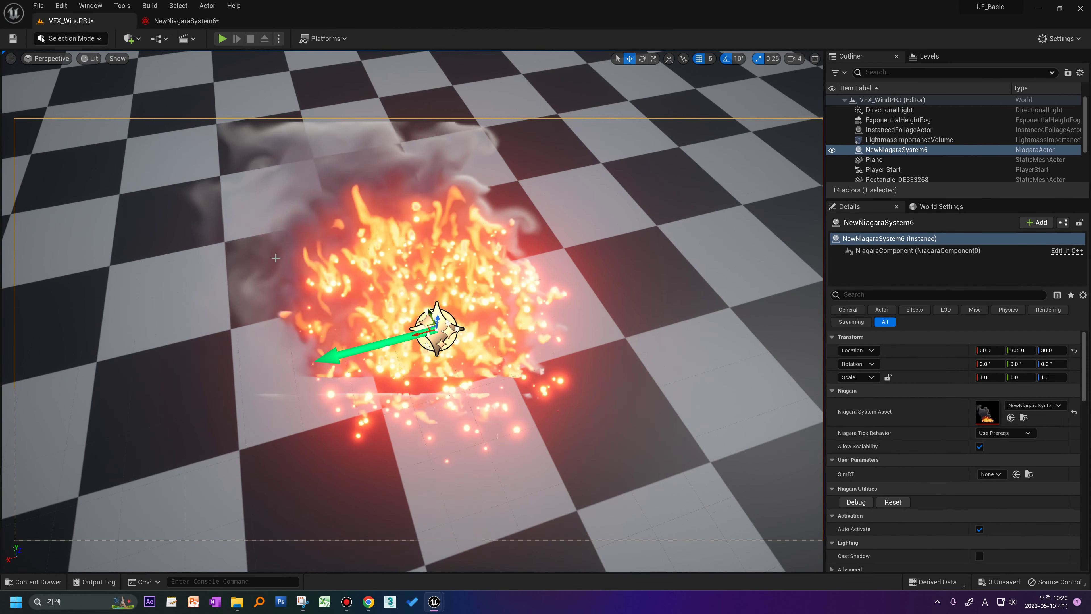
# Orbit around the fire in the level, then reopen the NewNiagaraSystem6 editor.
pyautogui.scroll(-3, 275, 266)
pyautogui.scroll(-3, 288, 301)
pyautogui.scroll(-2, 299, 329)
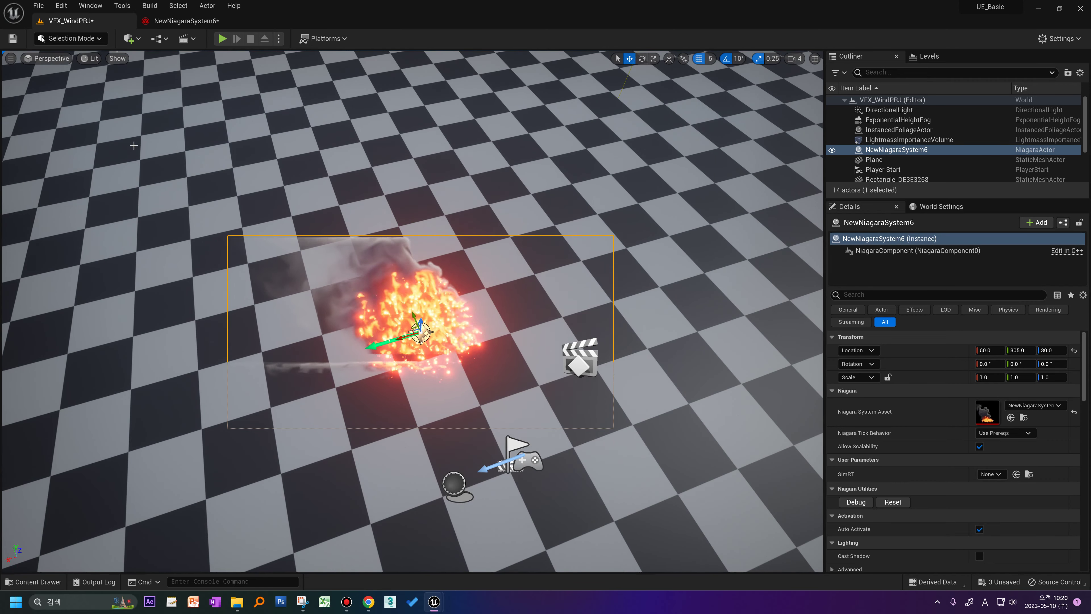
pyautogui.moveTo(226, 231)
pyautogui.mouseDown()
pyautogui.moveTo(228, 389)
pyautogui.moveTo(617, 248)
pyautogui.mouseUp()
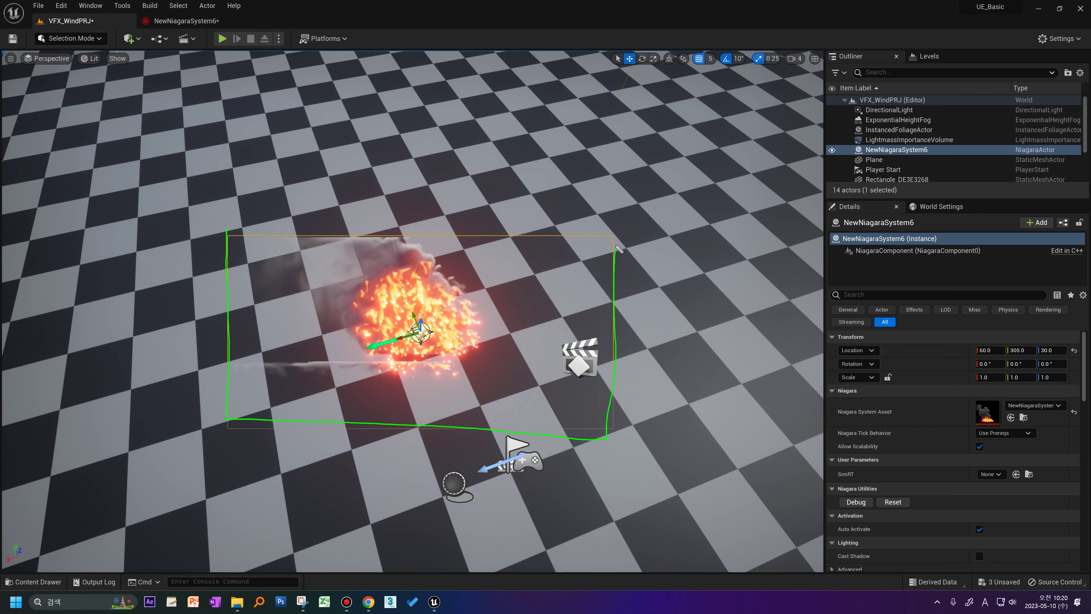
pyautogui.moveTo(588, 241); pyautogui.dragTo(282, 240)
pyautogui.press('Escape')
pyautogui.scroll(1, 350, 278)
pyautogui.moveTo(350, 278); pyautogui.dragTo(284, 285, button='right')
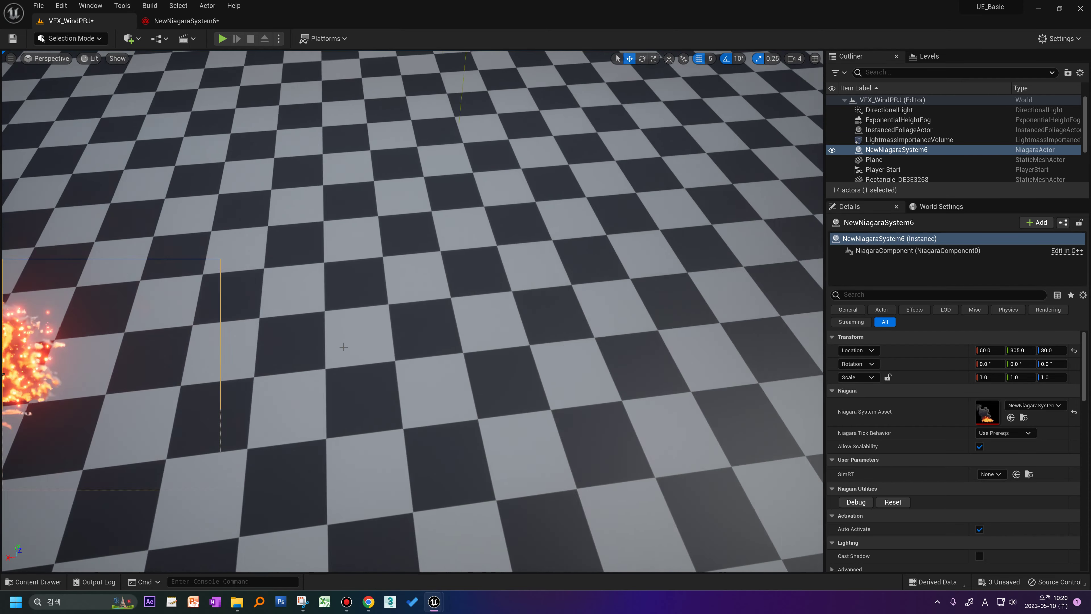
pyautogui.click(178, 26)
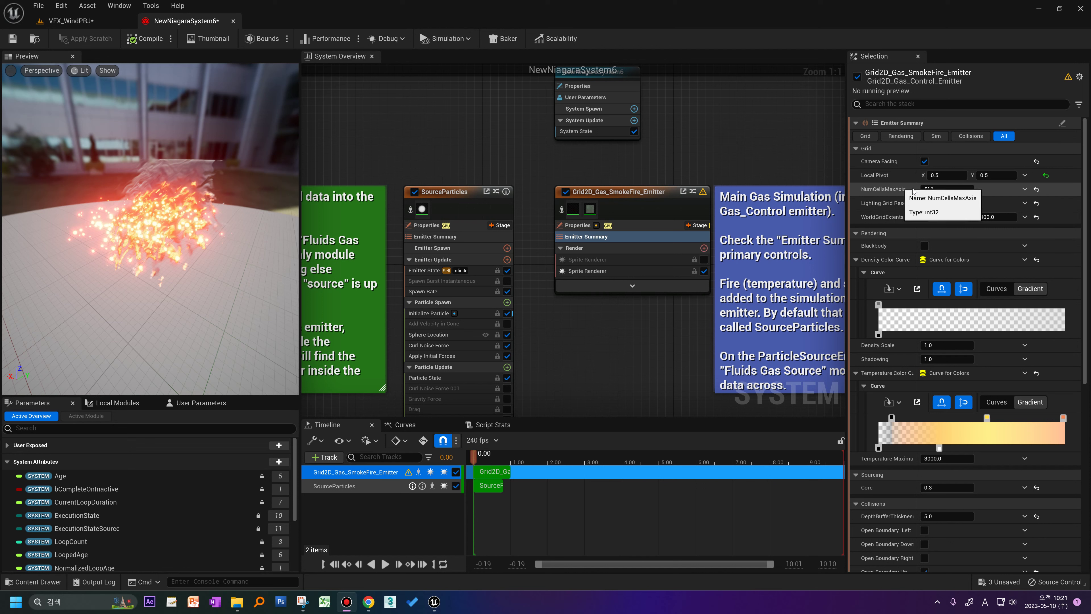
# Set NumCellsMaxAxis to 2048 and Lighting Grid Resolution Mult to 1.0.
pyautogui.click(946, 191)
pyautogui.write('204')
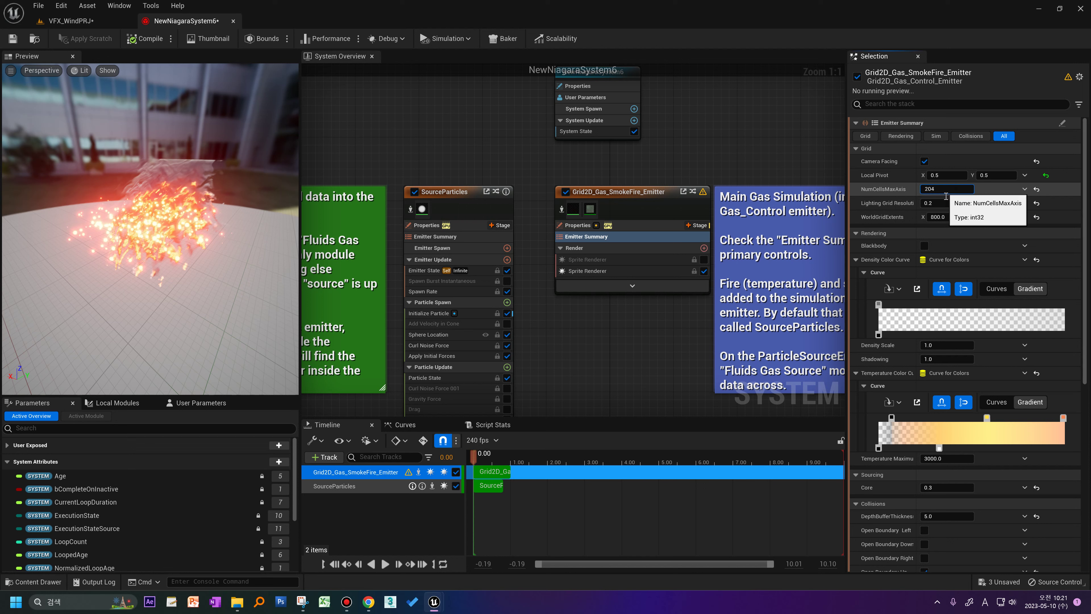
pyautogui.write('8')
pyautogui.click(943, 203)
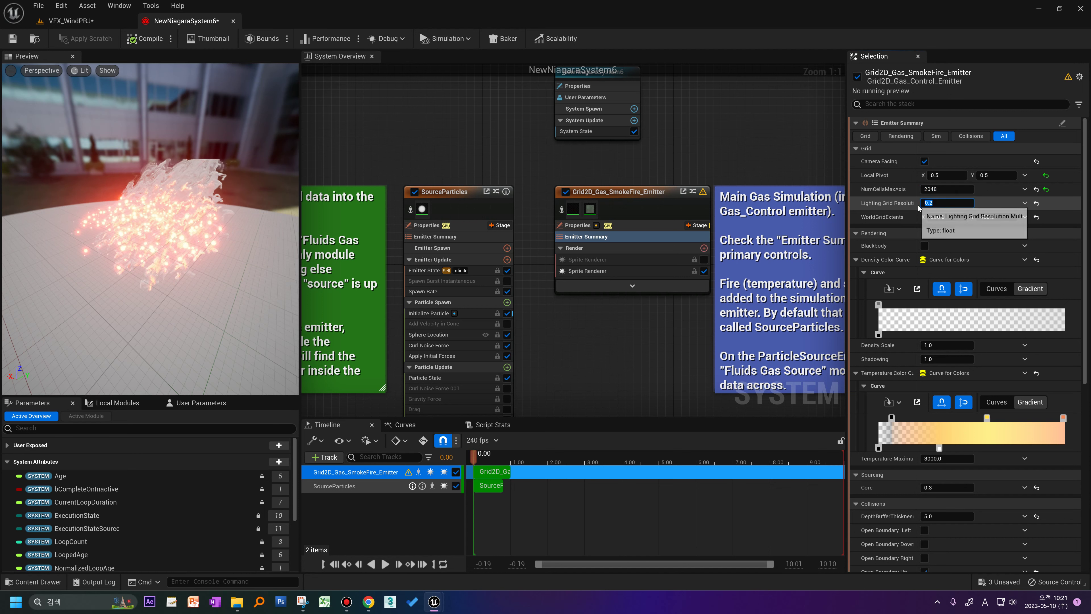
pyautogui.moveTo(916, 206); pyautogui.dragTo(933, 205)
pyautogui.click(958, 203)
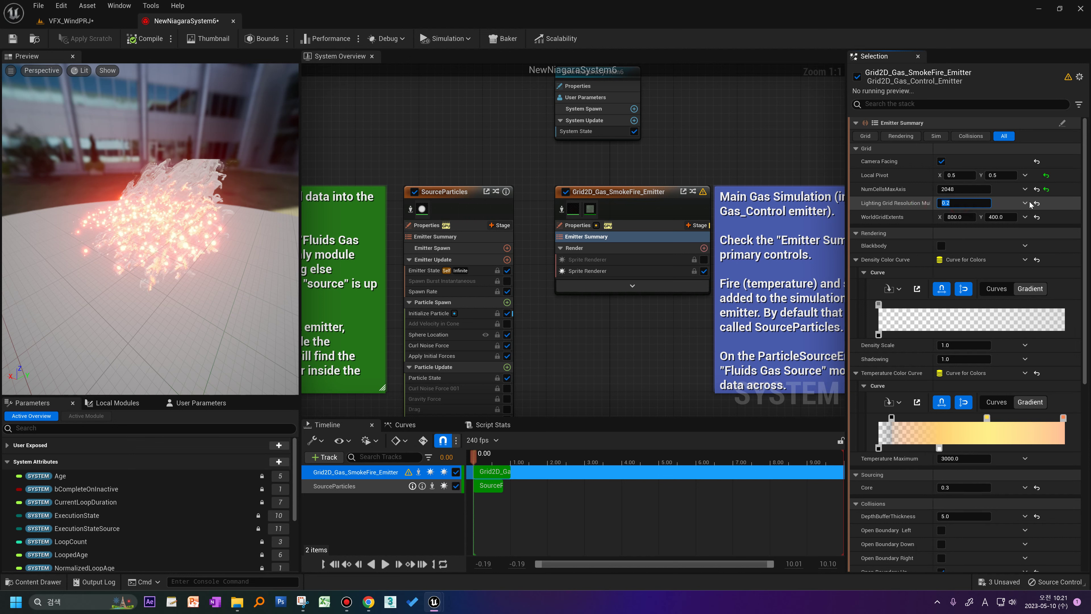
pyautogui.write('1.0')
pyautogui.press('Return')
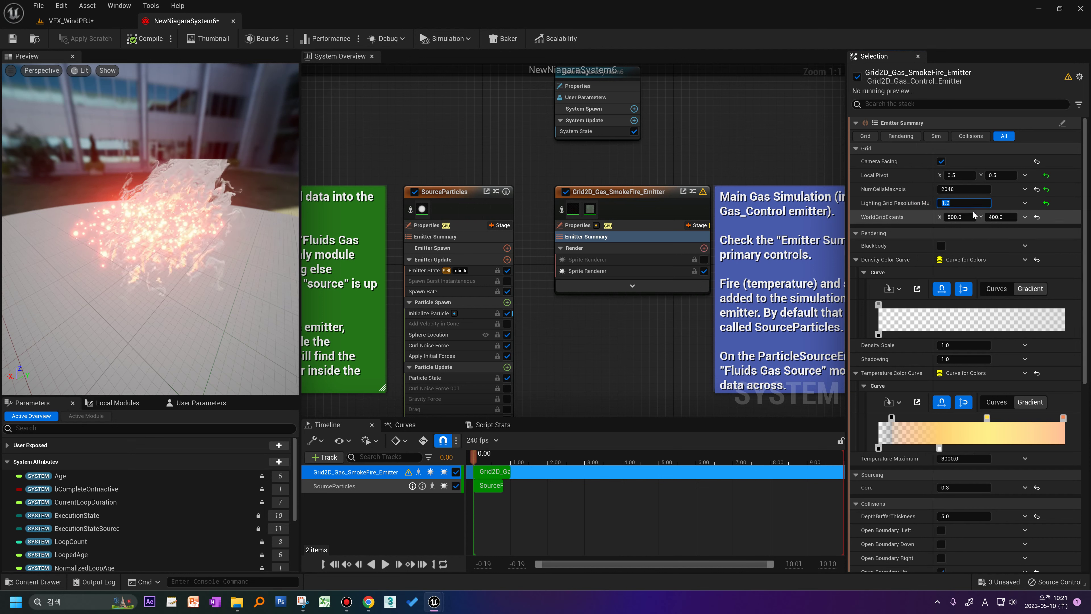
# Set the WorldGridExtents X and Y values to 2048.
pyautogui.click(955, 217)
pyautogui.write('240')
pyautogui.press('BackSpace')
pyautogui.press('BackSpace')
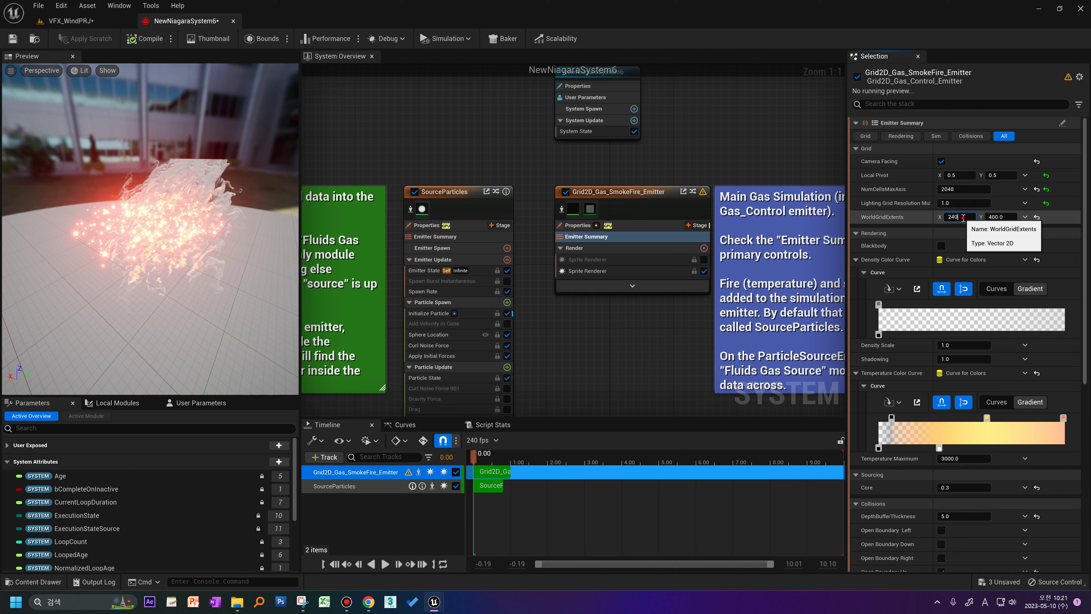
pyautogui.write('048')
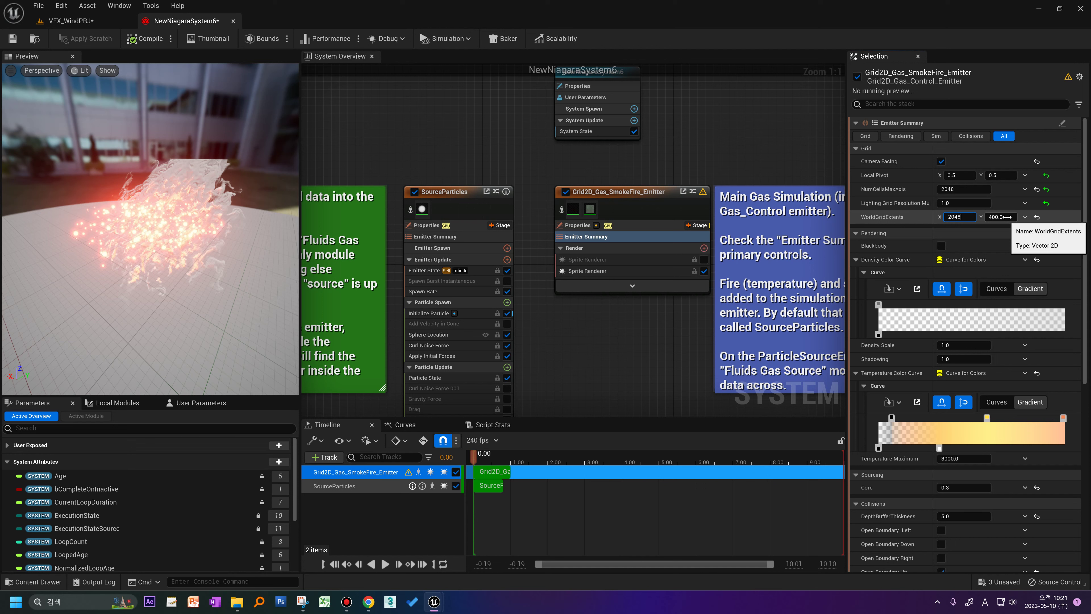
pyautogui.click(1008, 217)
pyautogui.write('240')
pyautogui.doubleClick(1008, 216)
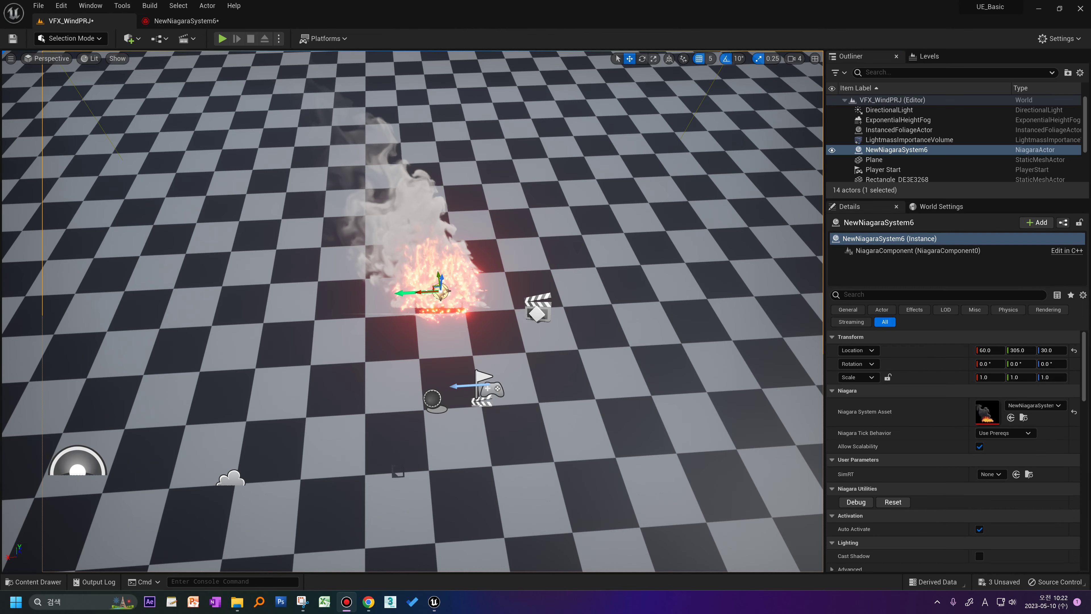
# Raise the fire actor in the level to Location Z 85.
pyautogui.moveTo(648, 228); pyautogui.dragTo(607, 247, button='right')
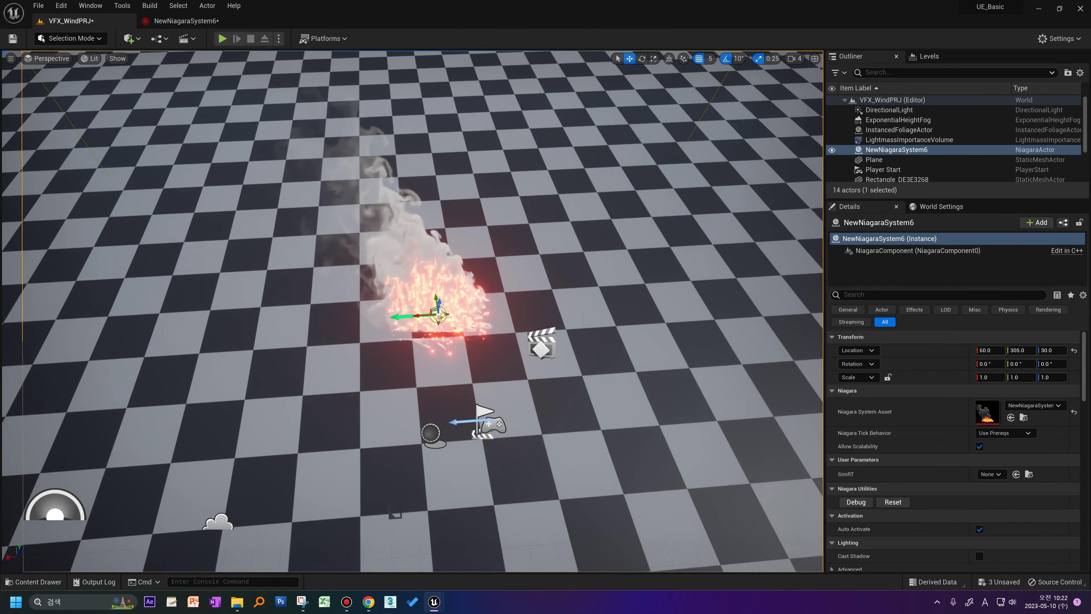
pyautogui.moveTo(606, 248); pyautogui.dragTo(606, 267, button='right')
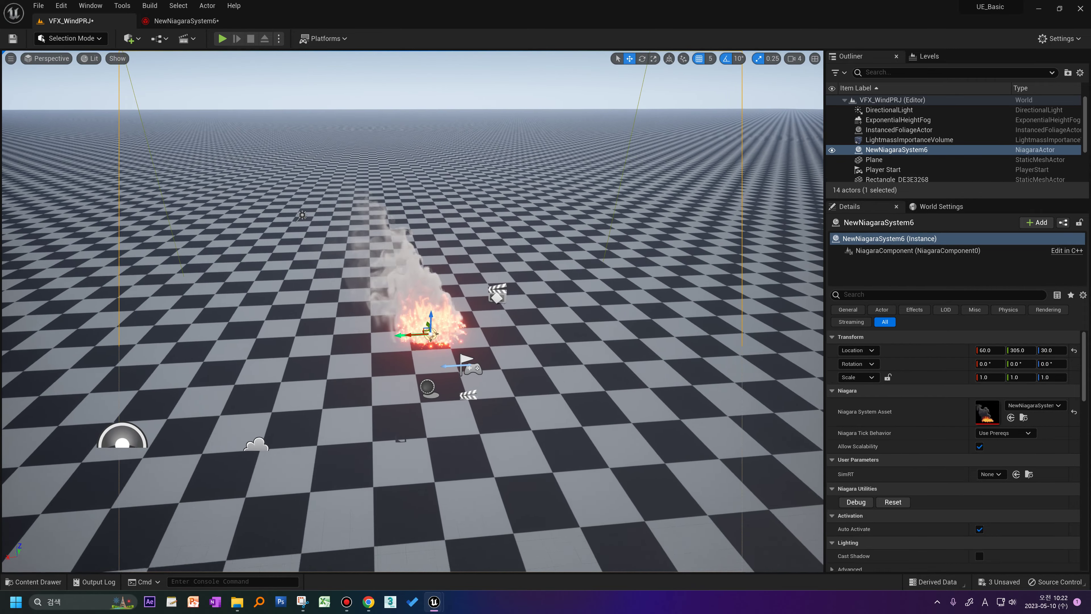
pyautogui.moveTo(607, 267); pyautogui.dragTo(442, 332, button='right')
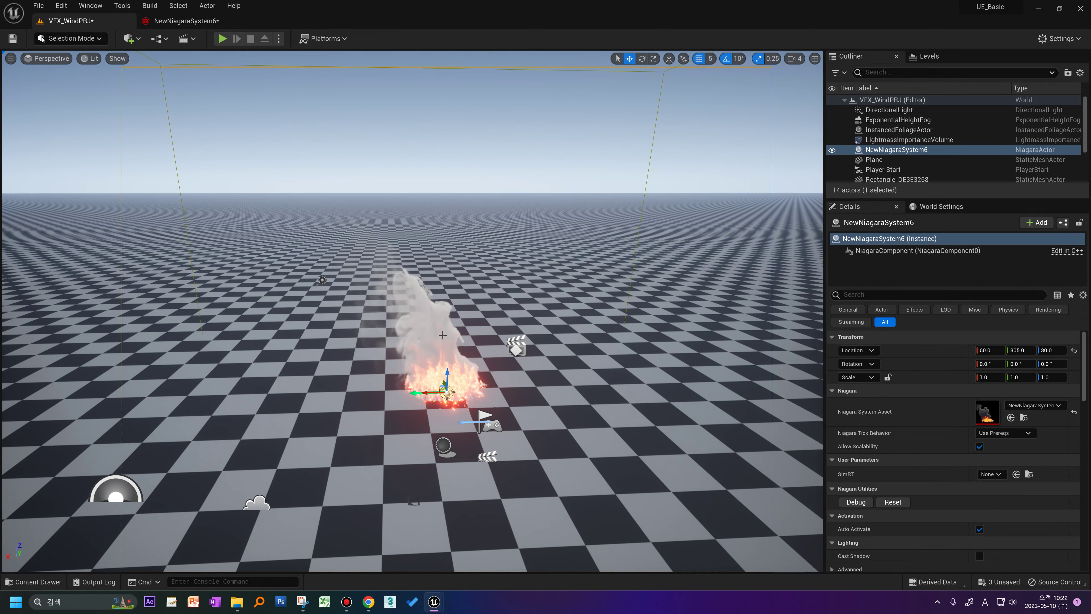
pyautogui.scroll(3, 413, 311)
pyautogui.moveTo(465, 415); pyautogui.dragTo(467, 387)
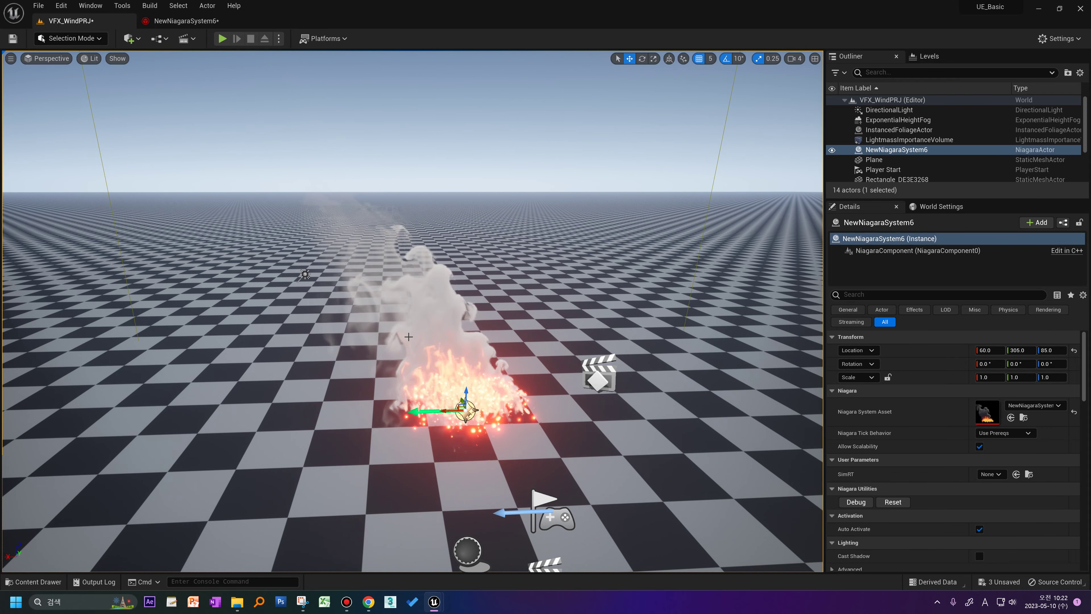
pyautogui.moveTo(522, 363)
pyautogui.mouseDown(button='right')
pyautogui.moveTo(687, 363)
pyautogui.moveTo(456, 401)
pyautogui.mouseUp(button='right')
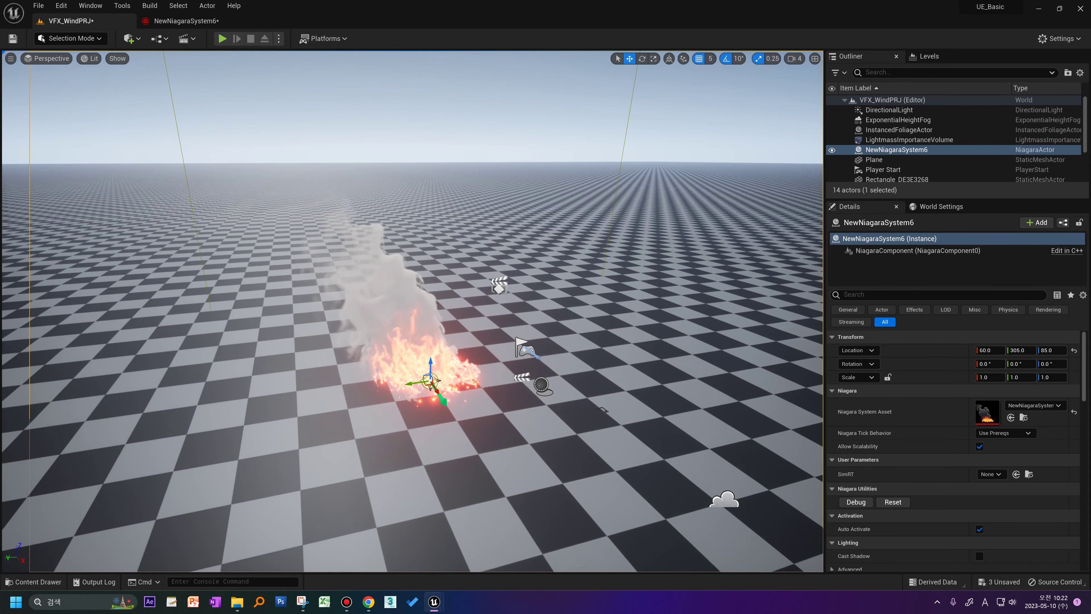
# Return to the NewNiagaraSystem6 editor and frame both emitters in the system graph.
pyautogui.click(180, 23)
pyautogui.moveTo(476, 199); pyautogui.dragTo(516, 169, button='right')
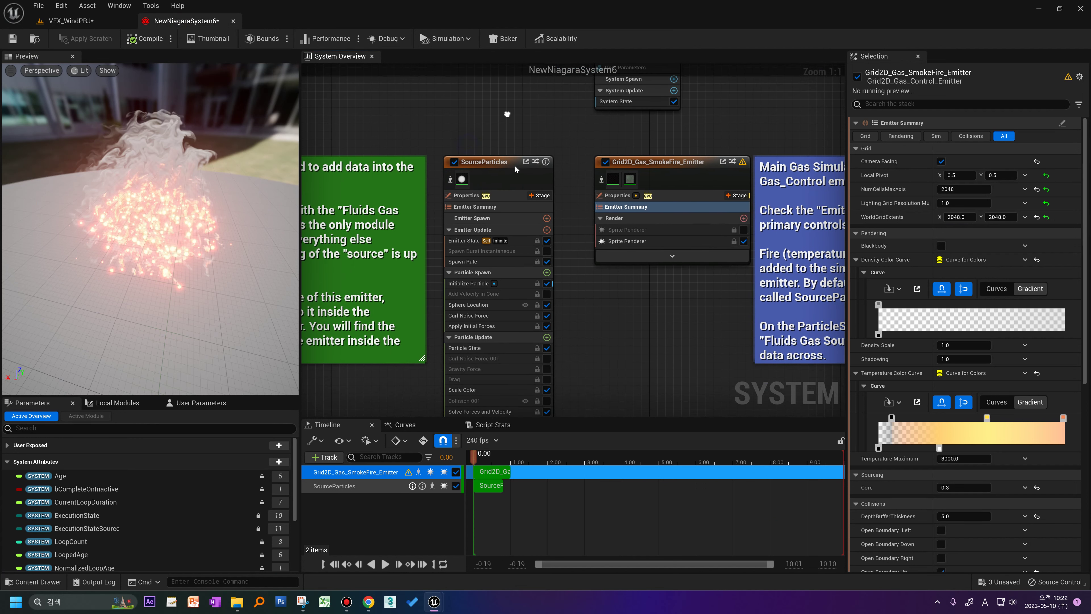
pyautogui.rightClick(608, 305)
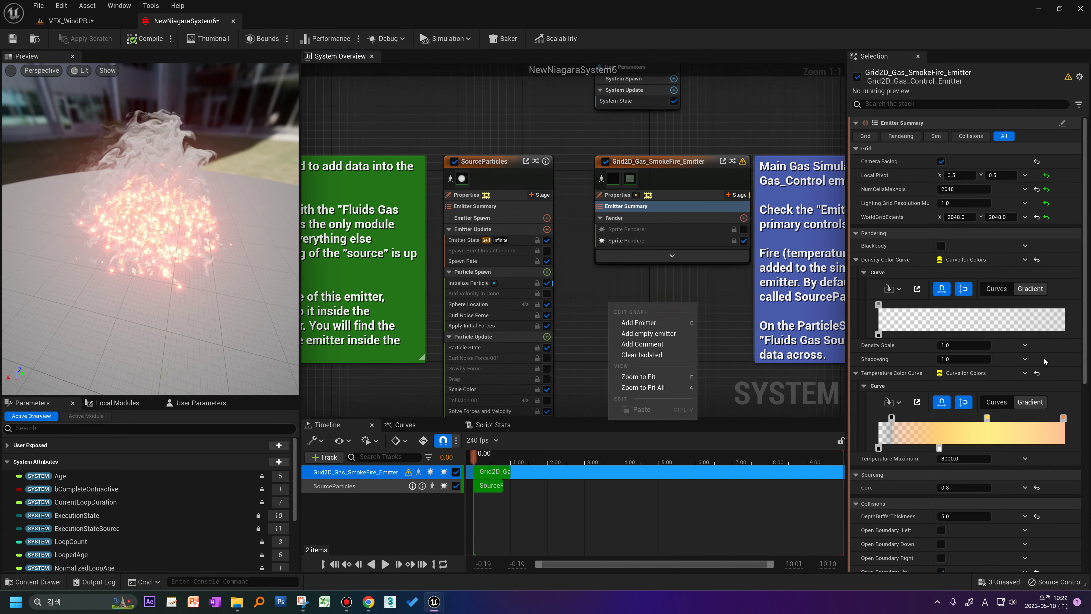
pyautogui.click(555, 268)
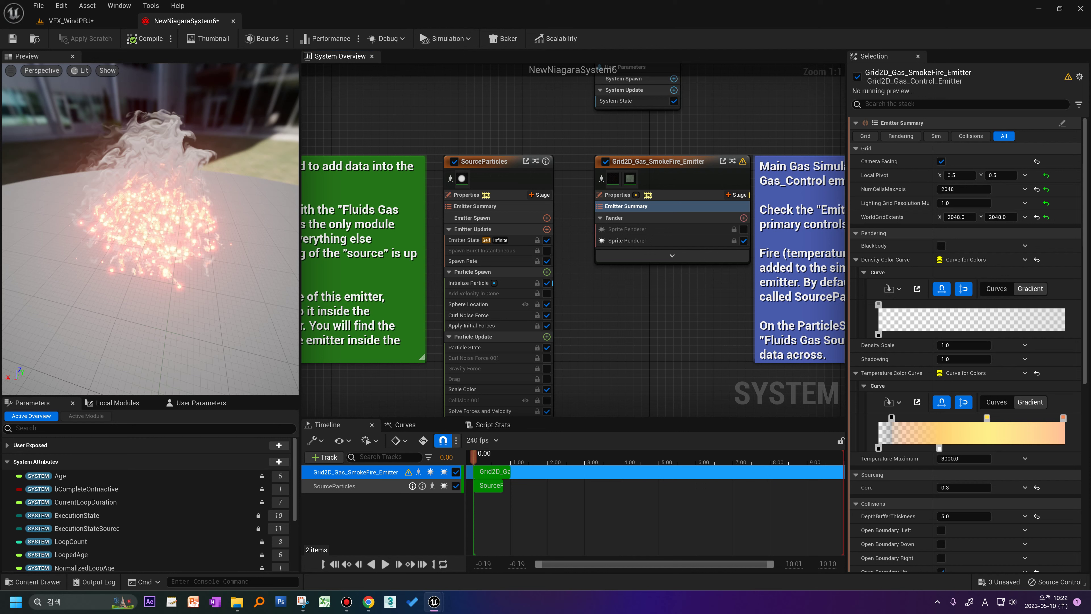
# Set SourceParticles' Emitter State to Loop Once with a Fixed 1.0 loop duration.
pyautogui.click(464, 240)
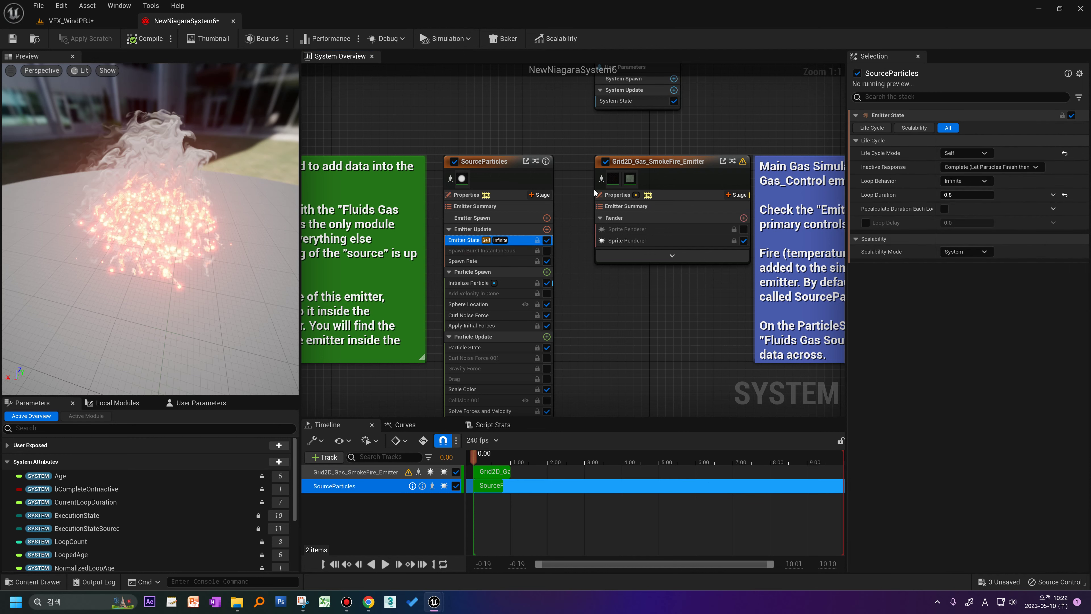
pyautogui.click(972, 184)
pyautogui.click(968, 207)
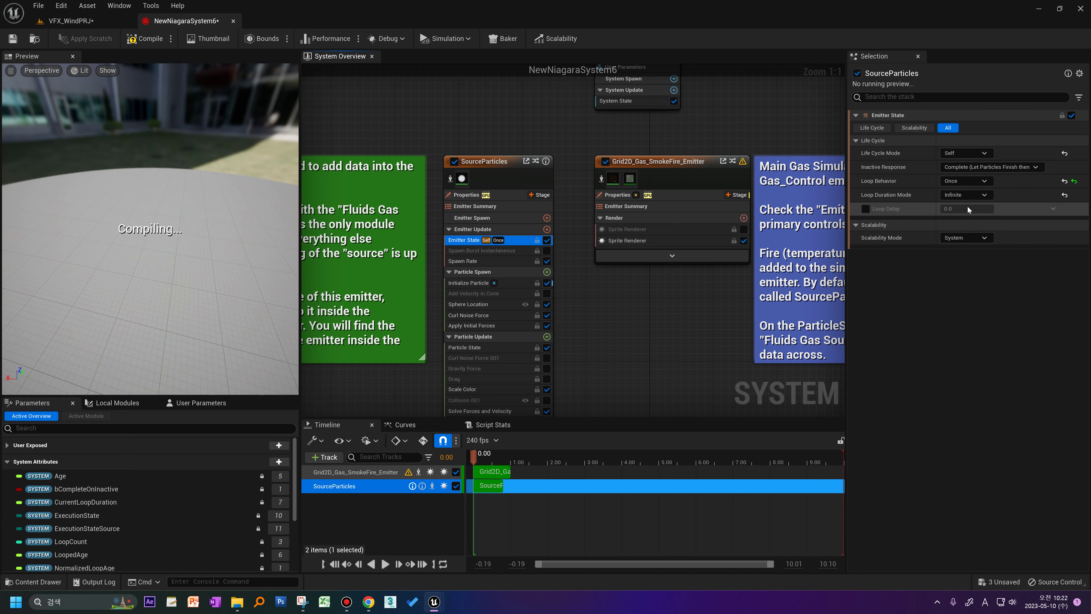
pyautogui.click(959, 195)
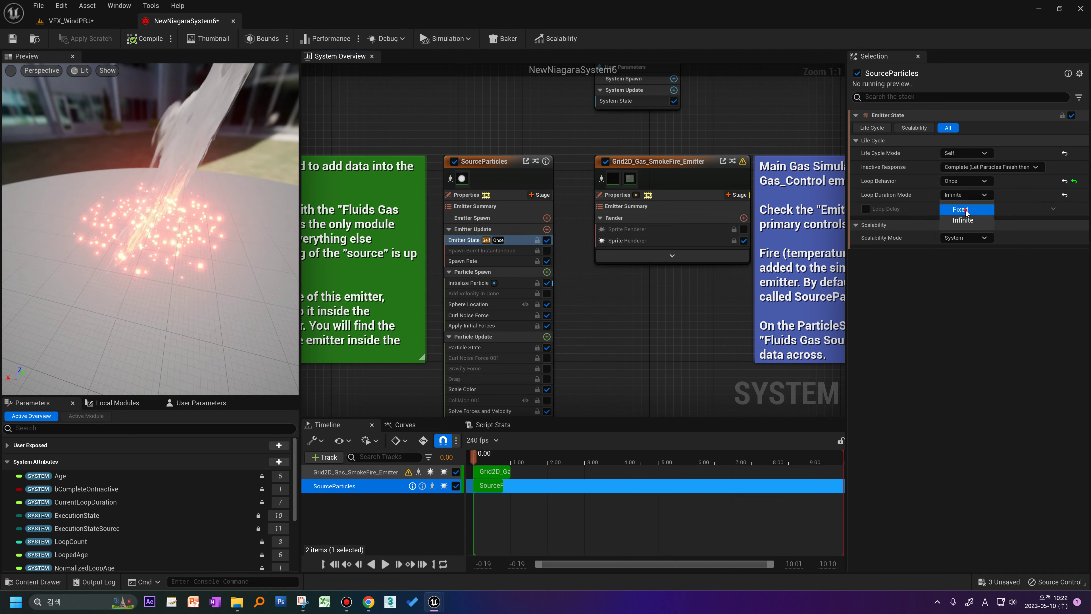
pyautogui.click(966, 215)
pyautogui.click(956, 210)
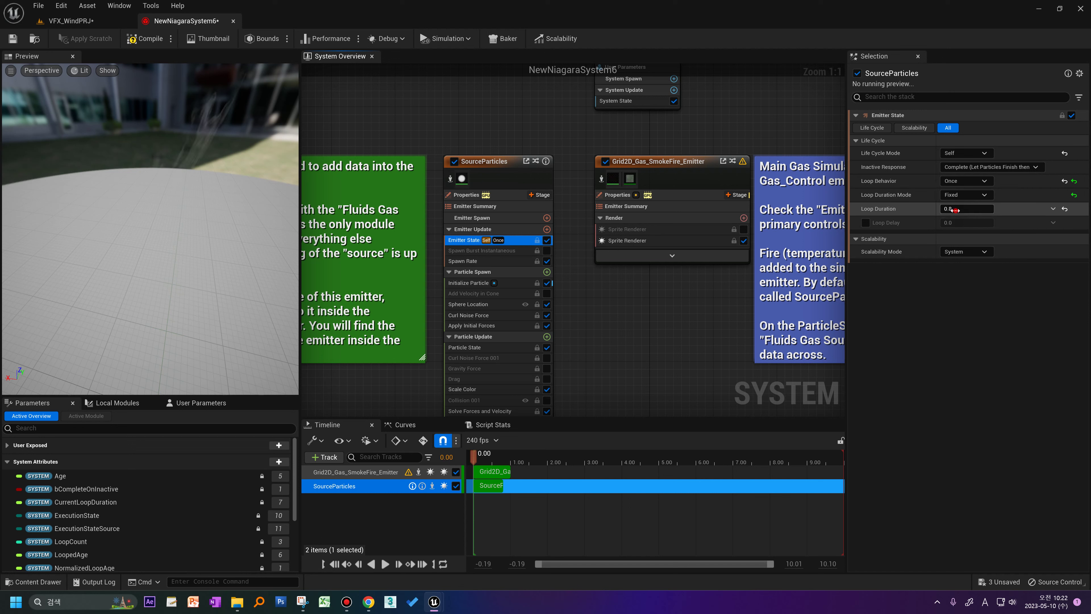
pyautogui.write('1')
pyautogui.press('Return')
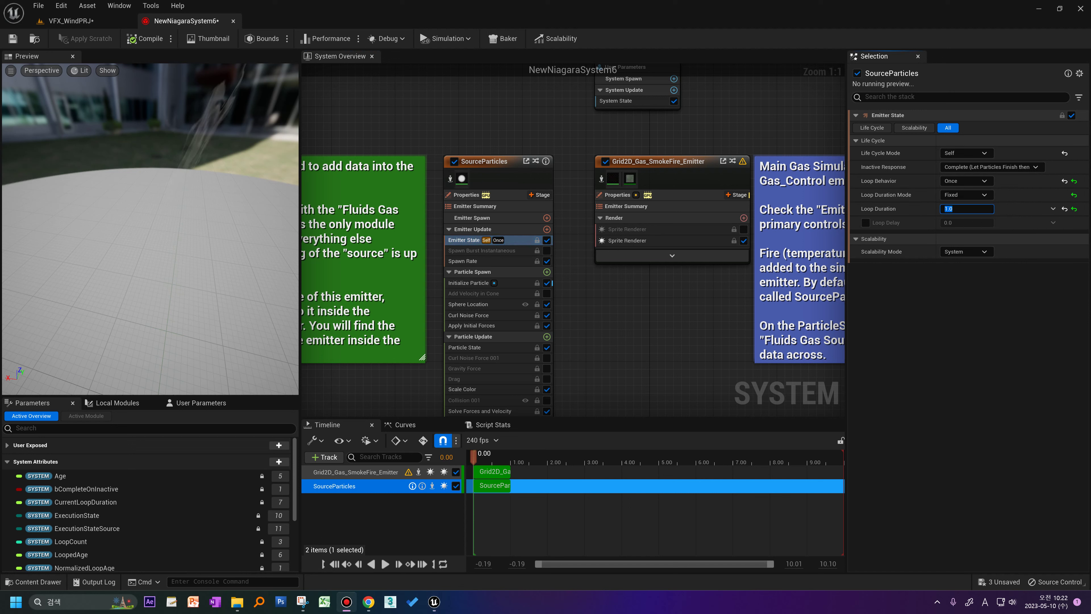
pyautogui.click(476, 282)
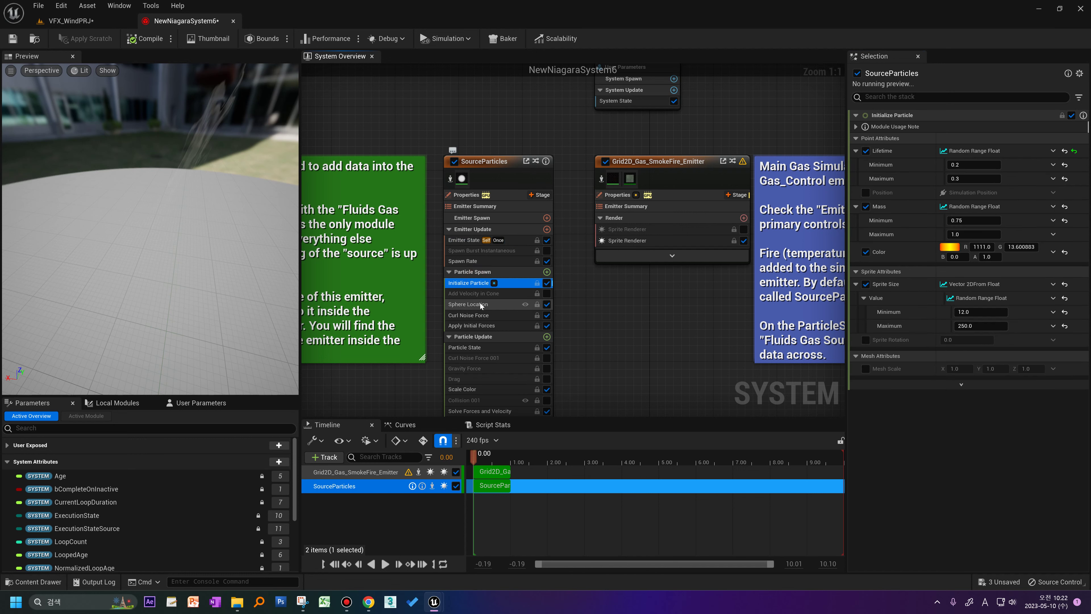
# Replace the disabled Sphere Location with a Shape Location module placed above Curl Noise Force.
pyautogui.click(474, 306)
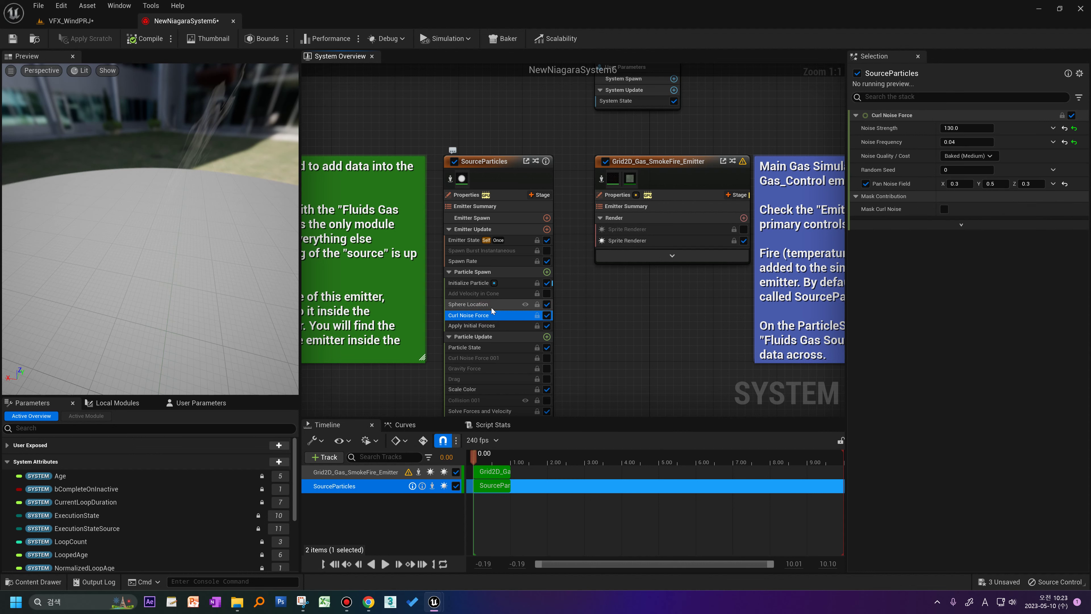
pyautogui.click(546, 304)
pyautogui.click(547, 271)
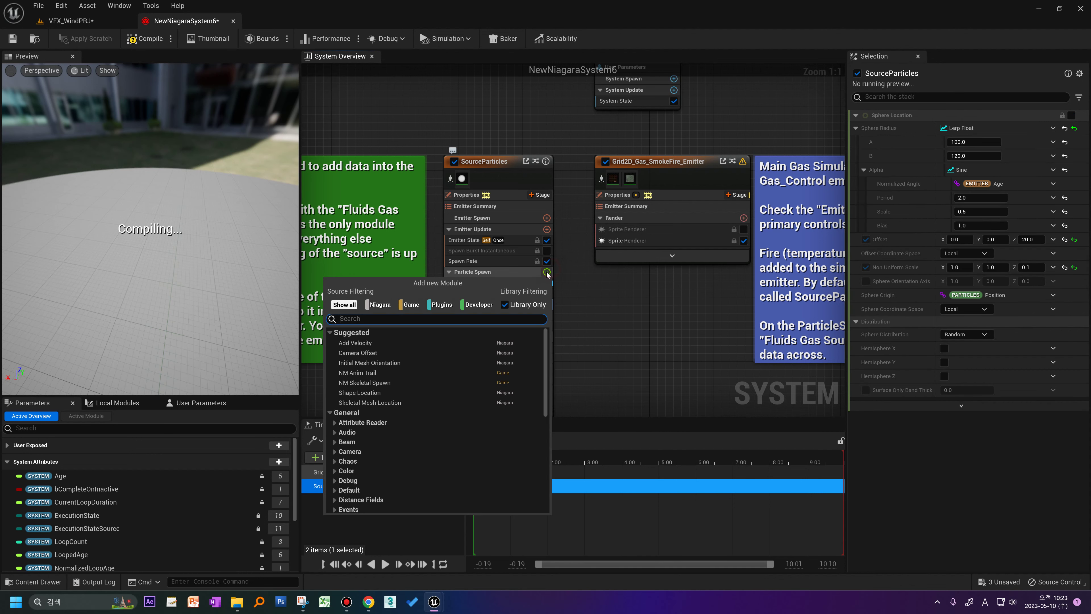
pyautogui.write('shap')
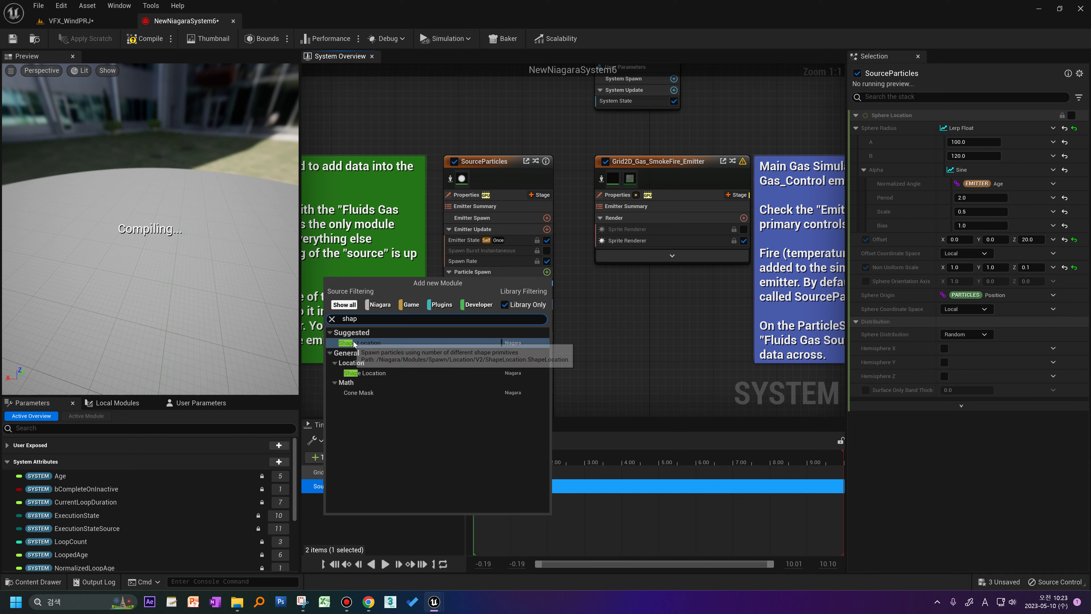
pyautogui.click(462, 342)
pyautogui.moveTo(463, 339); pyautogui.dragTo(464, 312)
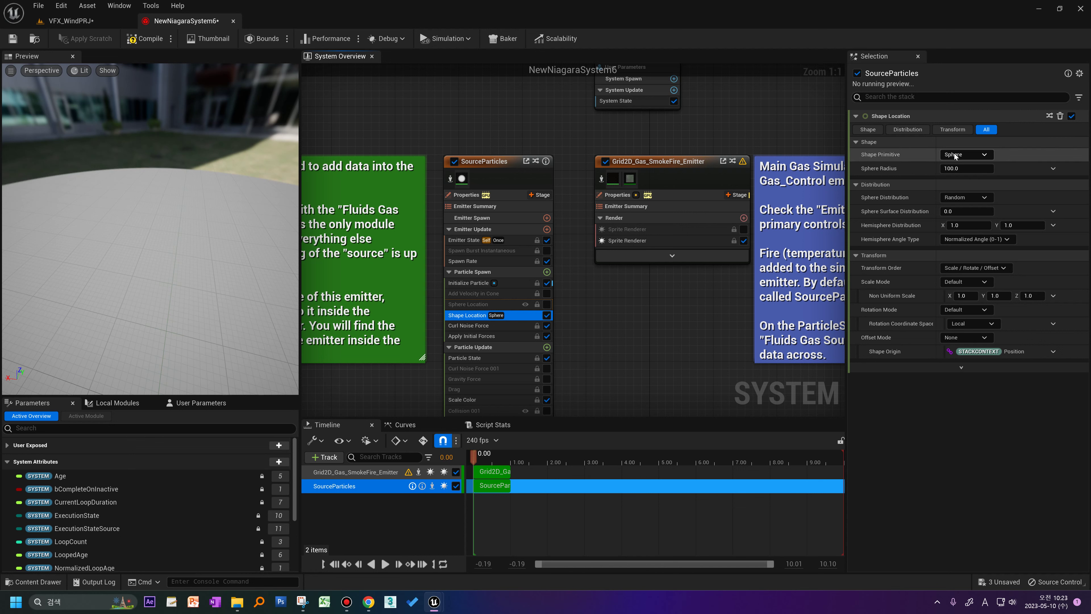
# Make the spawn shape a Torus (Large Radius 100, Handle Radius 25) and disable the Grid2D_Gas_SmokeFire_Emitter.
pyautogui.click(961, 155)
pyautogui.click(955, 200)
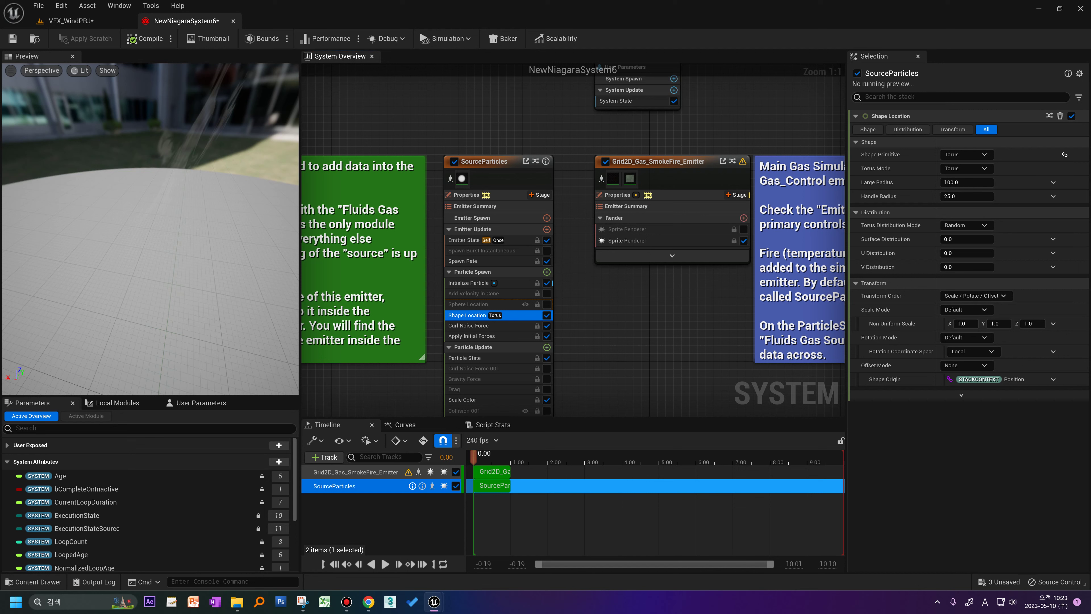
pyautogui.click(958, 182)
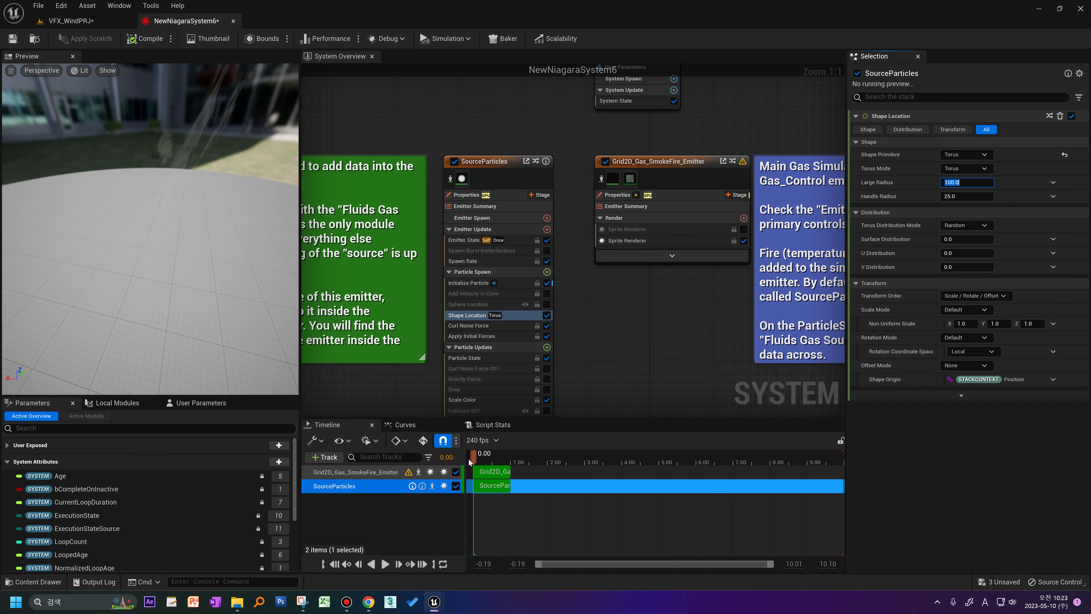
pyautogui.moveTo(480, 456); pyautogui.dragTo(491, 456)
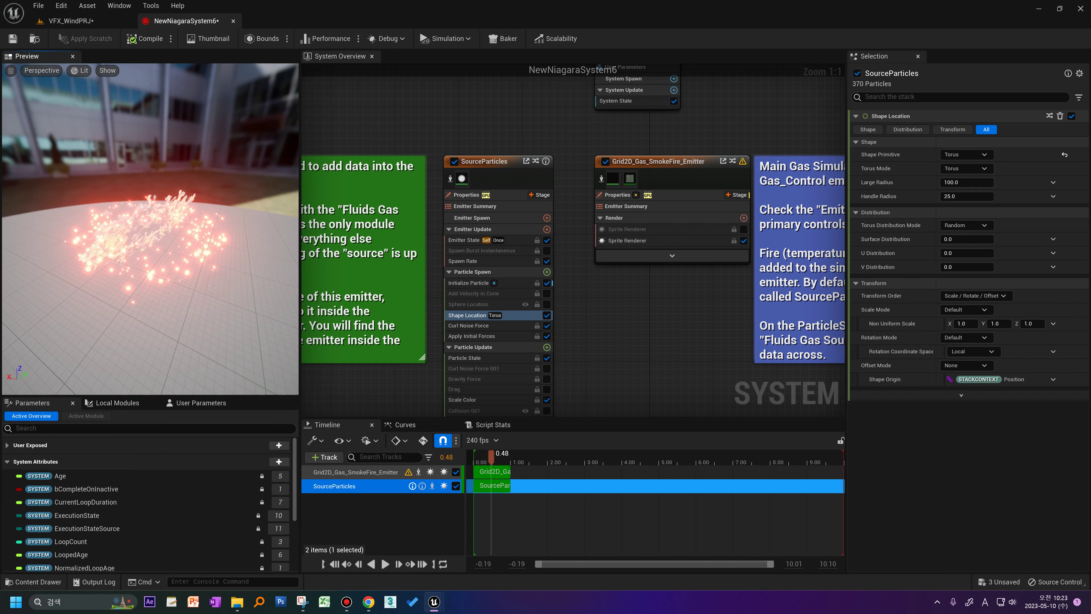
pyautogui.click(606, 161)
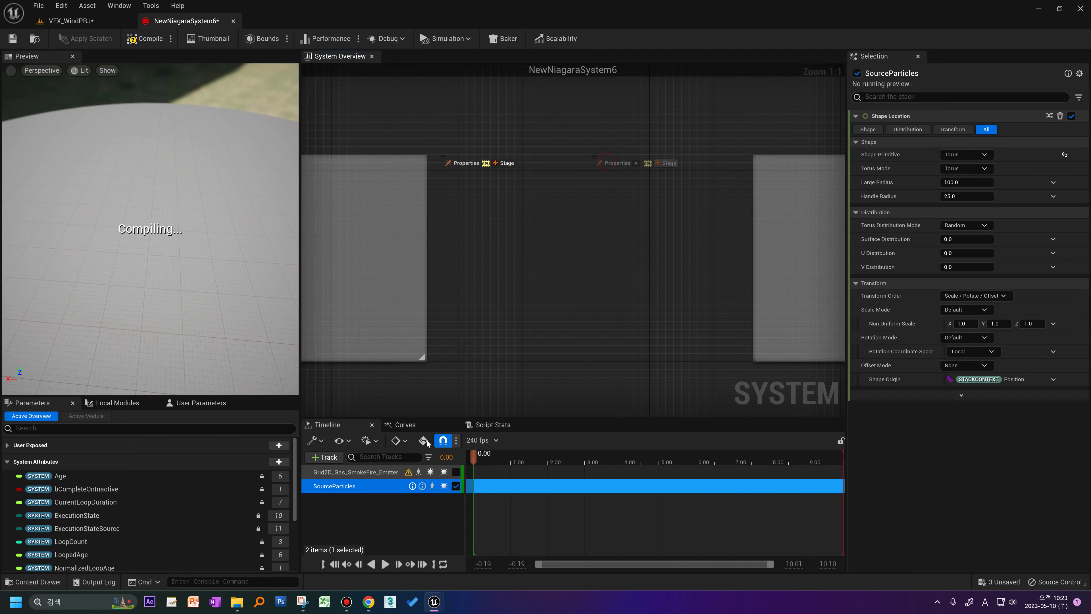
# Try a torus of Large Radius 30 and Handle Radius 1 and preview the thin ring.
pyautogui.moveTo(471, 457); pyautogui.dragTo(484, 457)
pyautogui.moveTo(214, 312)
pyautogui.mouseDown()
pyautogui.moveTo(232, 301)
pyautogui.moveTo(223, 297)
pyautogui.mouseUp()
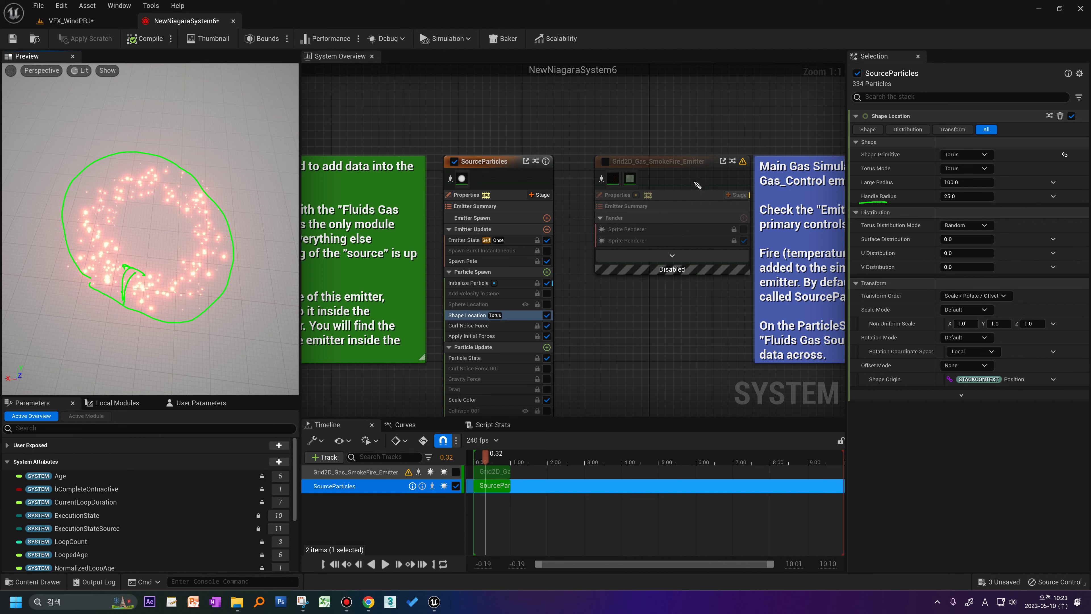
pyautogui.press('Escape')
pyautogui.click(963, 182)
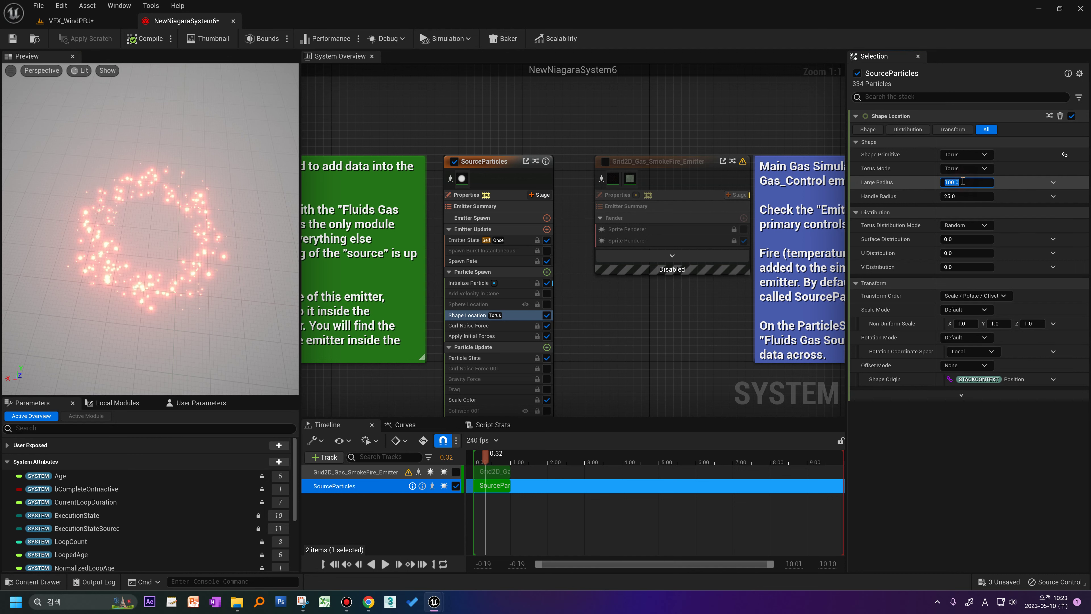
pyautogui.write('30')
pyautogui.click(958, 200)
pyautogui.write('1')
pyautogui.press('Return')
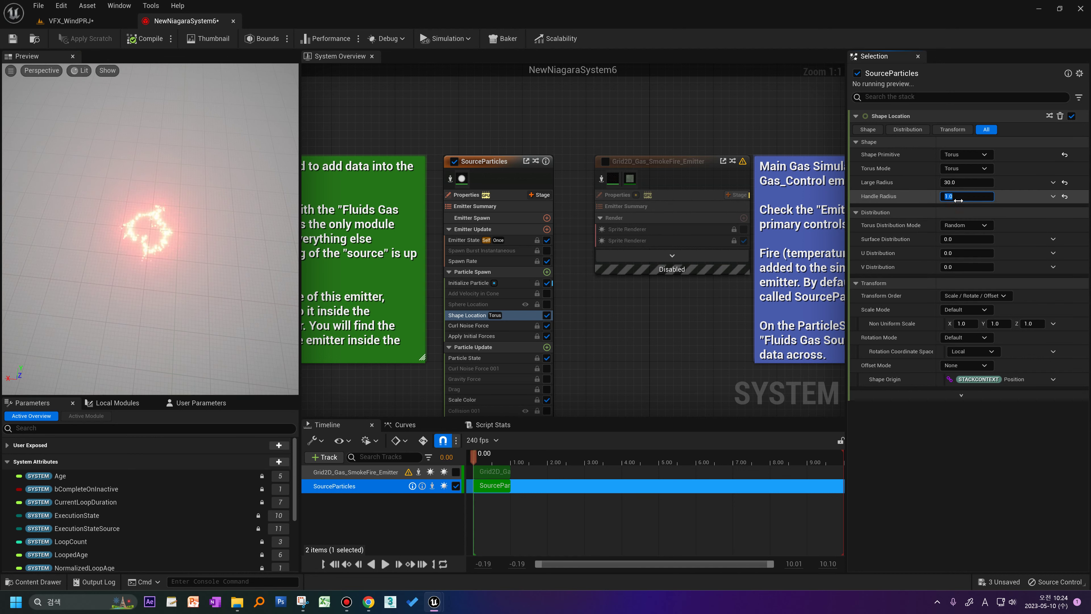
pyautogui.moveTo(473, 455); pyautogui.dragTo(498, 463)
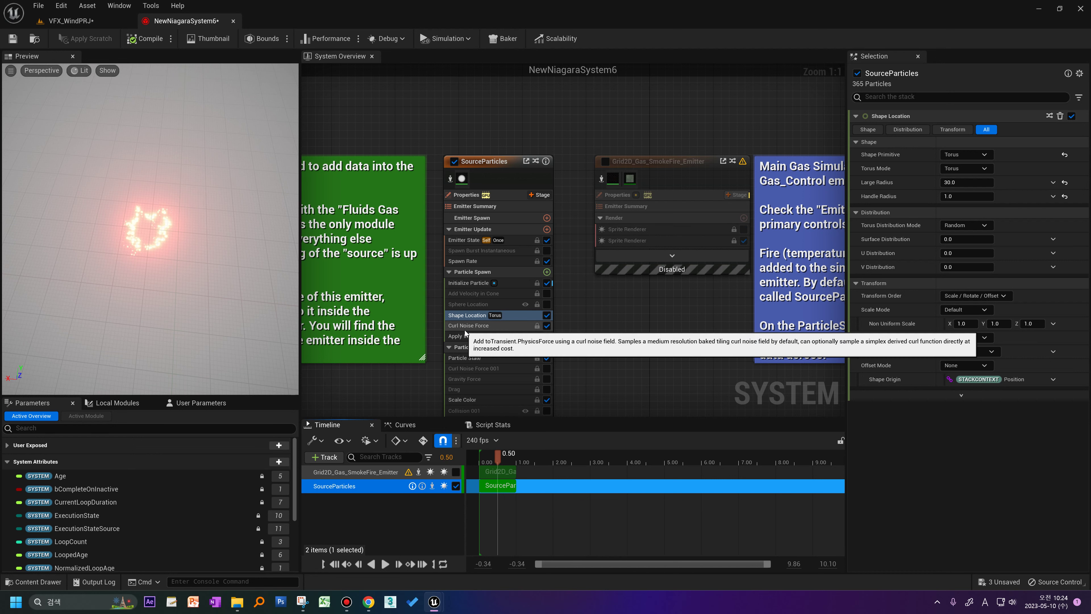
# Disable Curl Noise Force and settle the torus at Large Radius 50, Handle Radius 10.
pyautogui.click(547, 325)
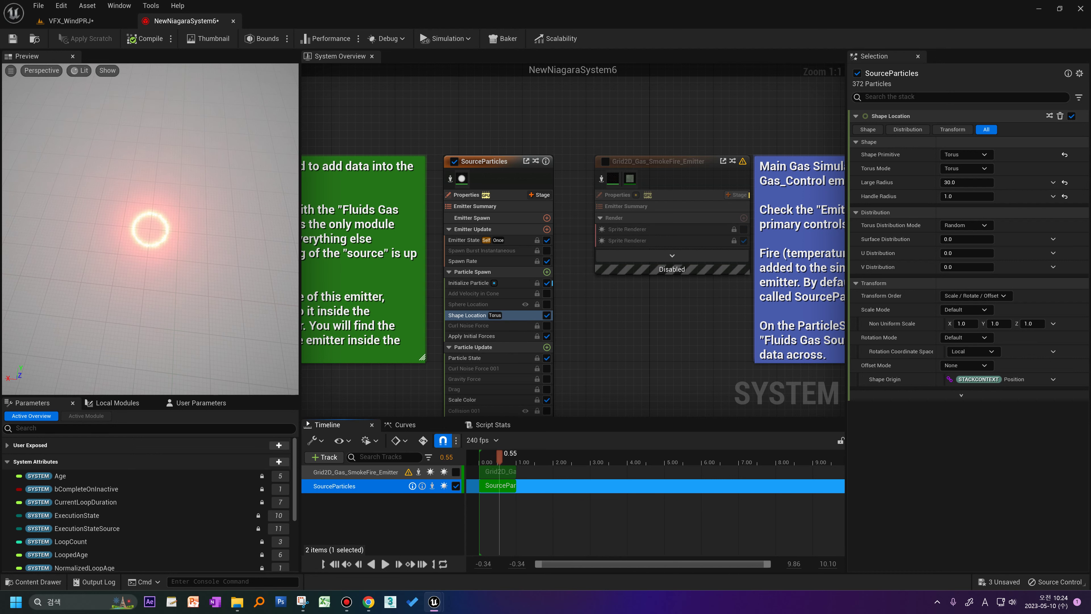
pyautogui.moveTo(228, 328); pyautogui.dragTo(228, 309, button='right')
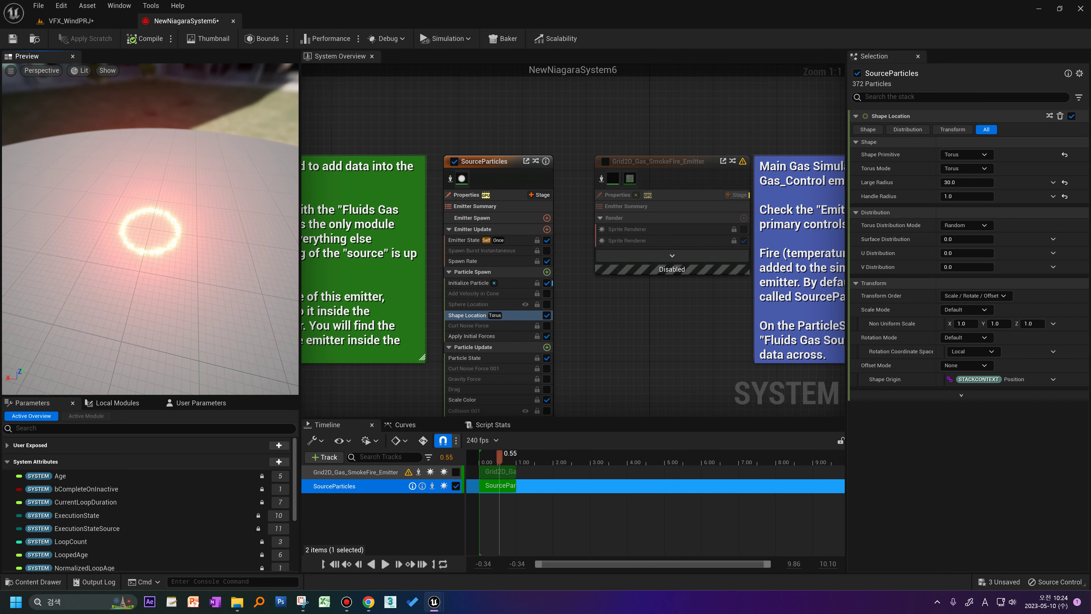
pyautogui.moveTo(962, 180)
pyautogui.mouseDown()
pyautogui.moveTo(972, 180)
pyautogui.moveTo(954, 199)
pyautogui.mouseUp()
pyautogui.write('10')
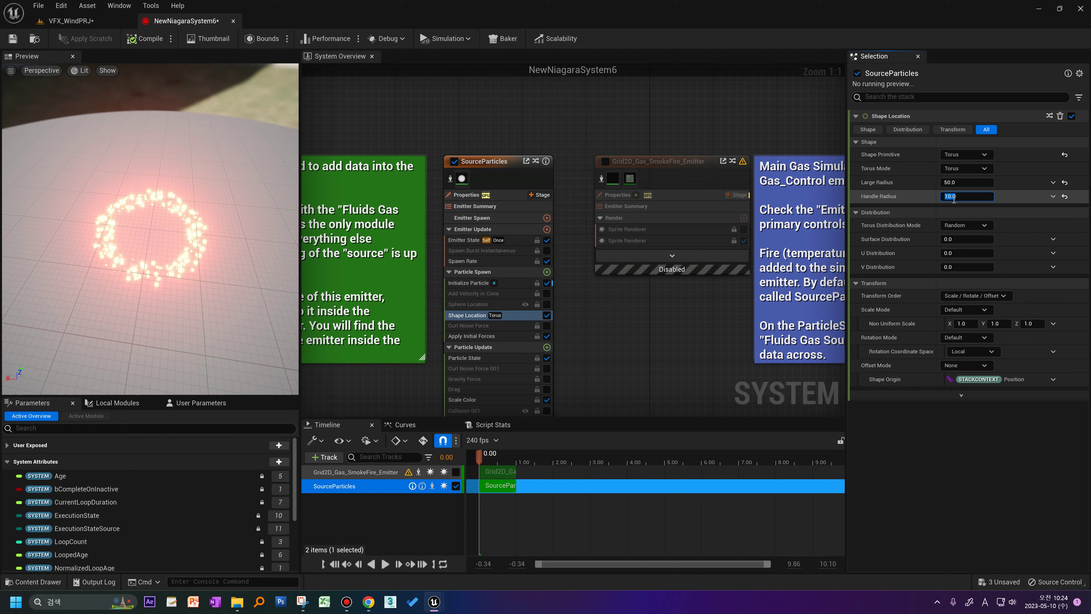
pyautogui.write('50')
pyautogui.press('Return')
pyautogui.write('10')
pyautogui.press('Return')
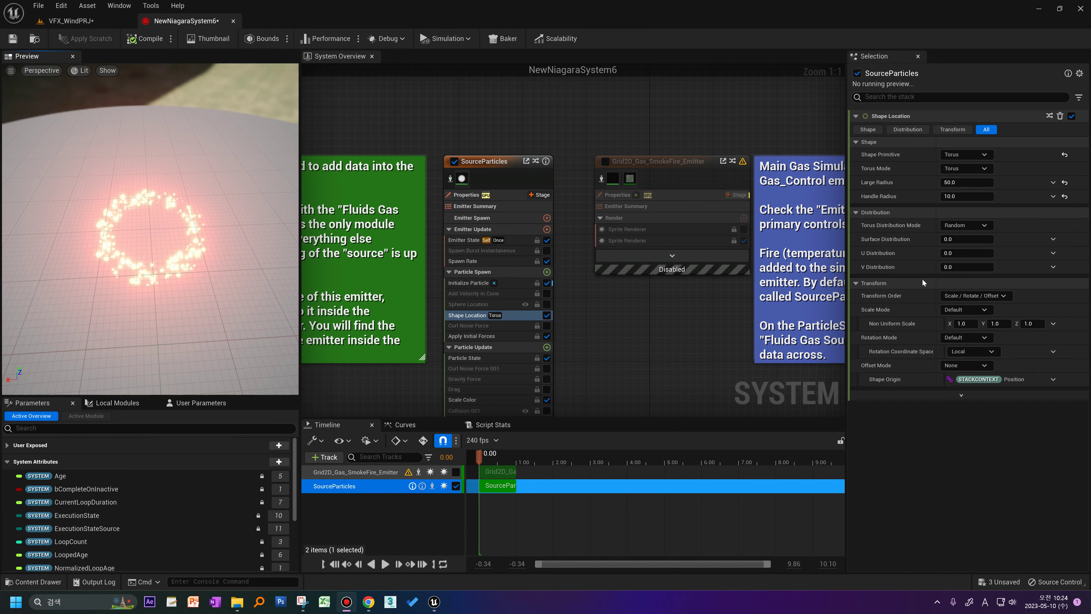
pyautogui.moveTo(653, 344); pyautogui.dragTo(654, 296, button='right')
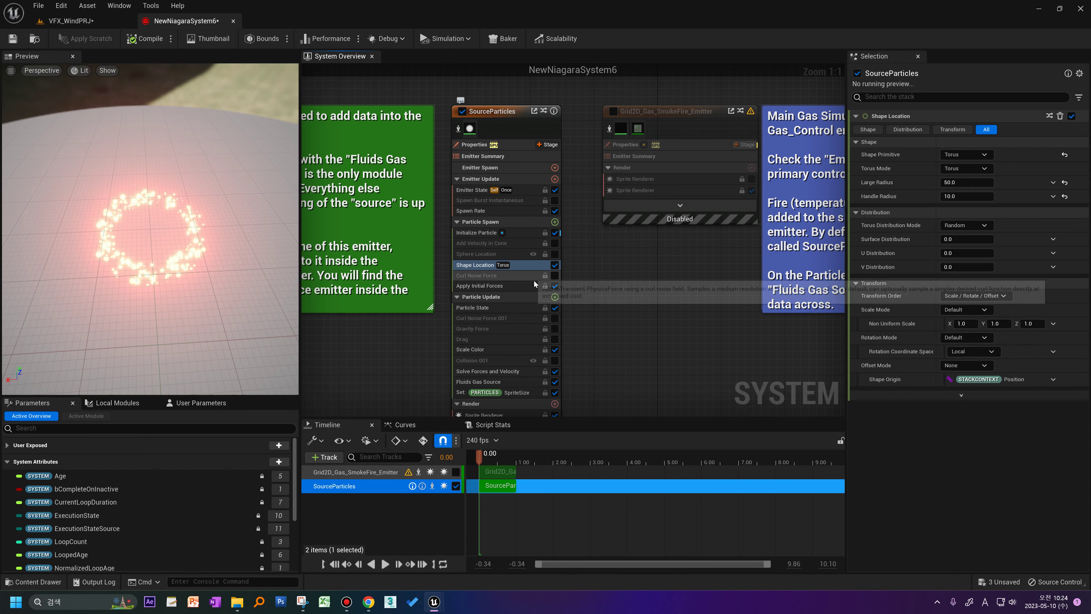
# Add an Add Velocity module to SourceParticles' Particle Spawn with Velocity Z 300.
pyautogui.click(555, 221)
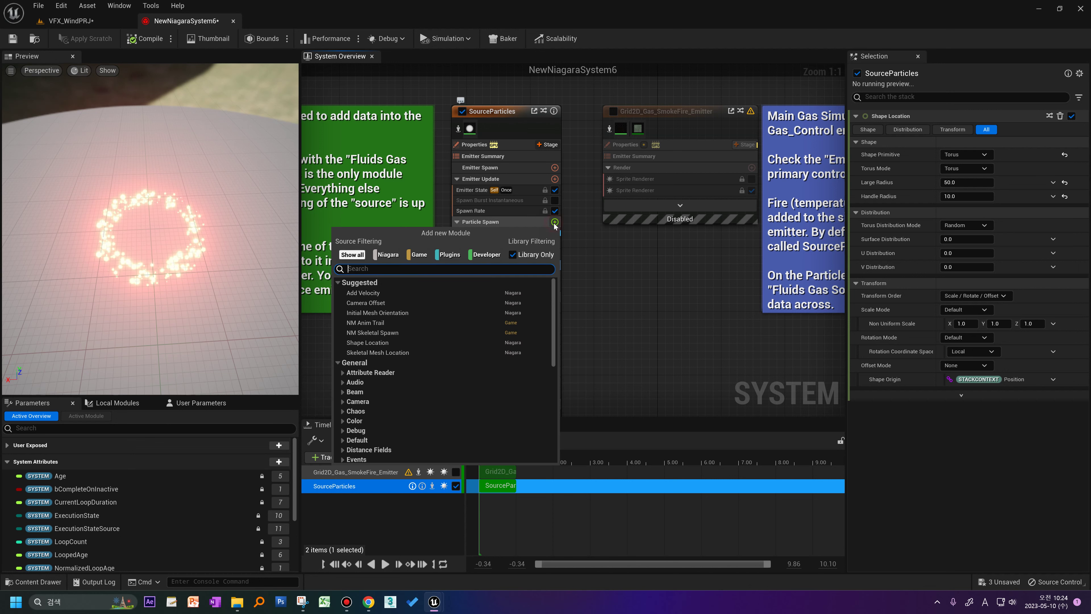
pyautogui.write('add velocity')
pyautogui.press('Return')
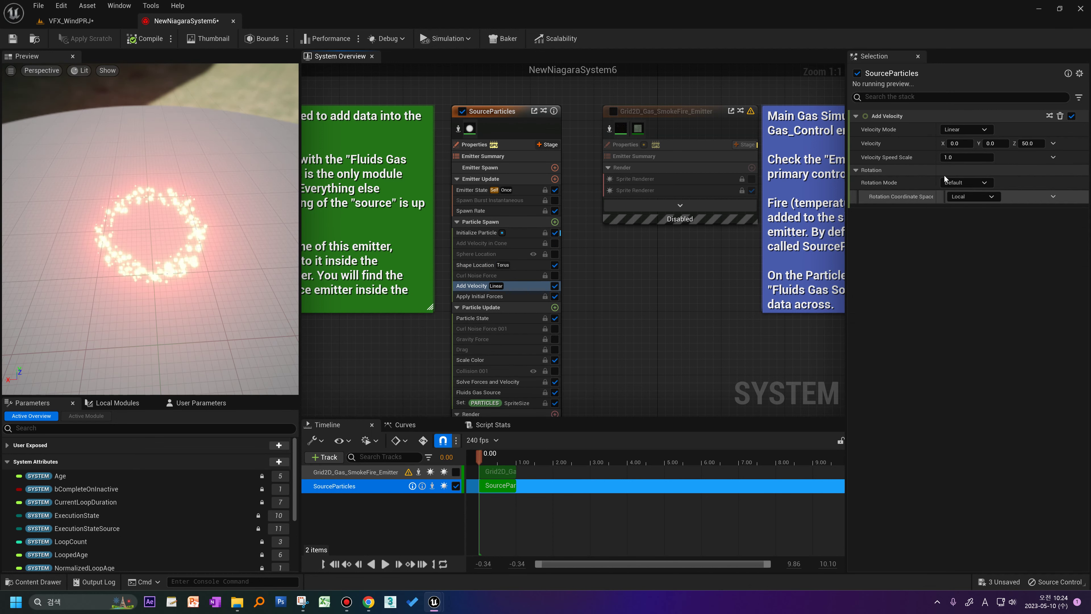
pyautogui.click(1036, 144)
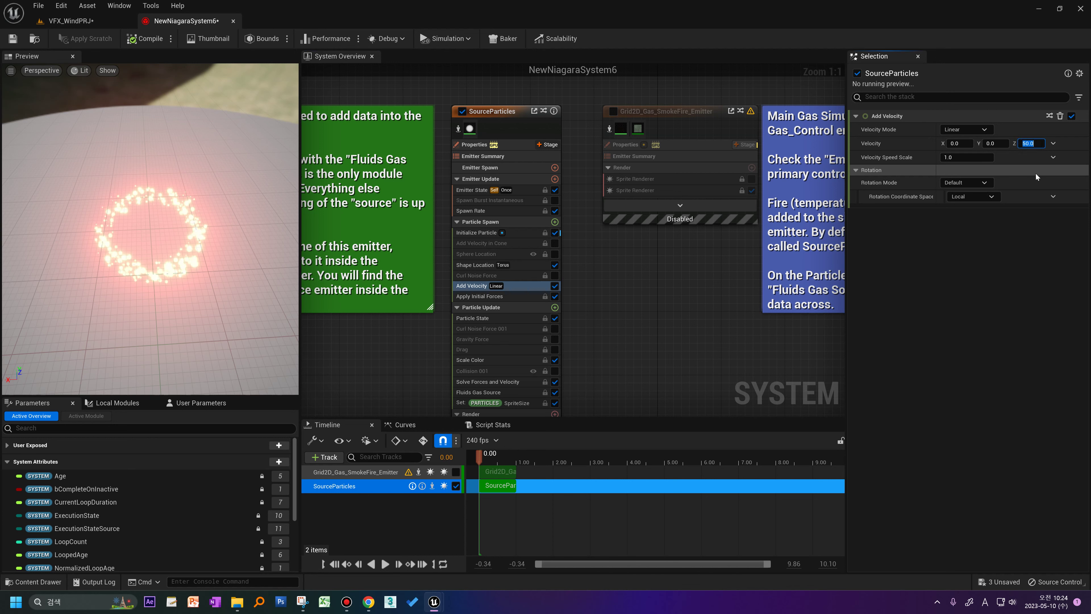
pyautogui.write('300')
pyautogui.press('Return')
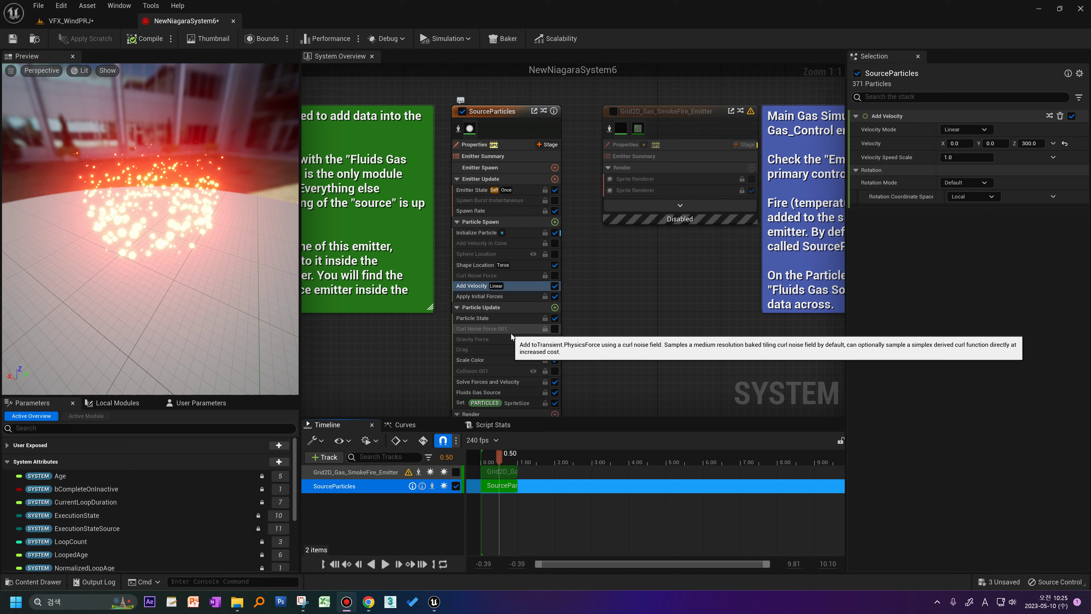
# Enable Curl Noise Force 001, preview the rising particles, and enable the Drag module.
pyautogui.click(554, 332)
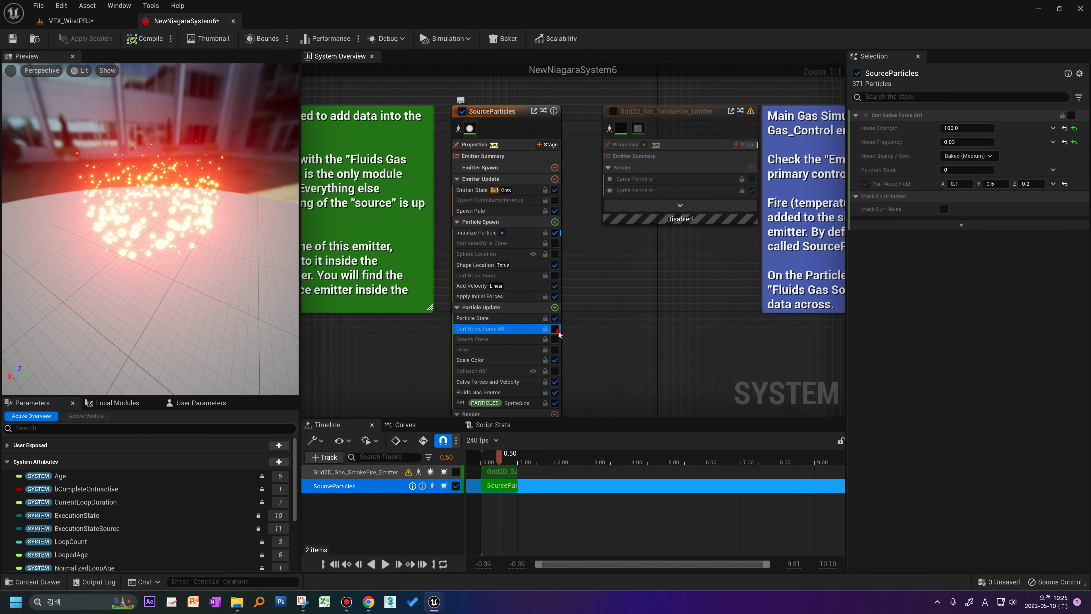
pyautogui.click(556, 329)
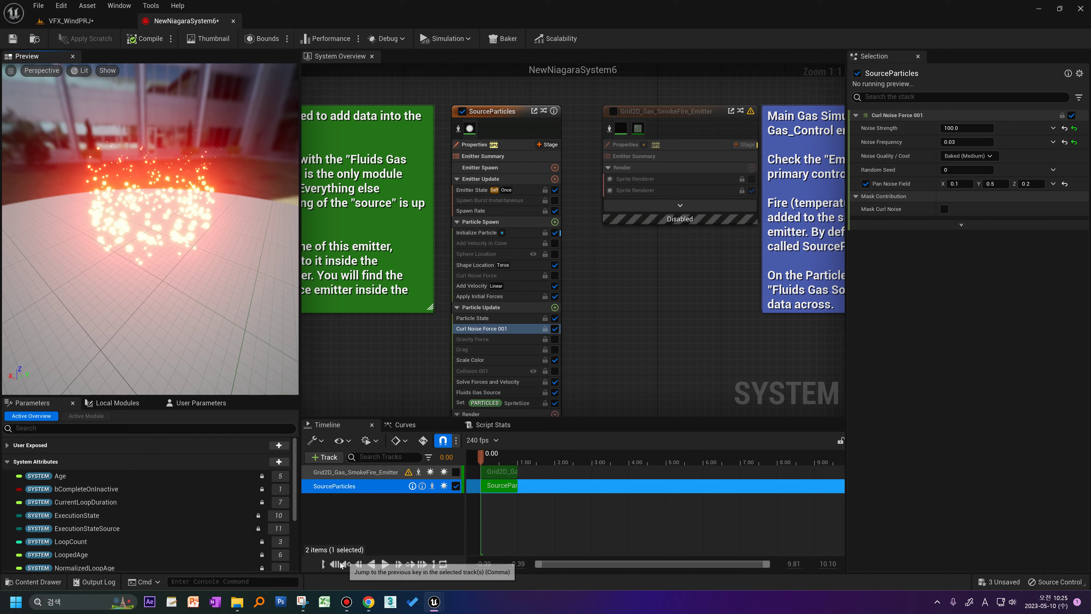
pyautogui.click(387, 564)
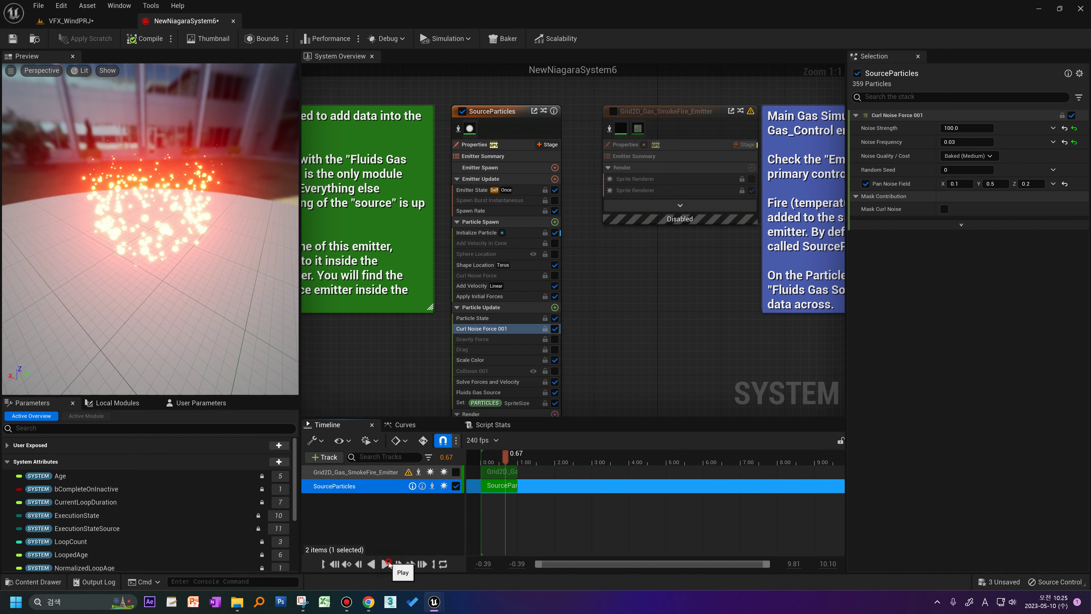
pyautogui.moveTo(148, 225); pyautogui.dragTo(222, 346)
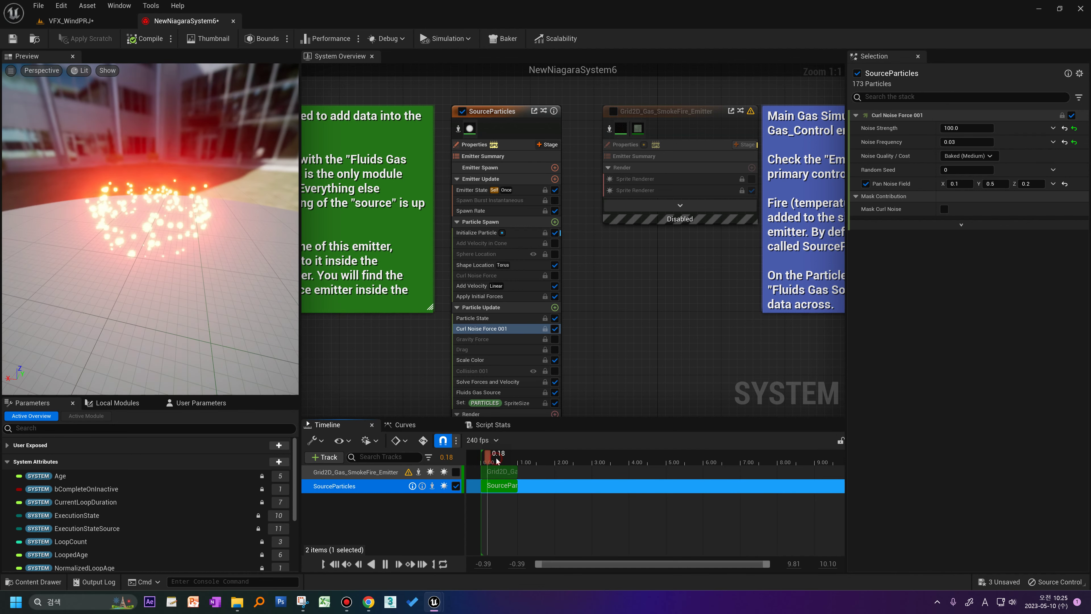
pyautogui.press('space')
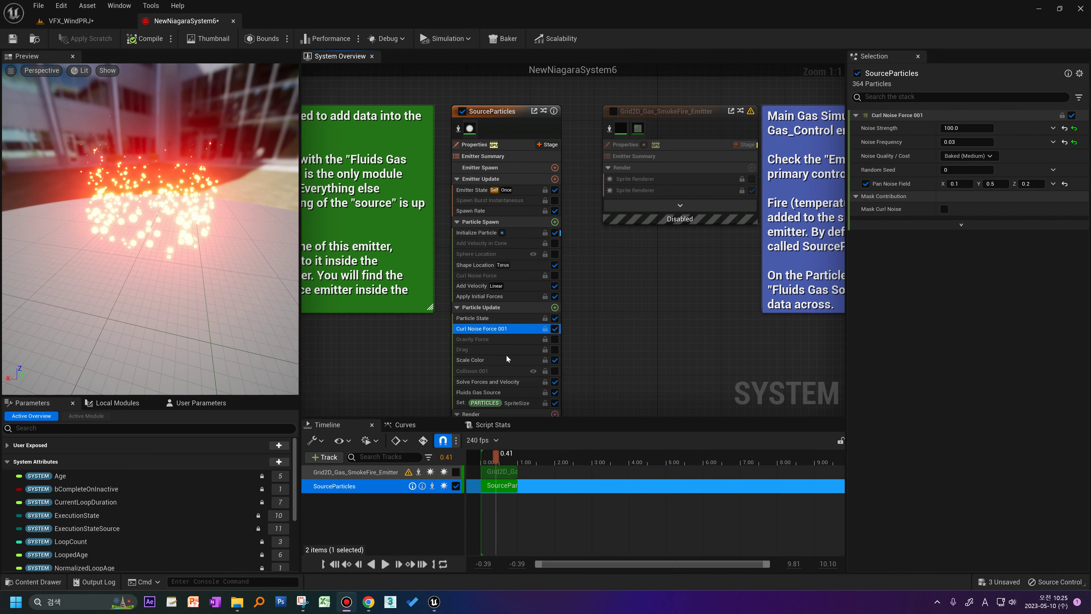
pyautogui.click(509, 349)
# Drive Drag from a rising curve over particle normalized age with an end value of 5.
pyautogui.click(555, 349)
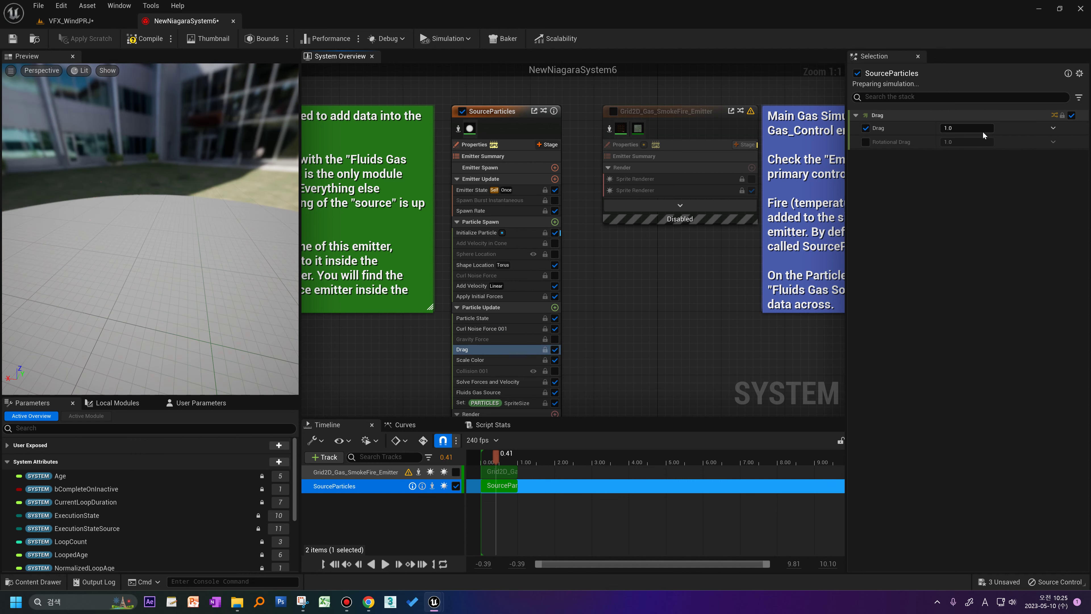
pyautogui.click(1052, 128)
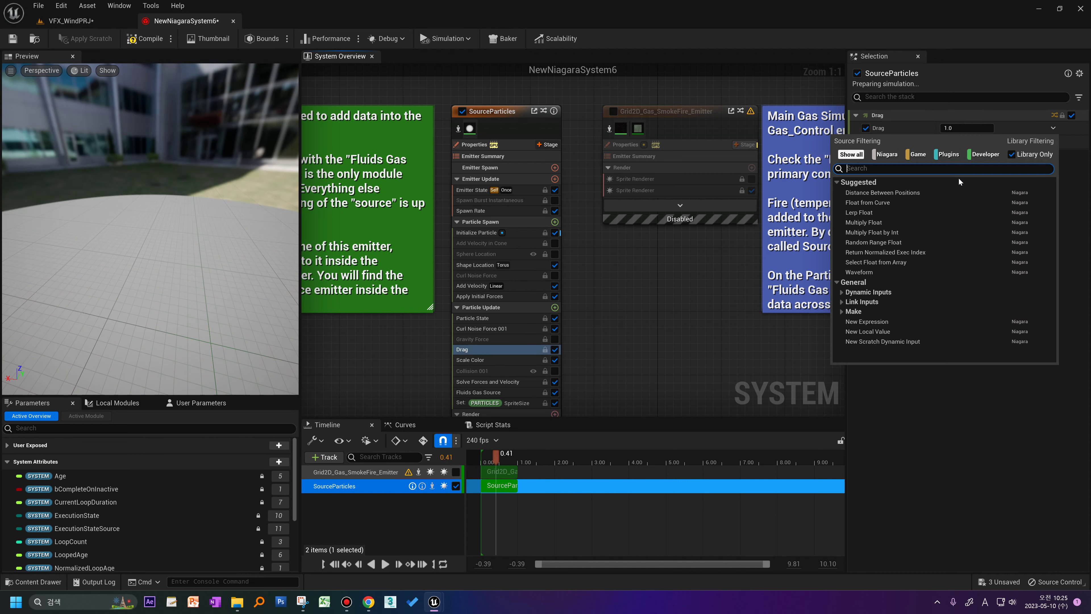
pyautogui.click(906, 209)
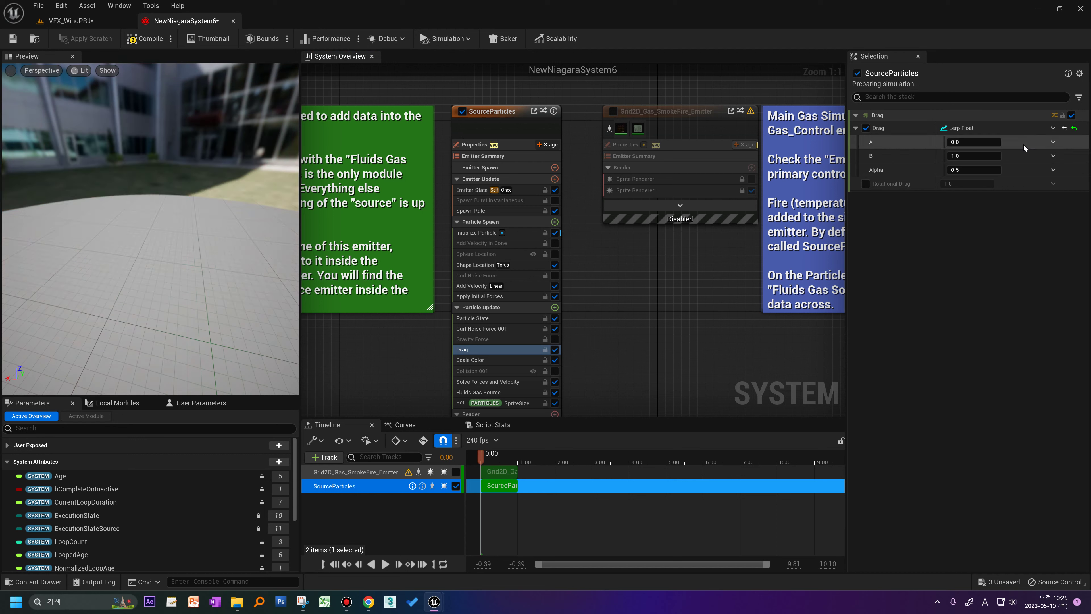
pyautogui.click(1052, 127)
pyautogui.click(904, 206)
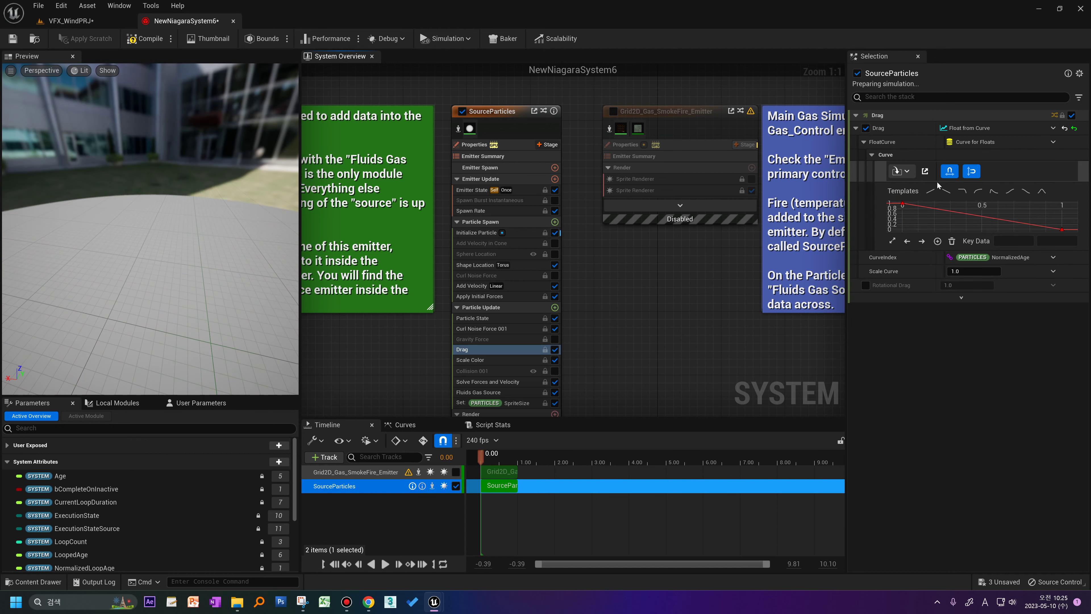
pyautogui.click(946, 190)
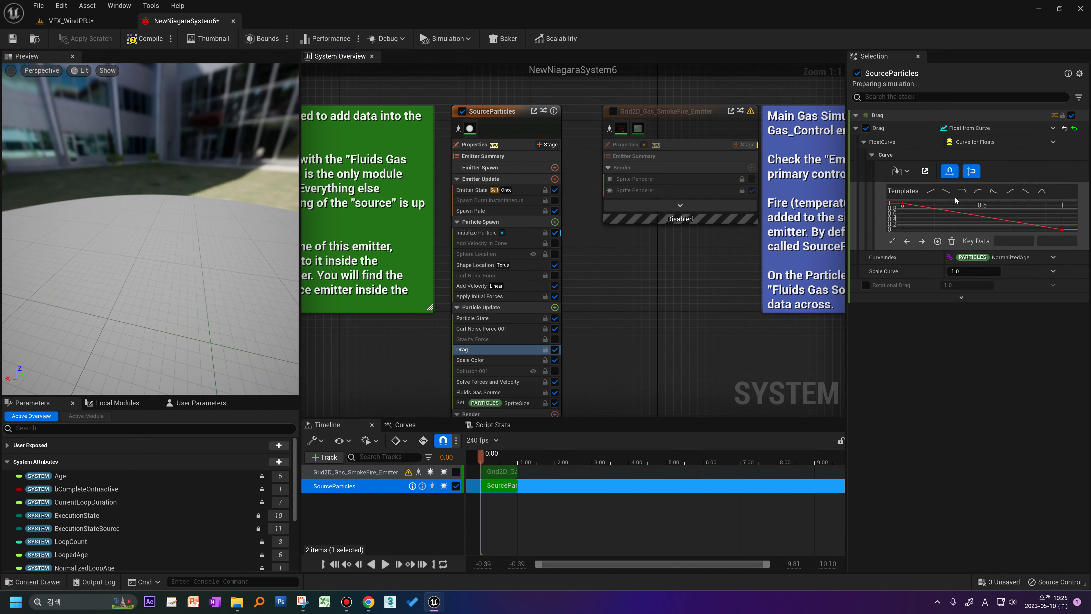
pyautogui.click(1009, 191)
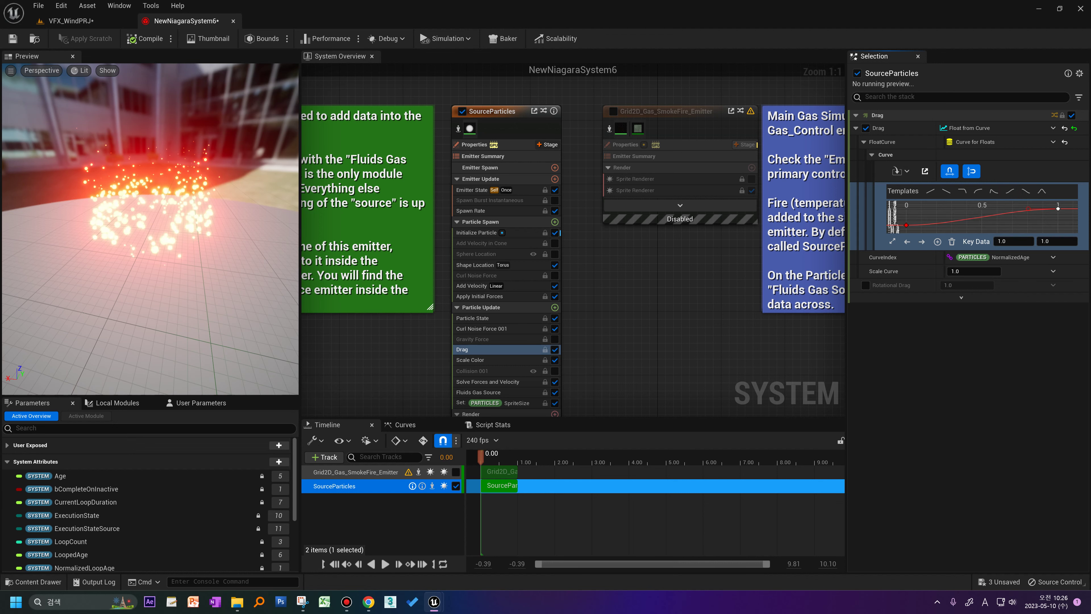
pyautogui.click(1053, 242)
pyautogui.write('5')
pyautogui.press('Return')
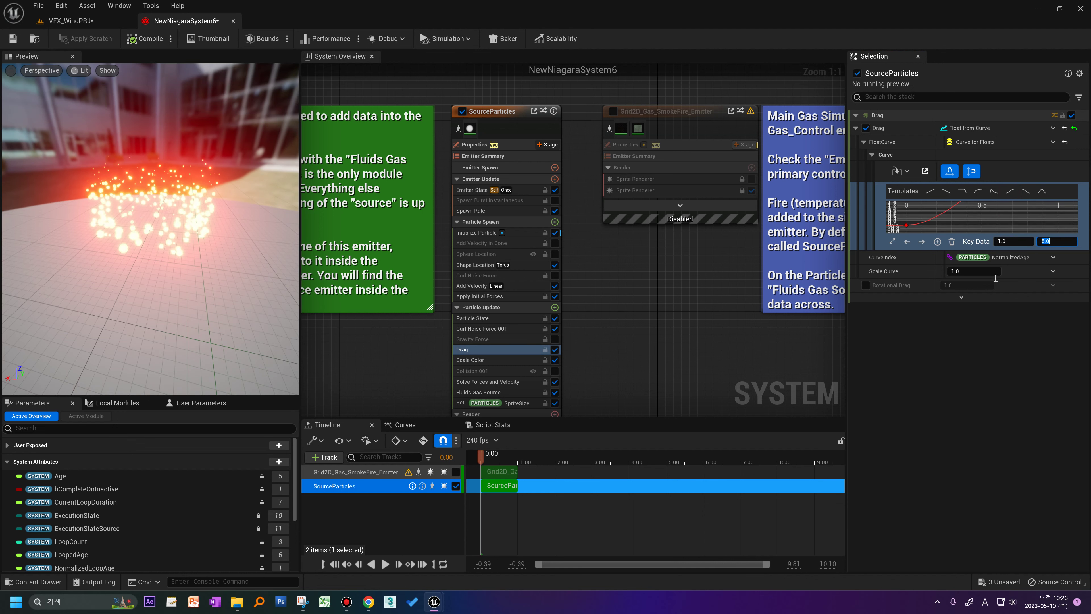
# Preview the simulation, then lower Add Velocity's Z value from 300 to 100.
pyautogui.moveTo(483, 378); pyautogui.dragTo(491, 324, button='right')
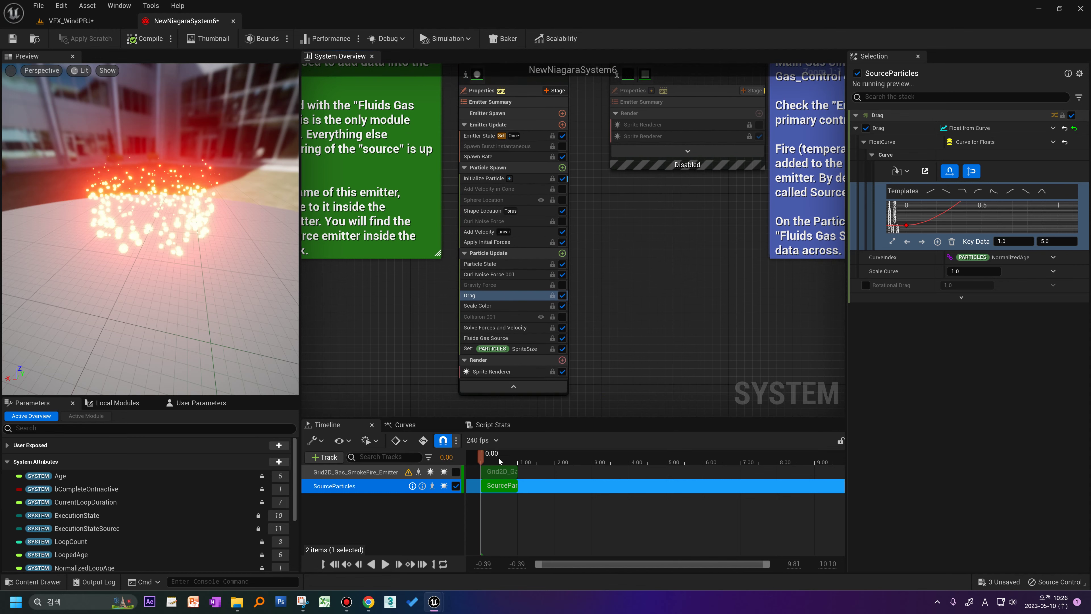
pyautogui.click(385, 565)
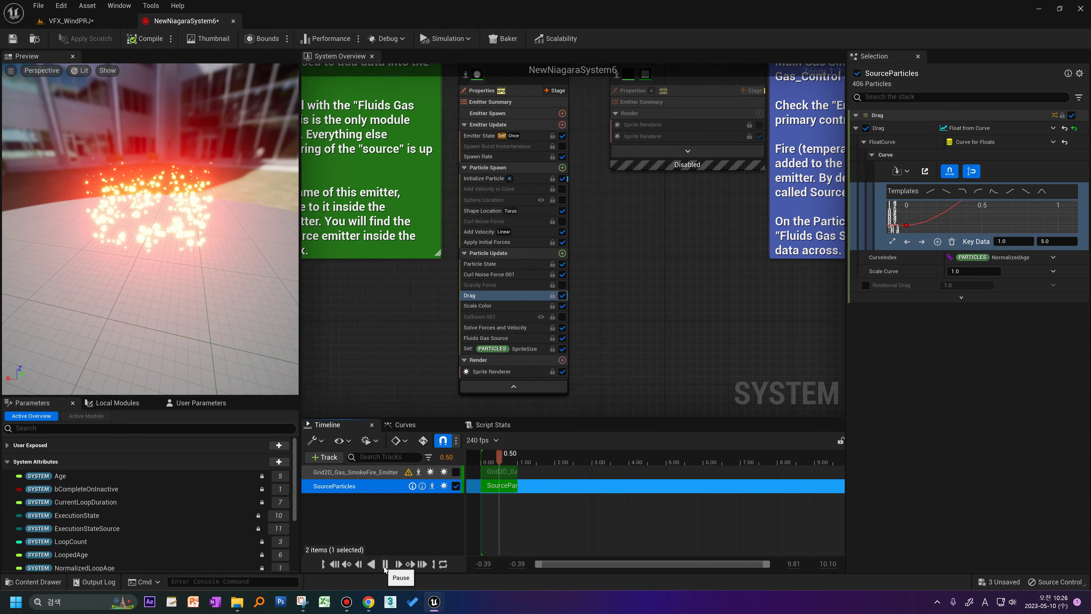
pyautogui.click(384, 565)
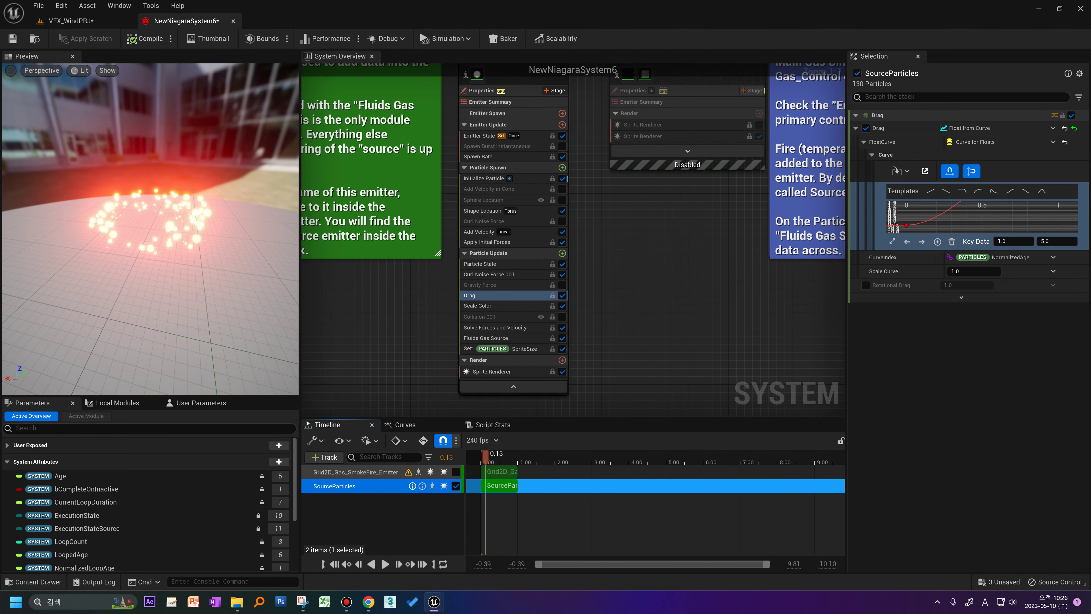
pyautogui.click(477, 233)
pyautogui.click(1029, 143)
pyautogui.write('100')
pyautogui.press('Return')
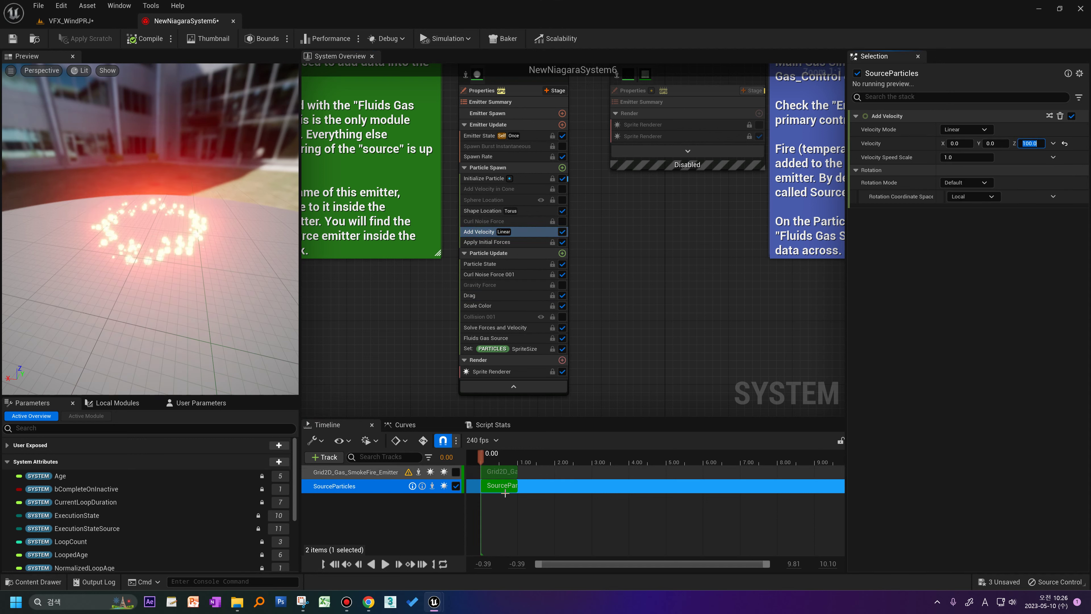
# Preview the slower rise, then set the Fluids Gas Source Density to 0.2.
pyautogui.click(384, 570)
pyautogui.click(391, 564)
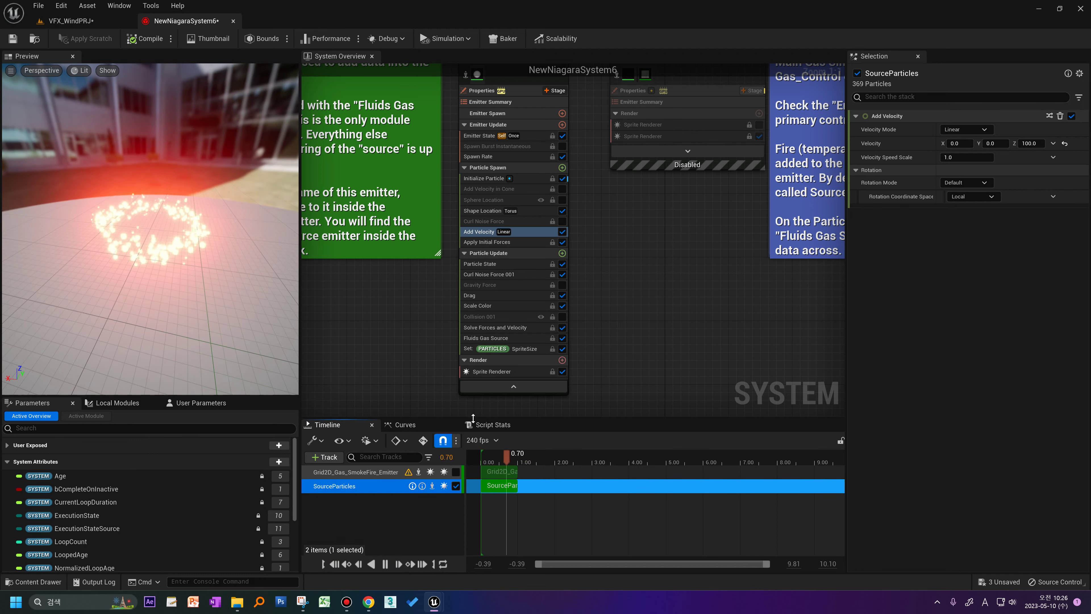
pyautogui.click(494, 453)
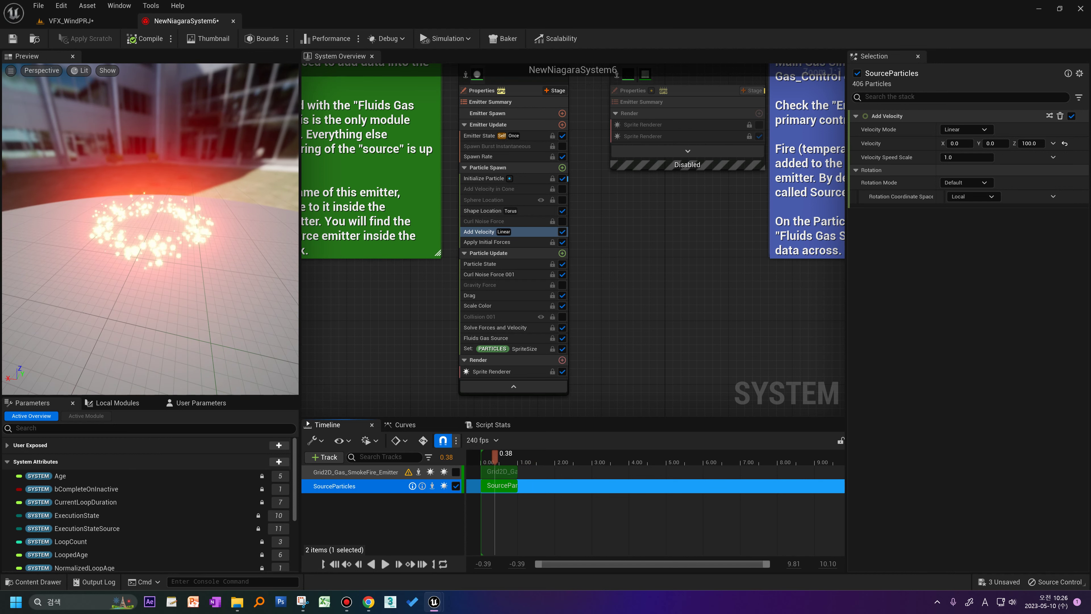
pyautogui.click(490, 338)
pyautogui.moveTo(701, 325); pyautogui.dragTo(723, 274, button='right')
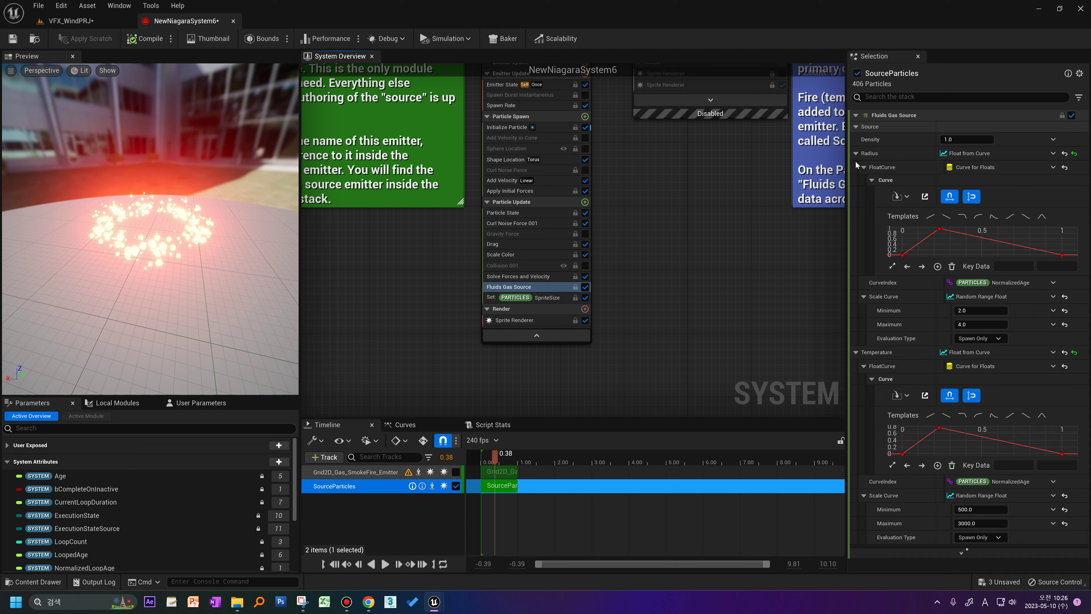
pyautogui.click(949, 139)
pyautogui.write('0.3')
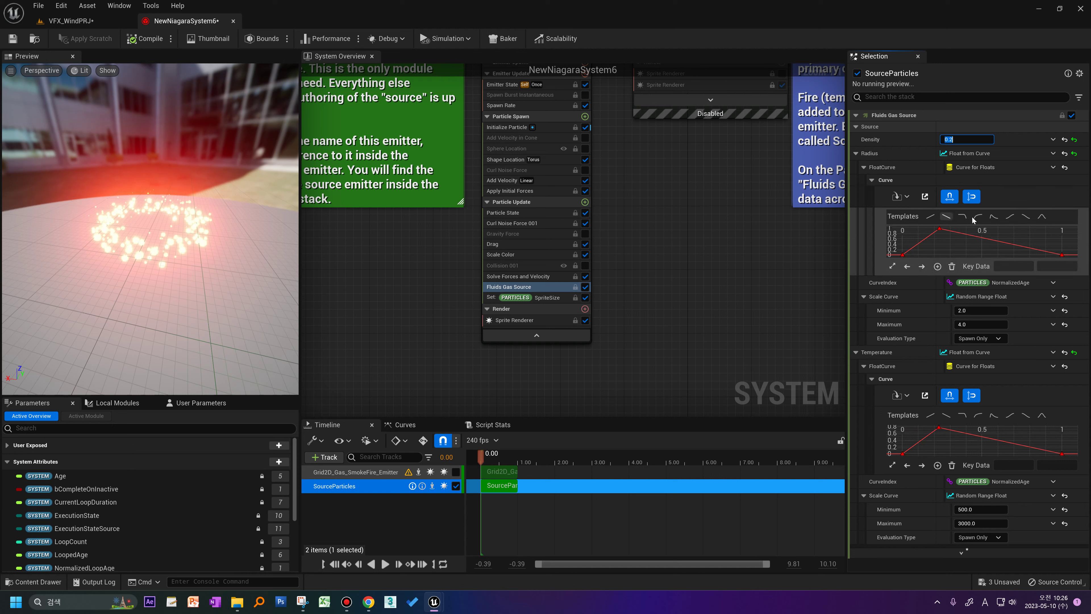
# Give the Radius curve a Smooth Ramp Down shape with a scale maximum of 10.
pyautogui.moveTo(904, 259)
pyautogui.click(1027, 217)
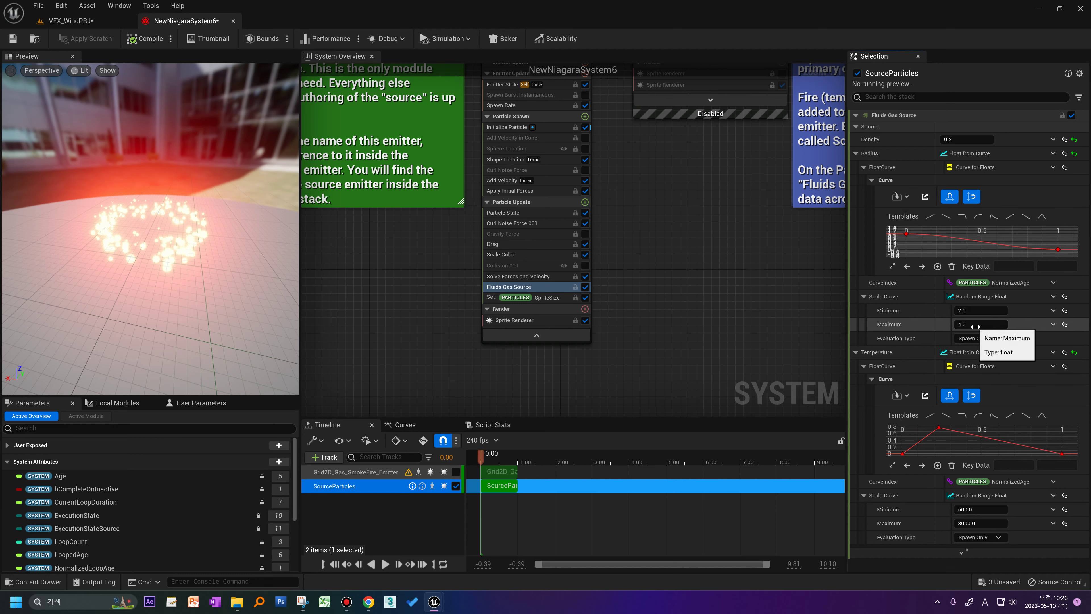
pyautogui.write('10')
pyautogui.press('Return')
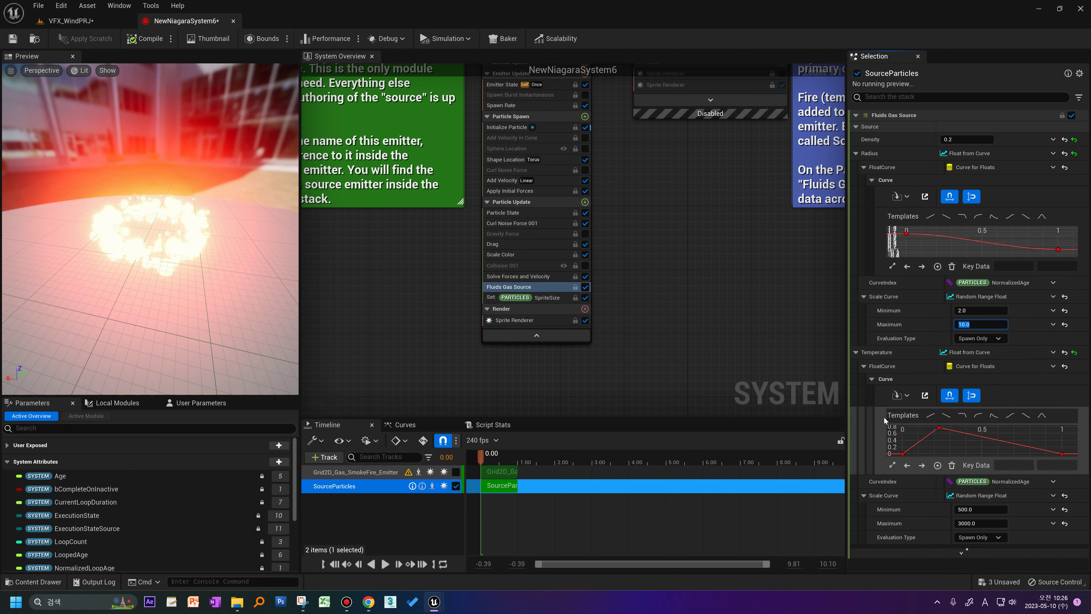
# Inspect the Temperature curve keys and its scale maximum value.
pyautogui.moveTo(929, 440)
pyautogui.mouseDown()
pyautogui.moveTo(953, 416)
pyautogui.moveTo(978, 416)
pyautogui.mouseUp()
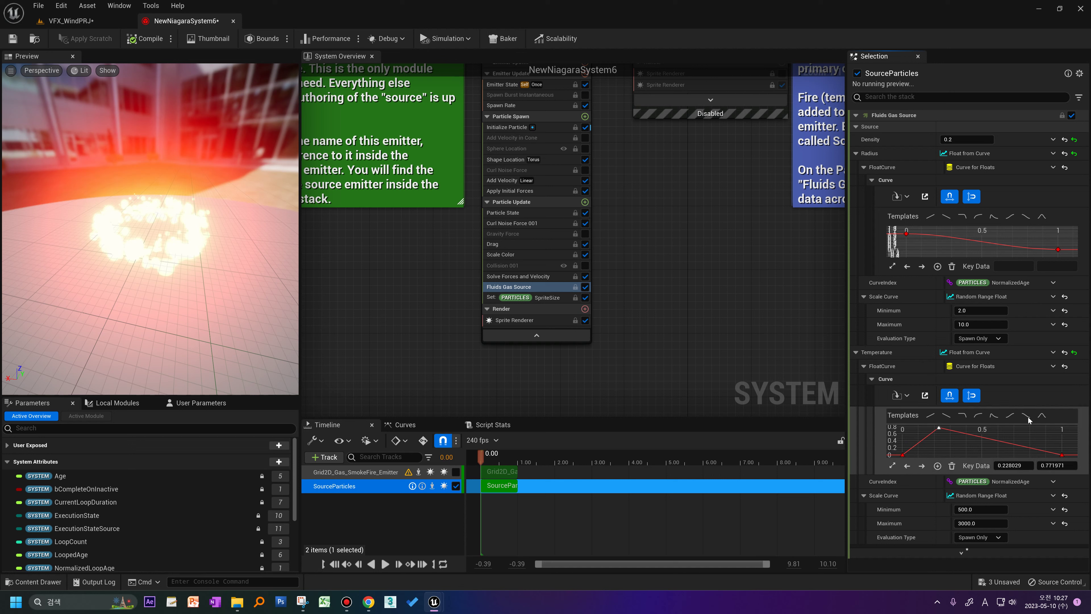
pyautogui.moveTo(957, 447); pyautogui.dragTo(1034, 445, button='right')
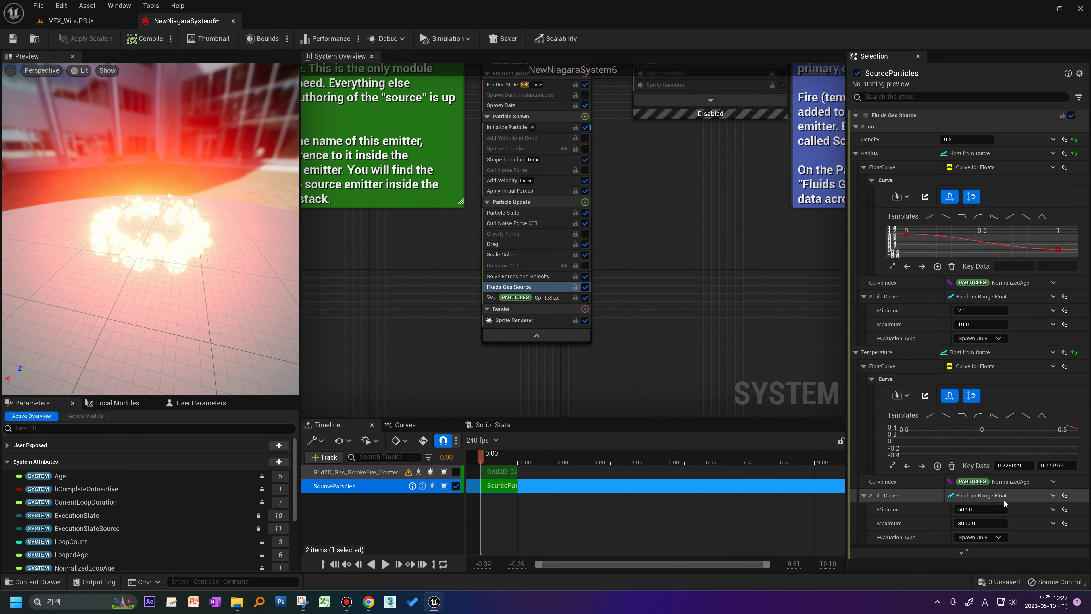
pyautogui.click(981, 527)
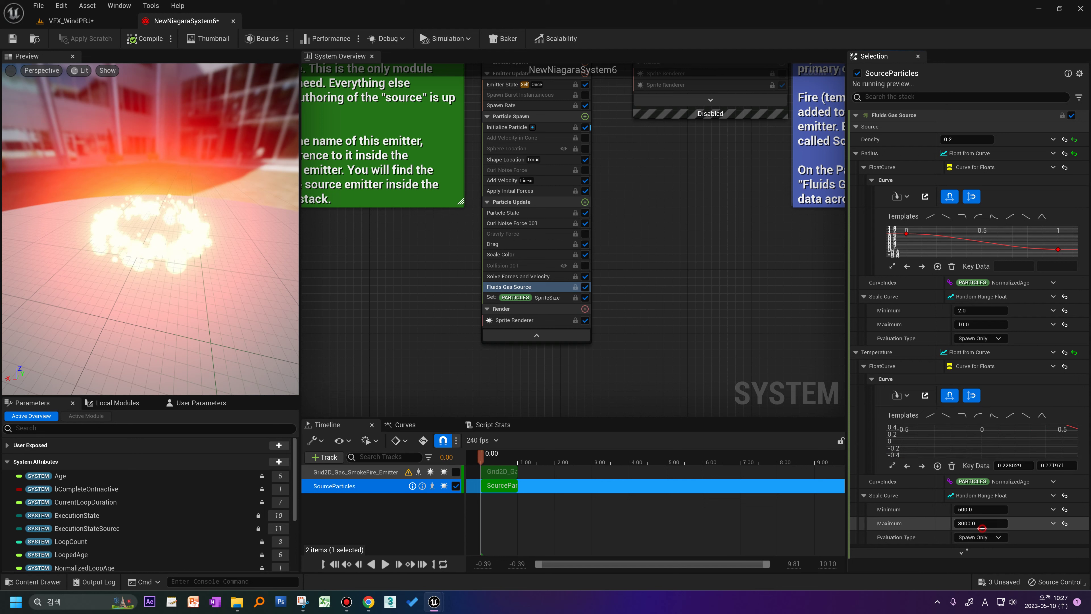
pyautogui.moveTo(656, 207)
pyautogui.mouseDown(button='right')
pyautogui.moveTo(586, 394)
pyautogui.moveTo(653, 274)
pyautogui.mouseUp(button='right')
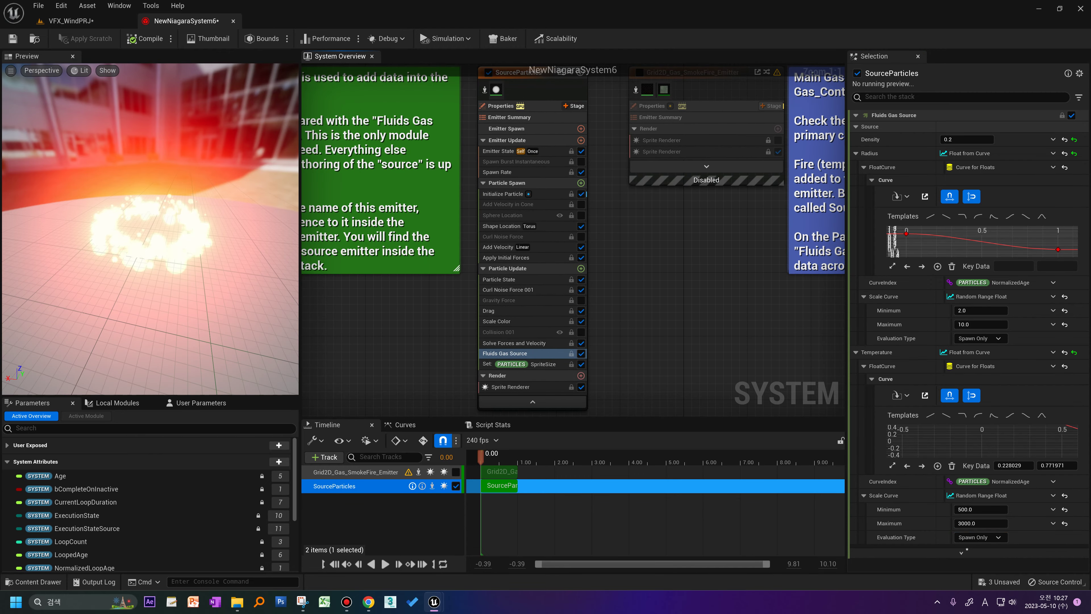
# Turn off the Sprite Renderer on the SourceParticles emitter.
pyautogui.moveTo(656, 247); pyautogui.dragTo(618, 336, button='right')
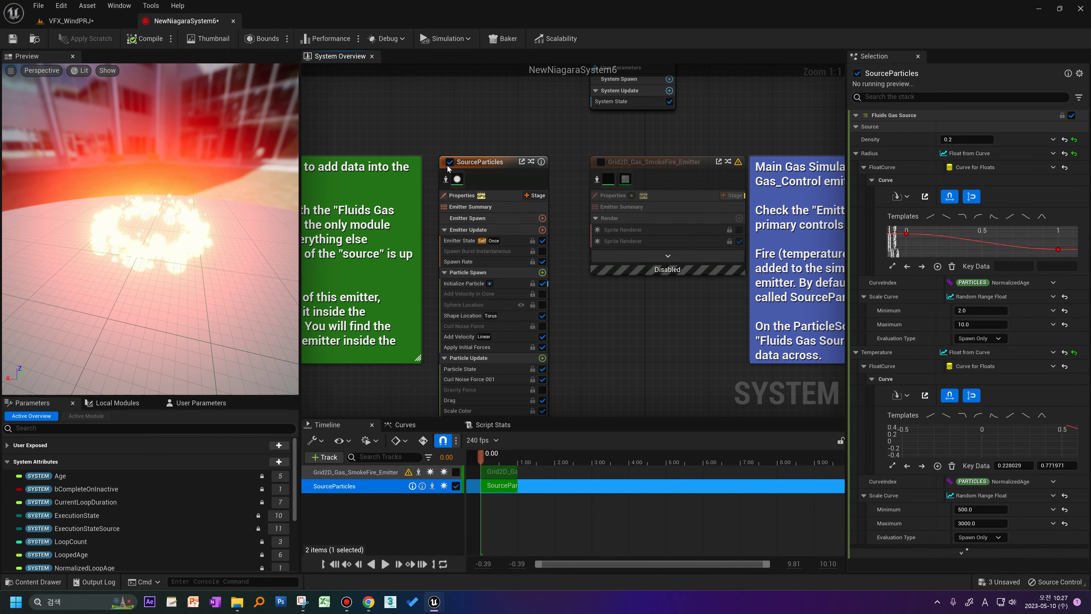
pyautogui.moveTo(592, 383); pyautogui.dragTo(600, 287, button='right')
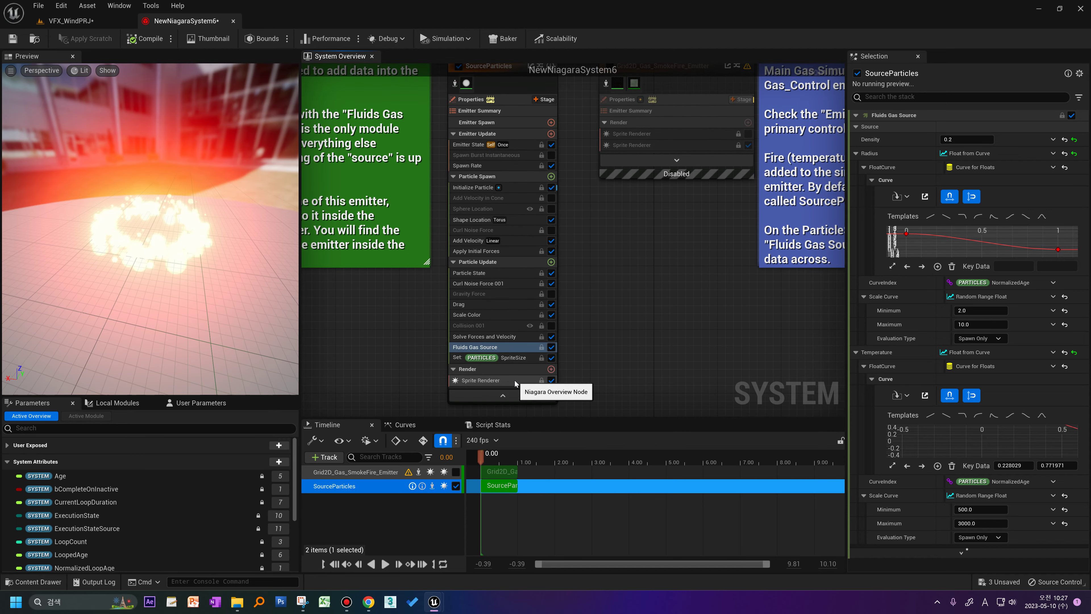
pyautogui.click(551, 379)
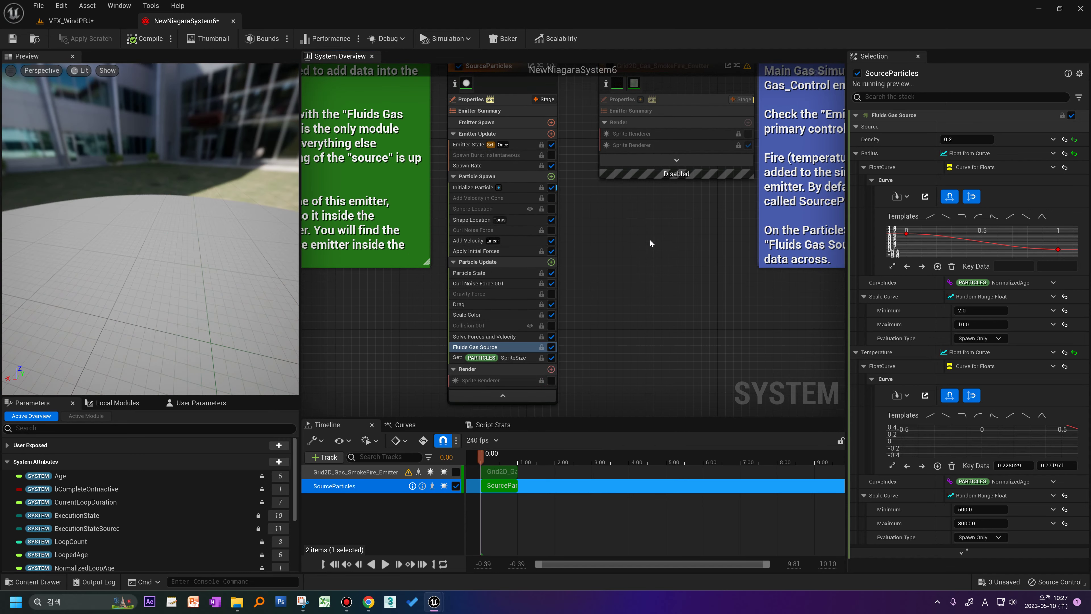
# Set the Grid2D gas emitter's Calculate Bounds Mode to Fixed and show its Emitter Summary.
pyautogui.moveTo(649, 239); pyautogui.dragTo(543, 396, button='right')
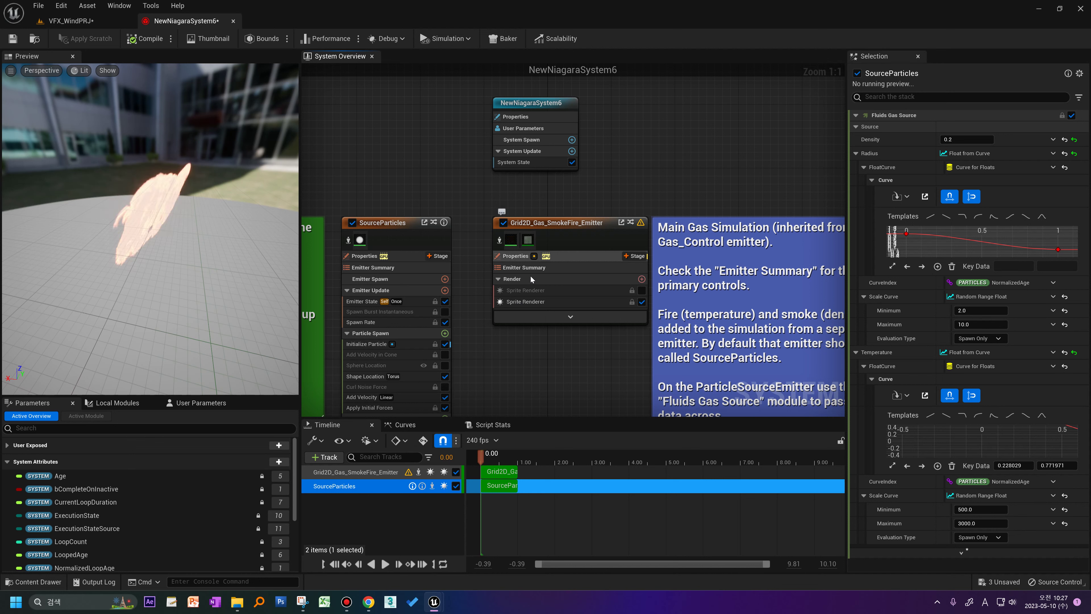
pyautogui.click(516, 256)
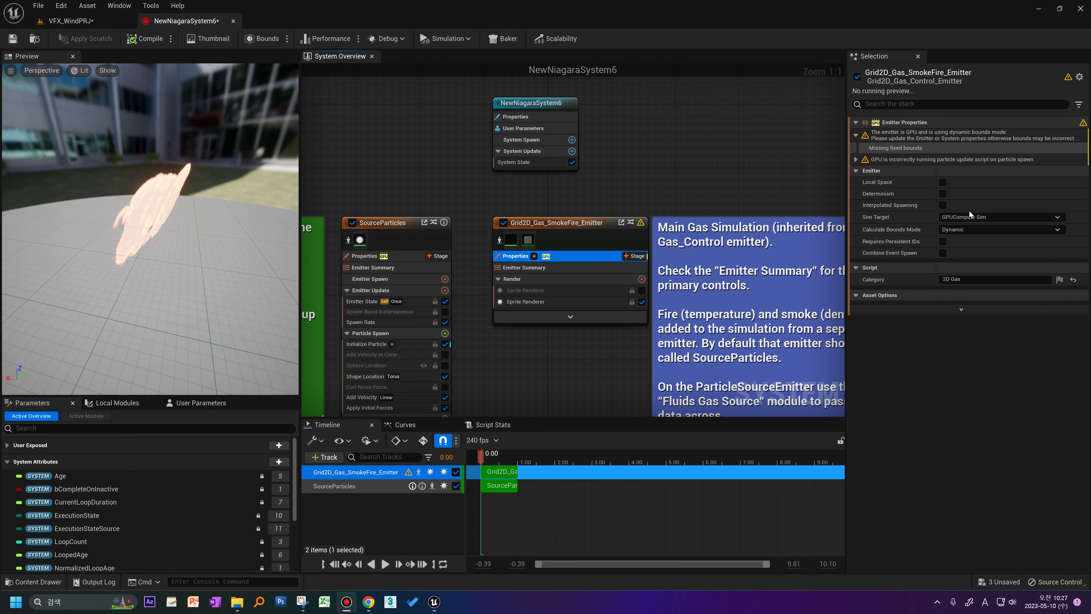
pyautogui.click(970, 229)
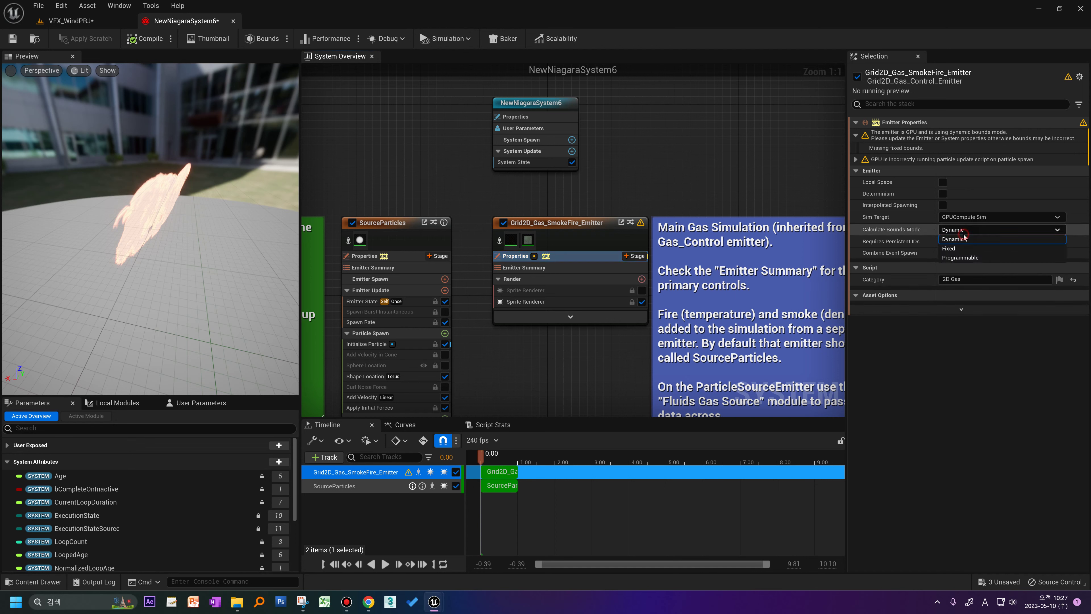
pyautogui.click(966, 249)
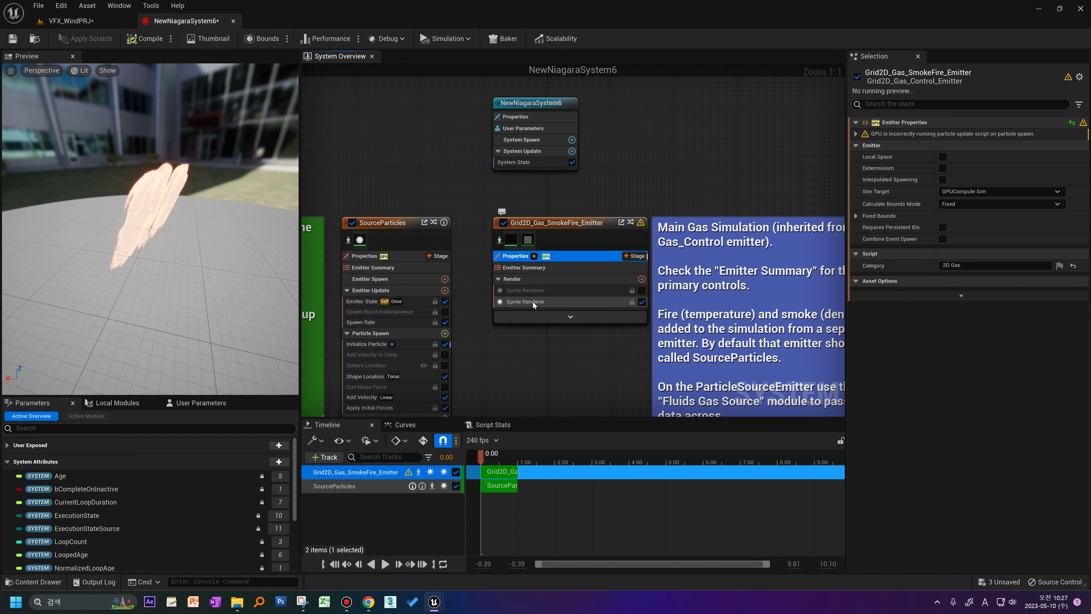
pyautogui.click(525, 271)
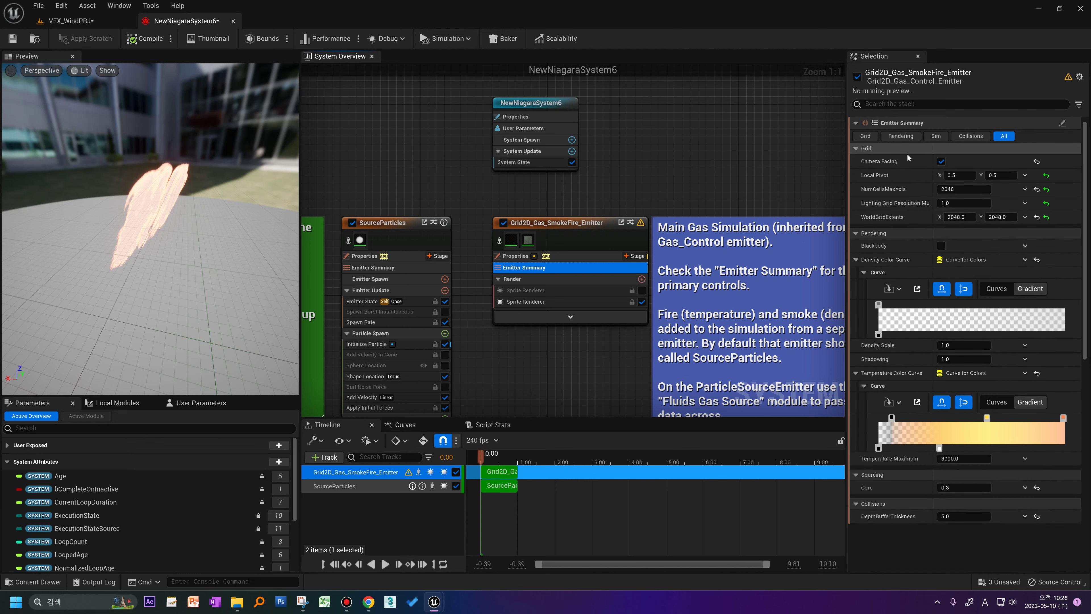
# In the Solver section, set Dissipation Density to 10 and Dissipation Velocity to 1.
pyautogui.scroll(-3, 942, 323)
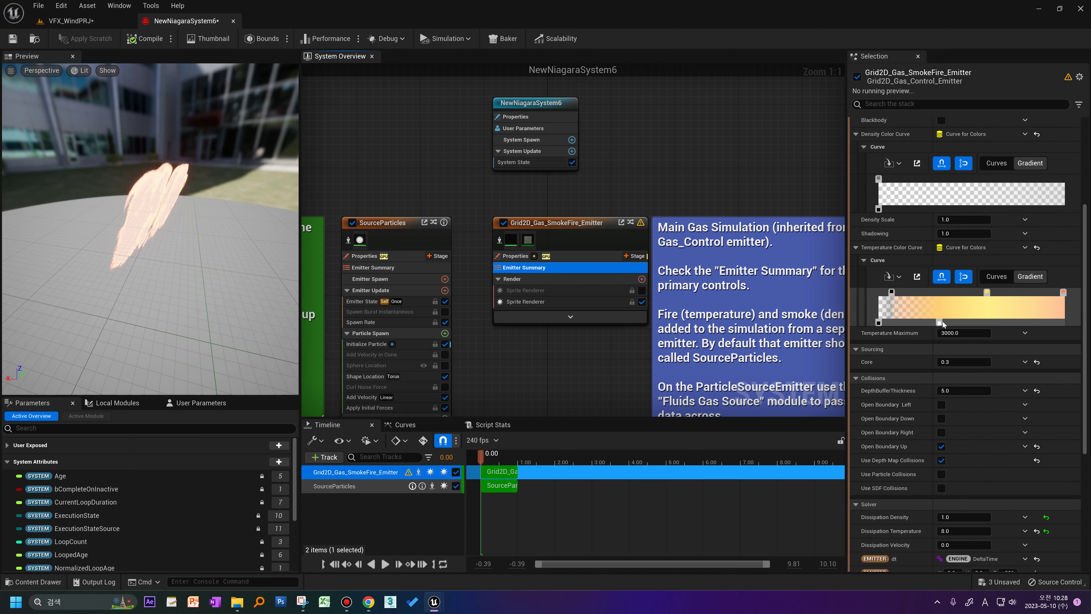
pyautogui.scroll(-3, 932, 325)
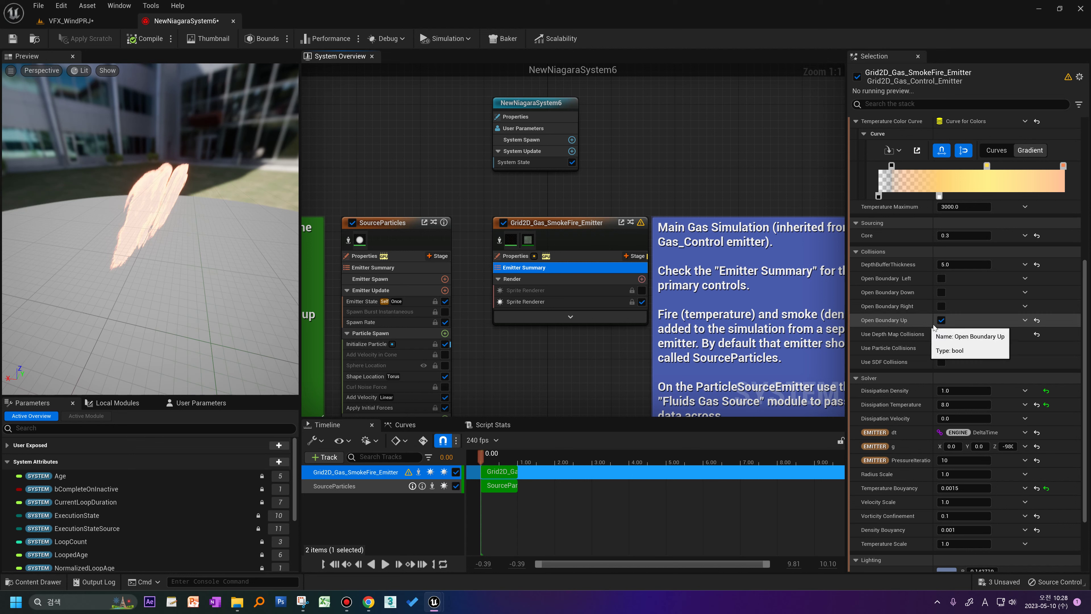
pyautogui.scroll(-2, 918, 401)
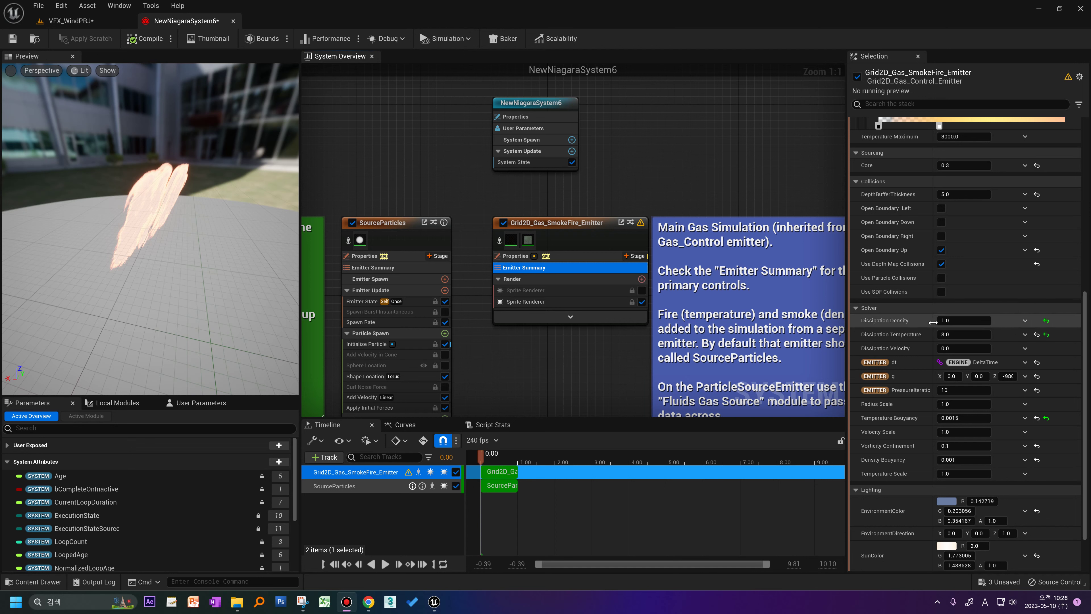
pyautogui.click(949, 320)
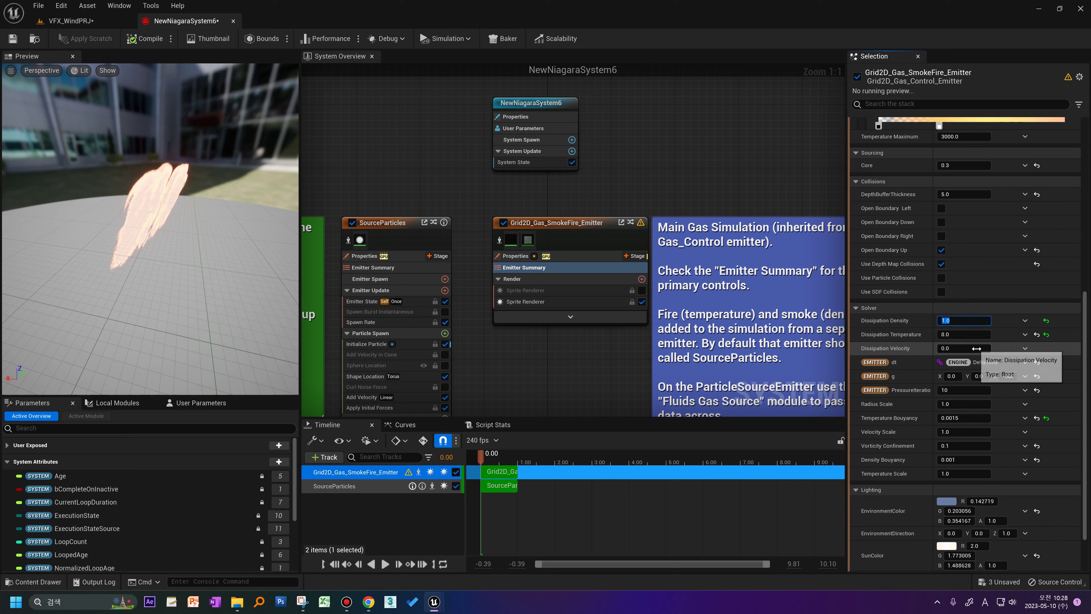
pyautogui.write('10')
pyautogui.press('Return')
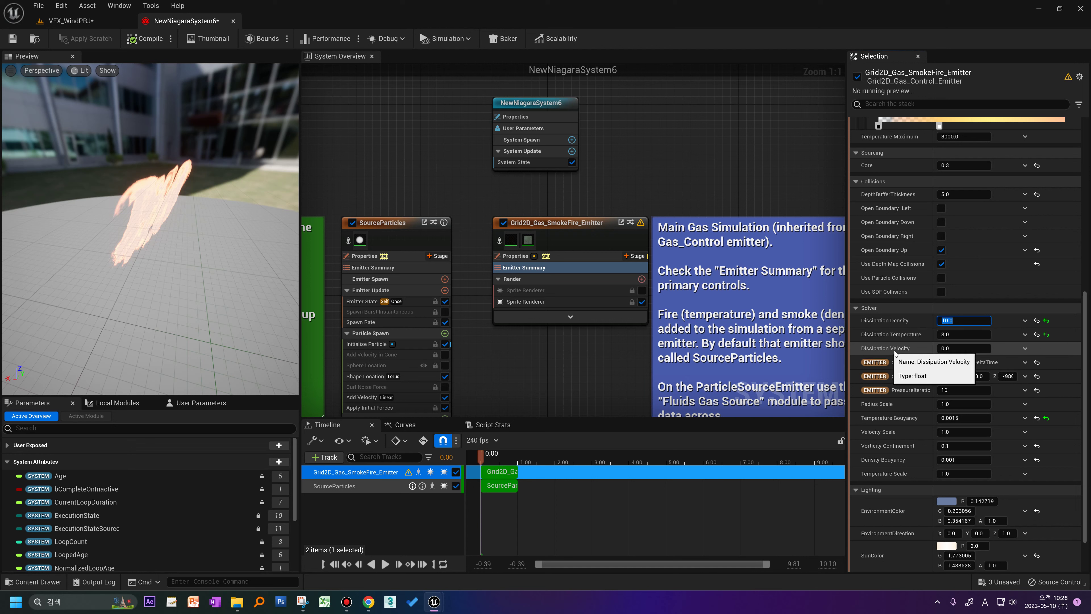
pyautogui.click(948, 351)
pyautogui.write('1')
pyautogui.press('Return')
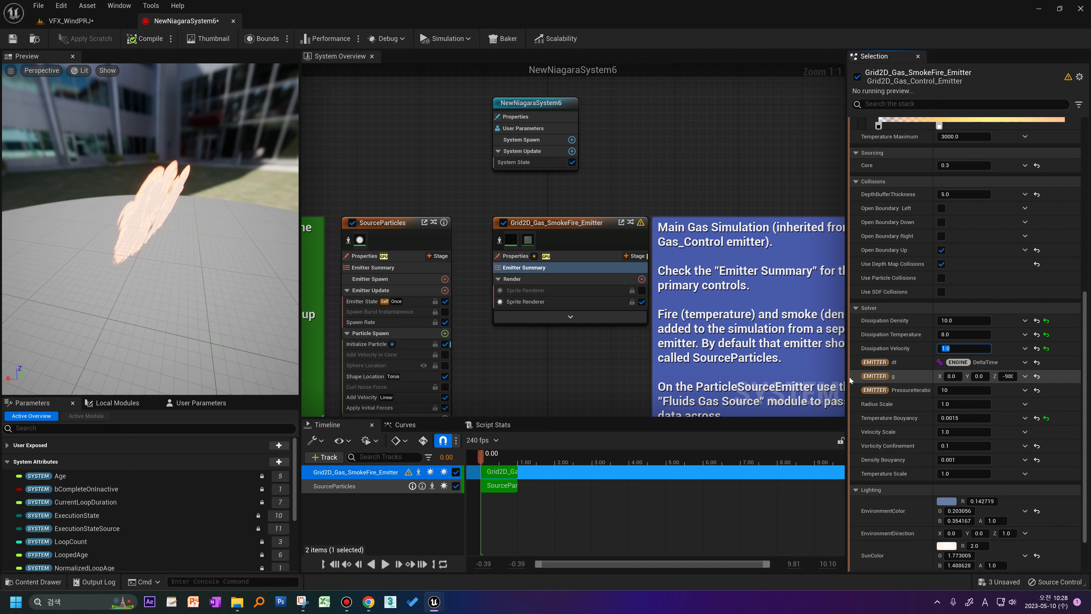
pyautogui.moveTo(844, 376); pyautogui.dragTo(816, 375)
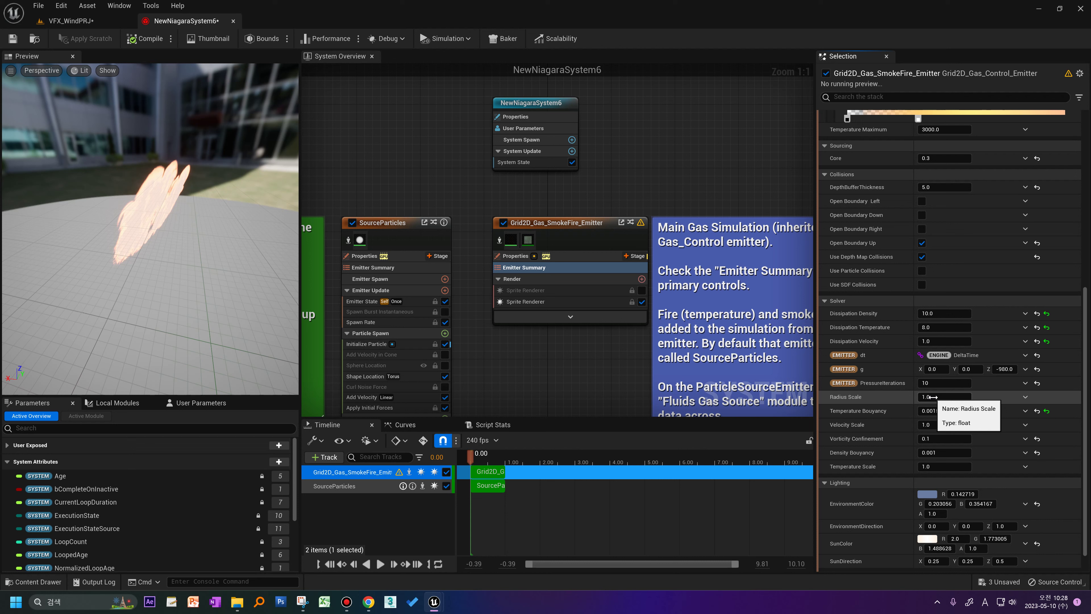
# Set Radius Scale to 0.5, comparing briefly against 1.0.
pyautogui.click(942, 398)
pyautogui.press('Return')
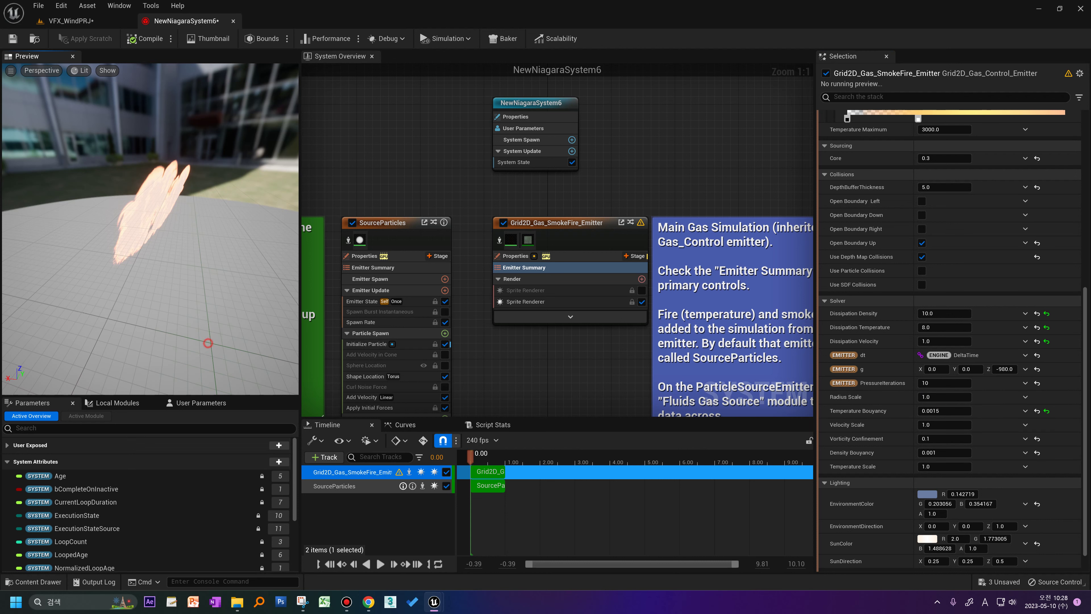
pyautogui.click(938, 396)
pyautogui.write('0.5')
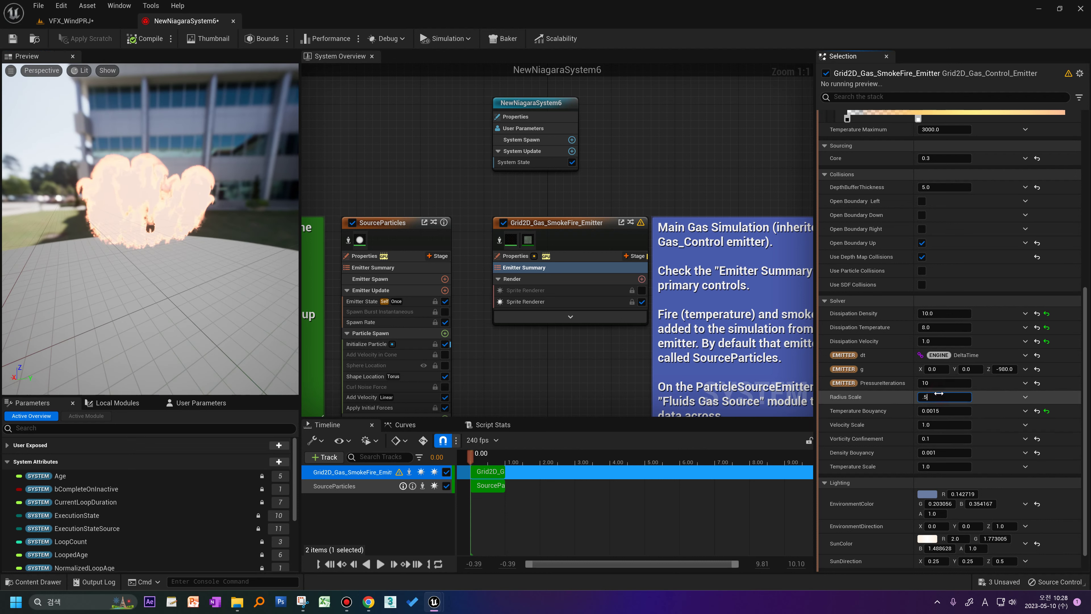
pyautogui.press('Return')
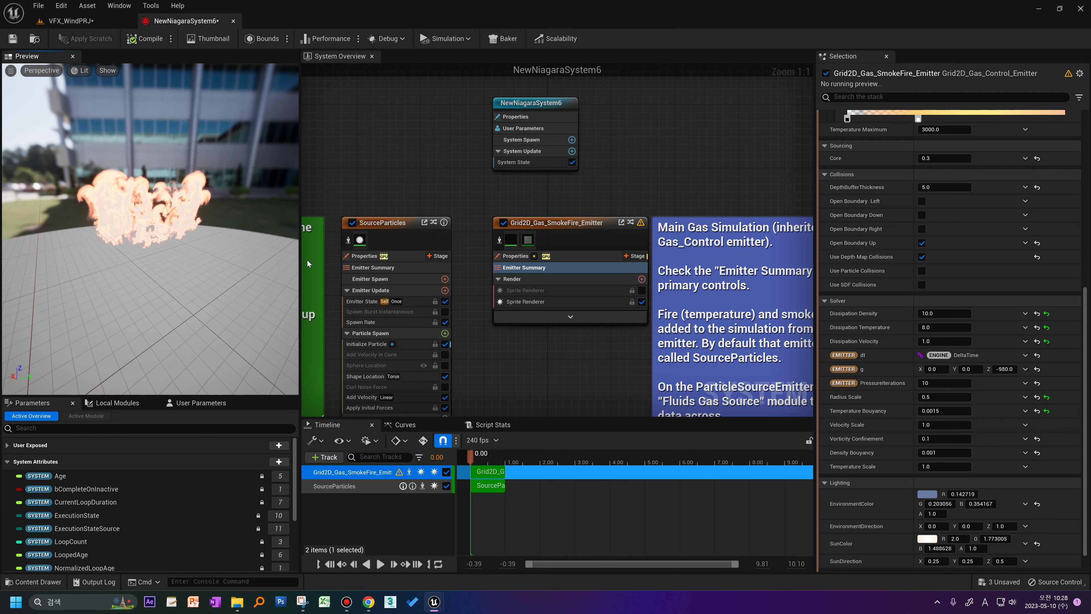
pyautogui.write('1.0')
pyautogui.press('Return')
pyautogui.write('0.5')
pyautogui.press('Return')
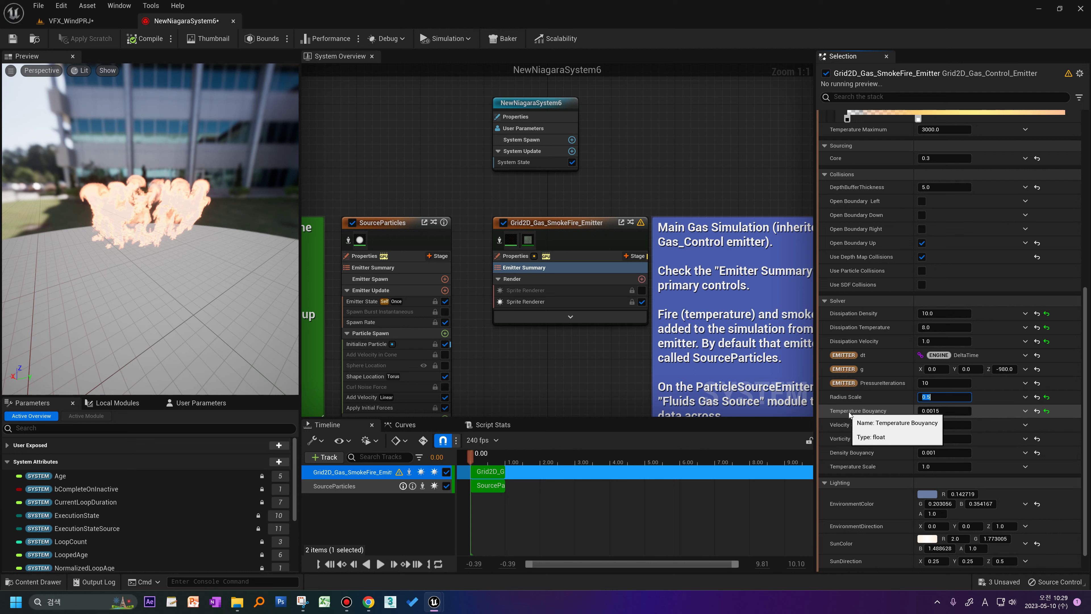
# Reset Temperature Bouyancy to 0.0025 and restore Density Bouyancy to 0.001.
pyautogui.click(1047, 411)
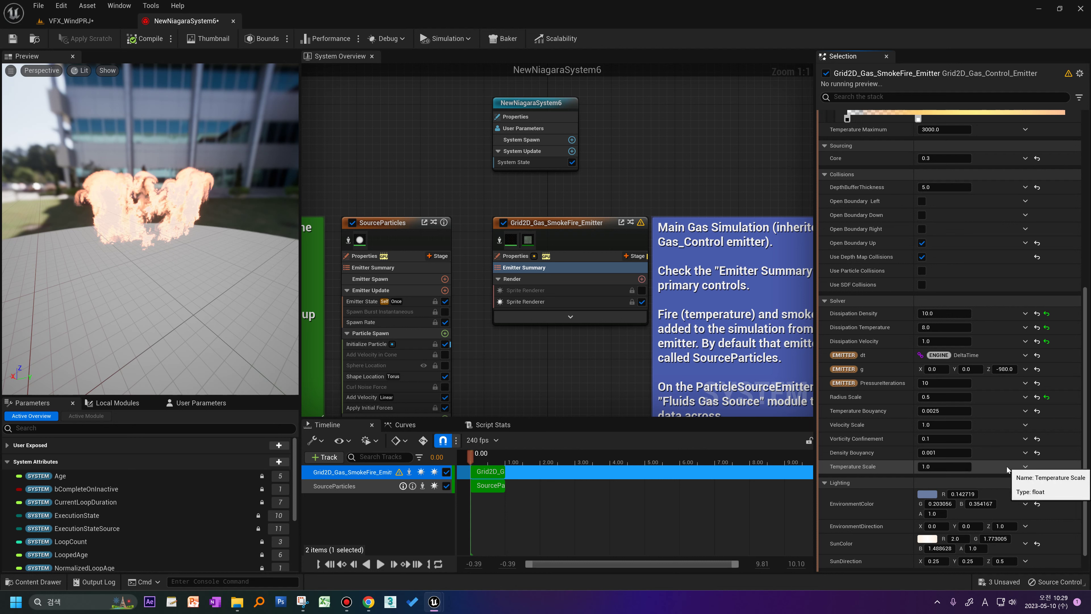
pyautogui.click(1037, 453)
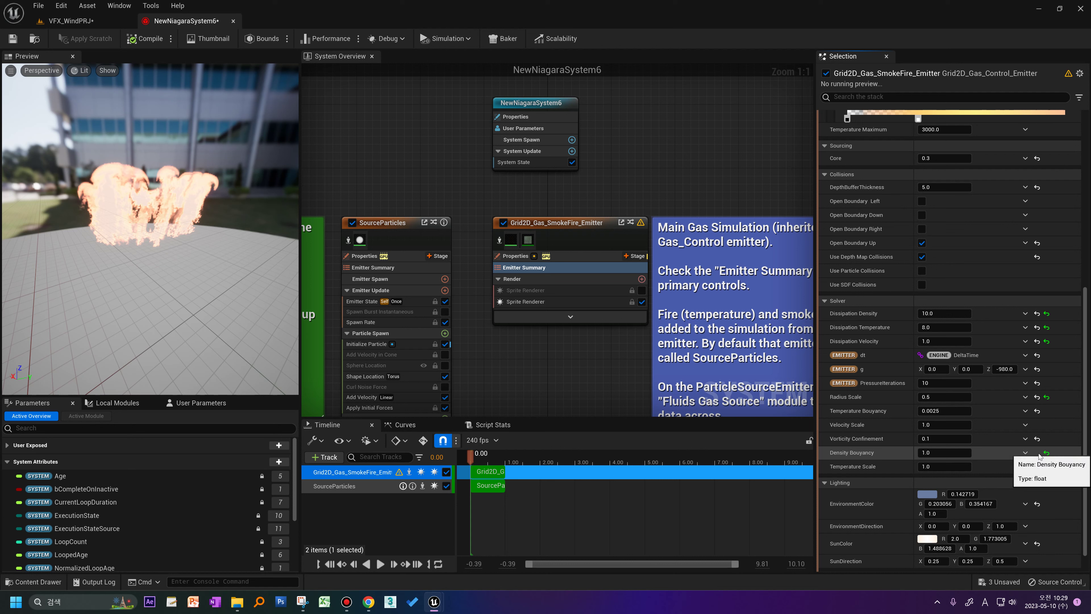
pyautogui.click(1046, 453)
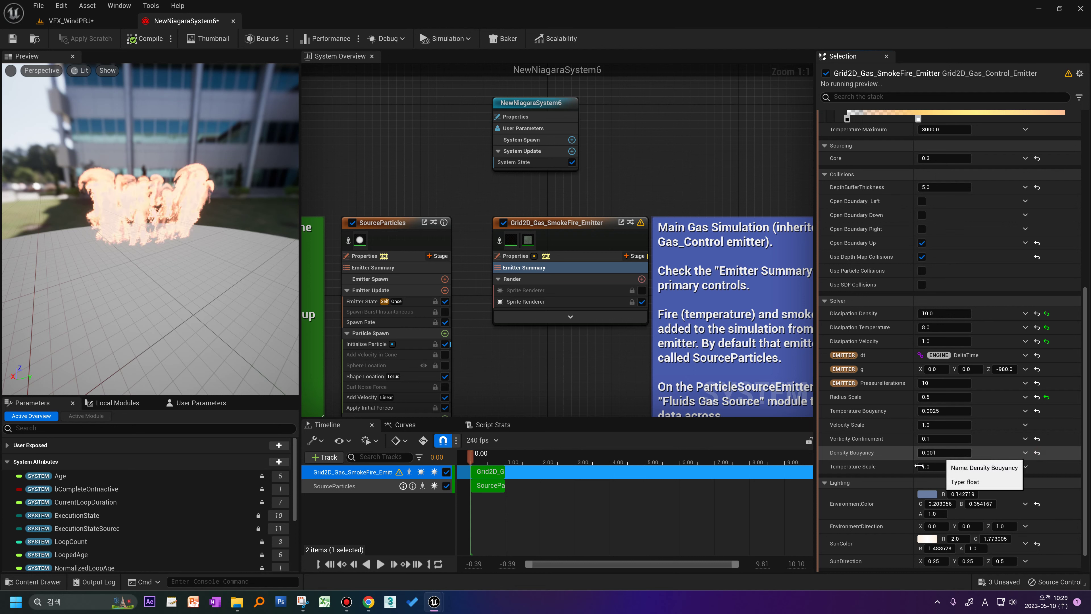
pyautogui.click(936, 466)
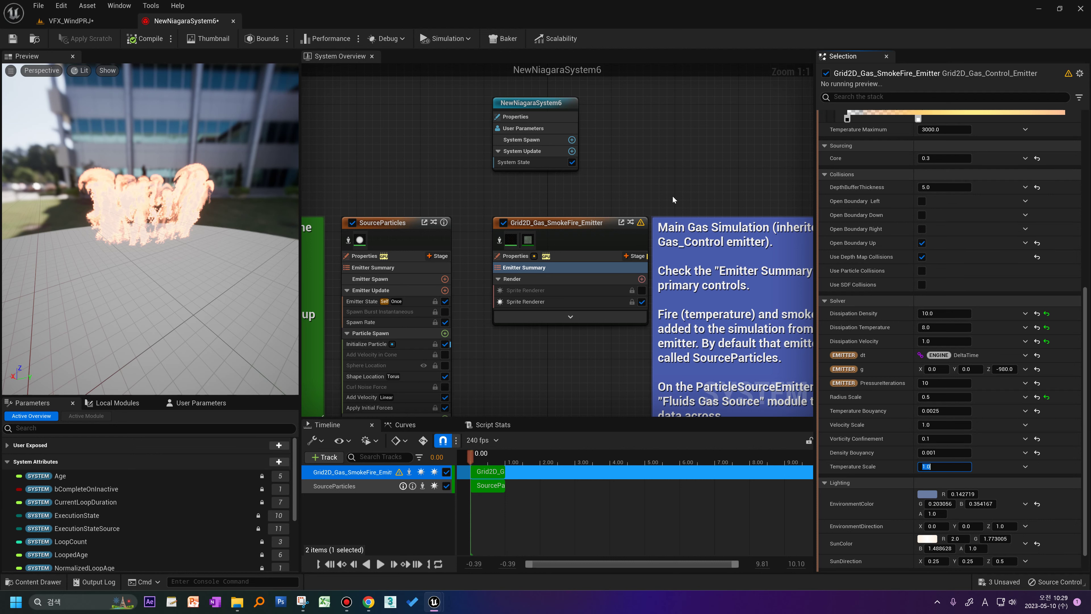
pyautogui.moveTo(672, 197); pyautogui.dragTo(642, 249, button='right')
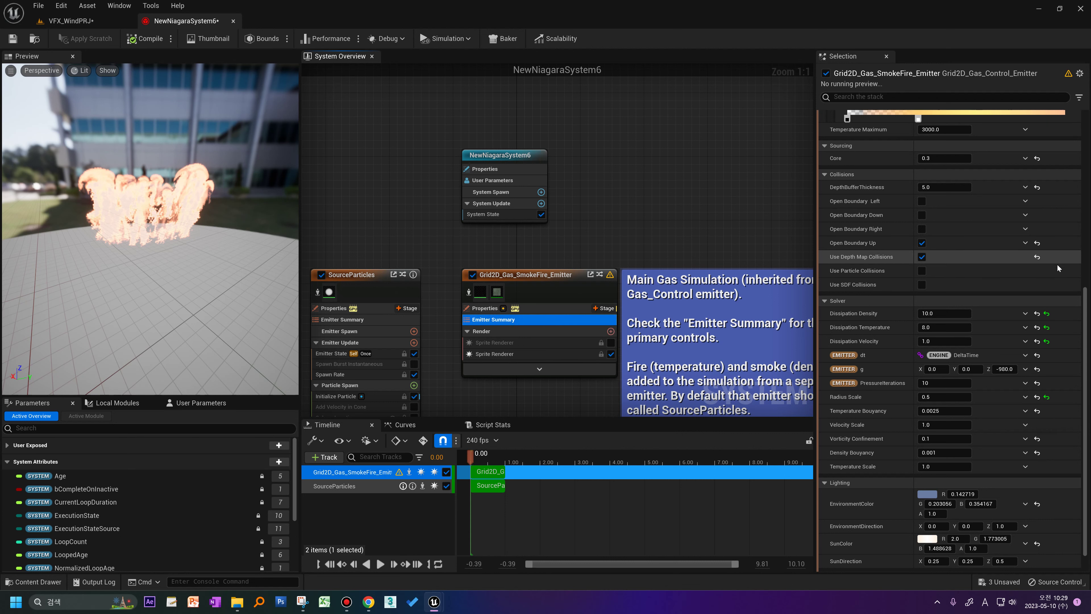
# Tick Open Boundary Left, Down and Right in the Collisions settings.
pyautogui.scroll(4, 1058, 269)
pyautogui.scroll(3, 1057, 269)
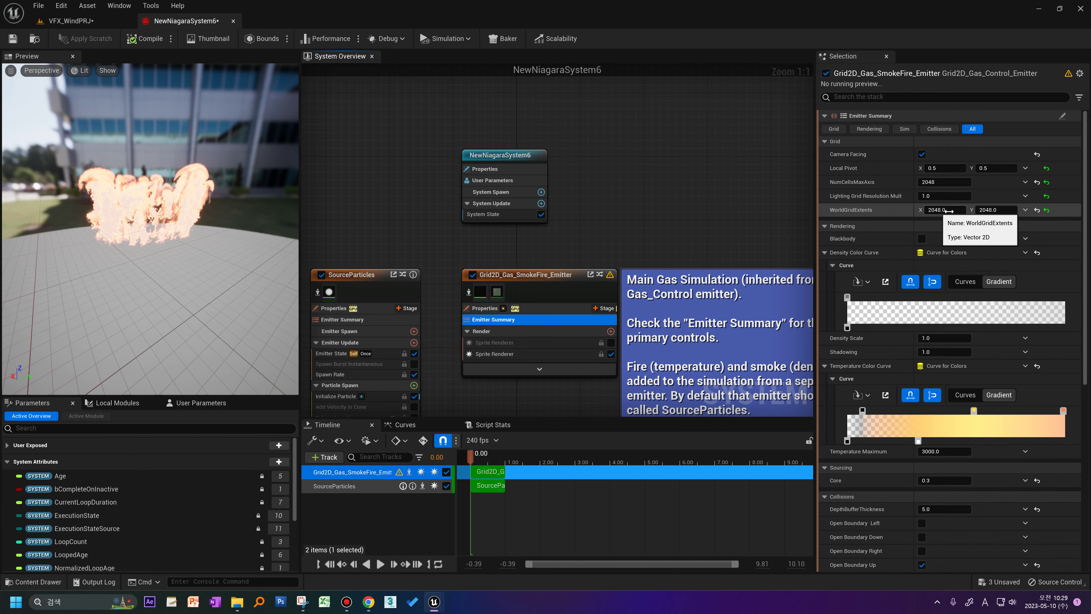
pyautogui.scroll(-4, 1025, 265)
pyautogui.scroll(-3, 1005, 351)
pyautogui.scroll(-2, 1004, 411)
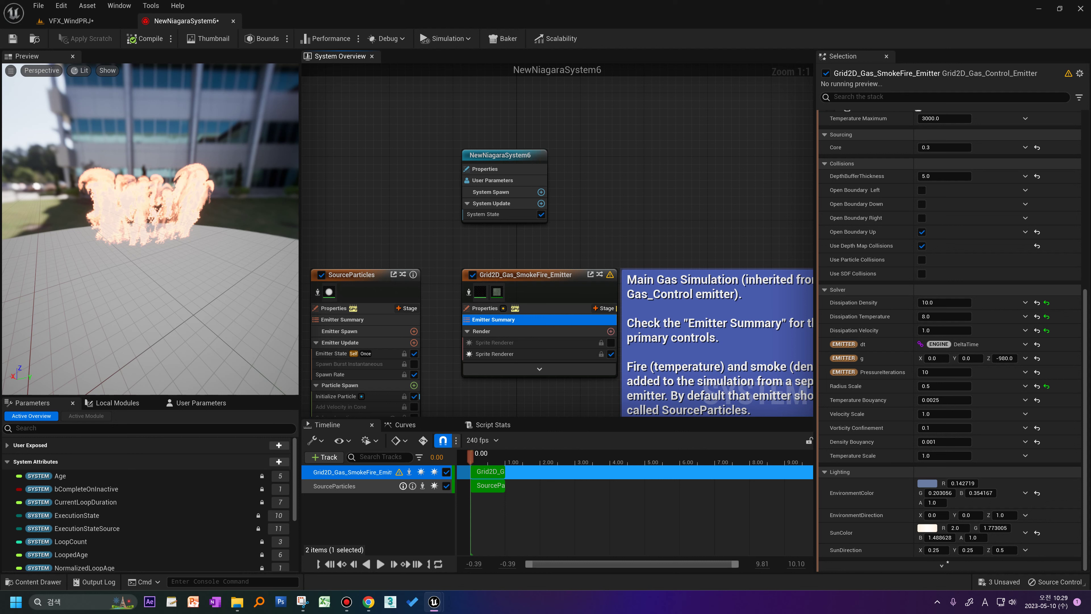
pyautogui.click(922, 191)
pyautogui.click(921, 204)
pyautogui.click(922, 217)
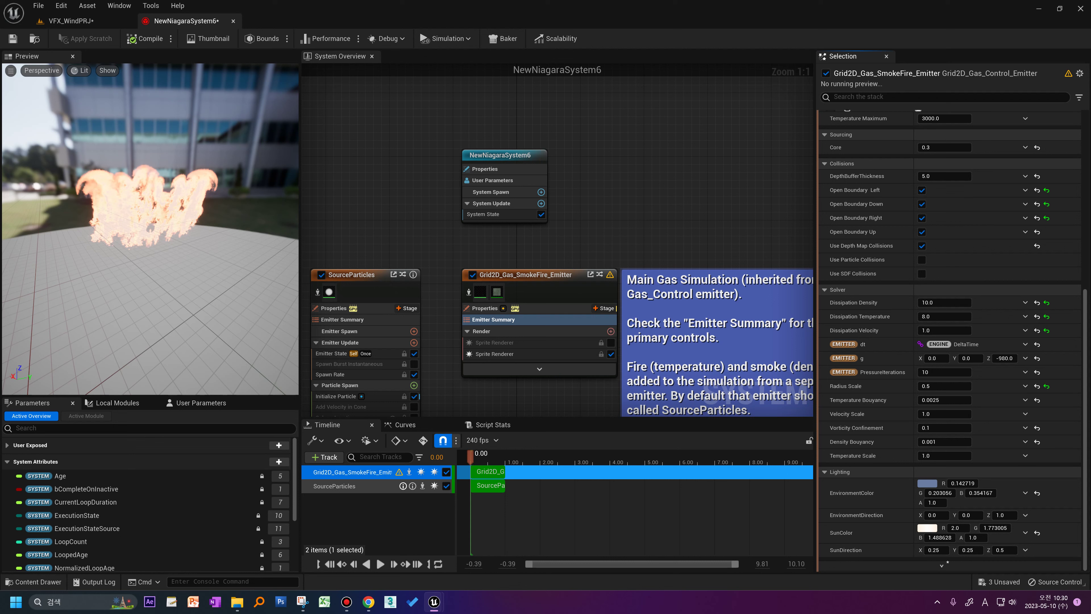
# Orbit the preview to a lower, level angle and return to the top of the summary.
pyautogui.moveTo(107, 237); pyautogui.dragTo(107, 215)
pyautogui.click(493, 319)
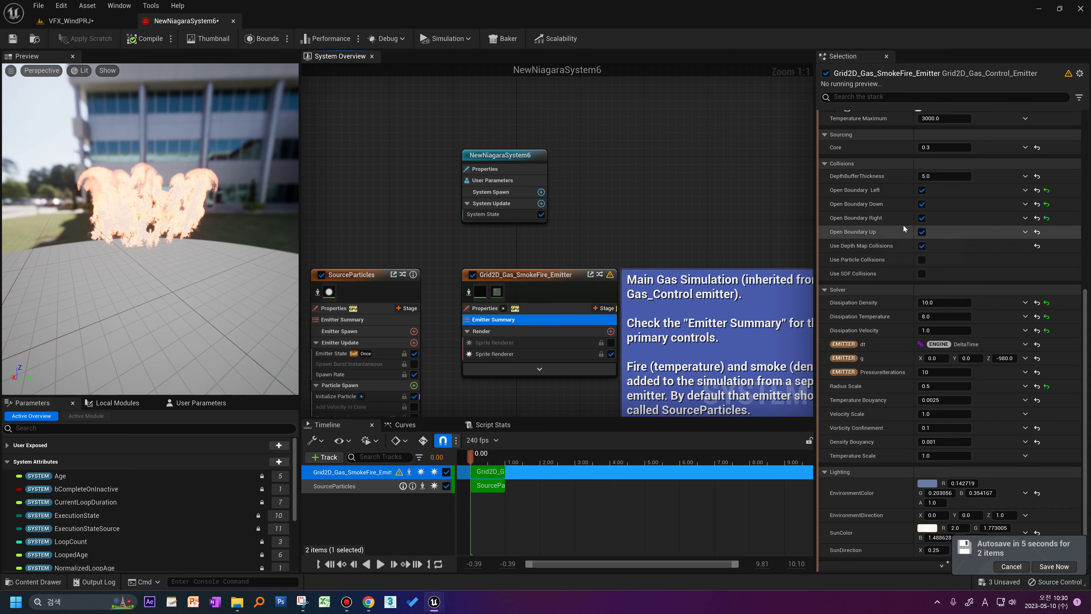
pyautogui.scroll(4, 917, 228)
pyautogui.scroll(2, 924, 258)
pyautogui.scroll(2, 941, 310)
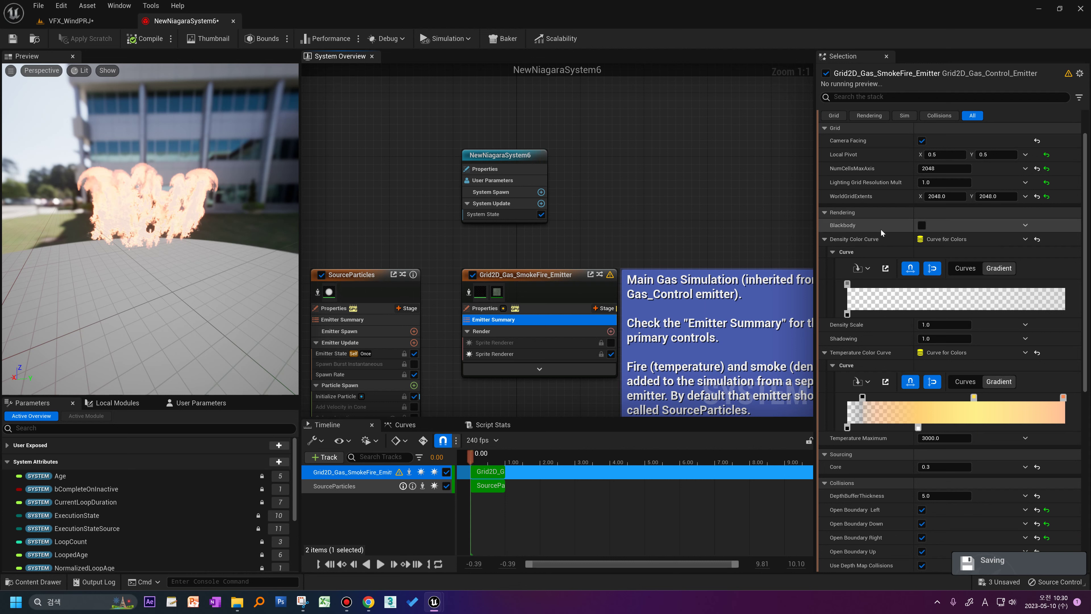
# Try Blackbody shading on the fire, then switch it back off.
pyautogui.click(921, 225)
pyautogui.moveTo(172, 258)
pyautogui.mouseDown()
pyautogui.moveTo(197, 206)
pyautogui.moveTo(202, 241)
pyautogui.mouseUp()
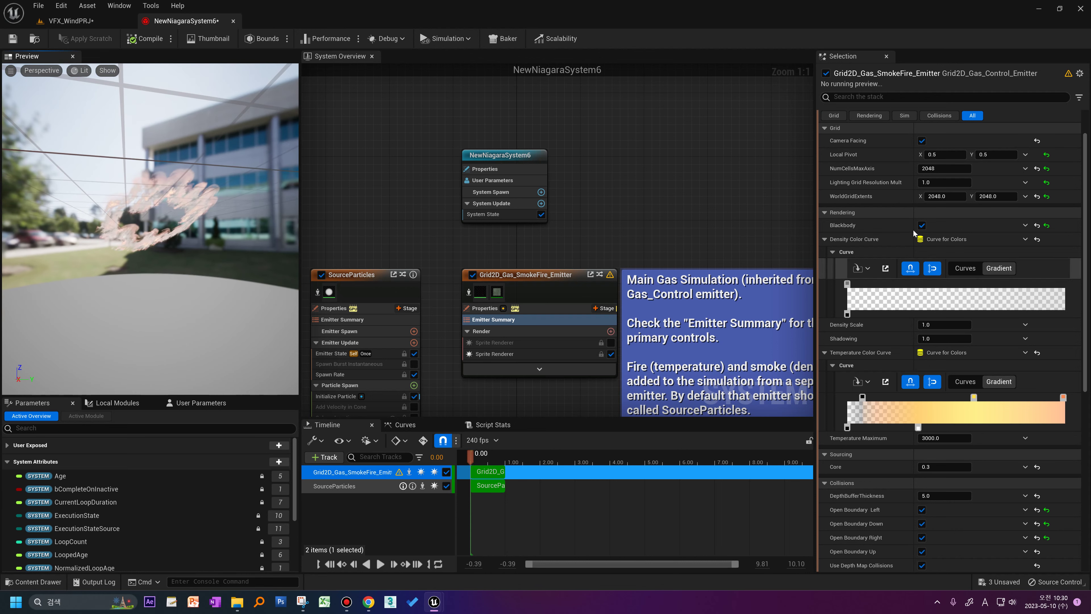
pyautogui.click(922, 225)
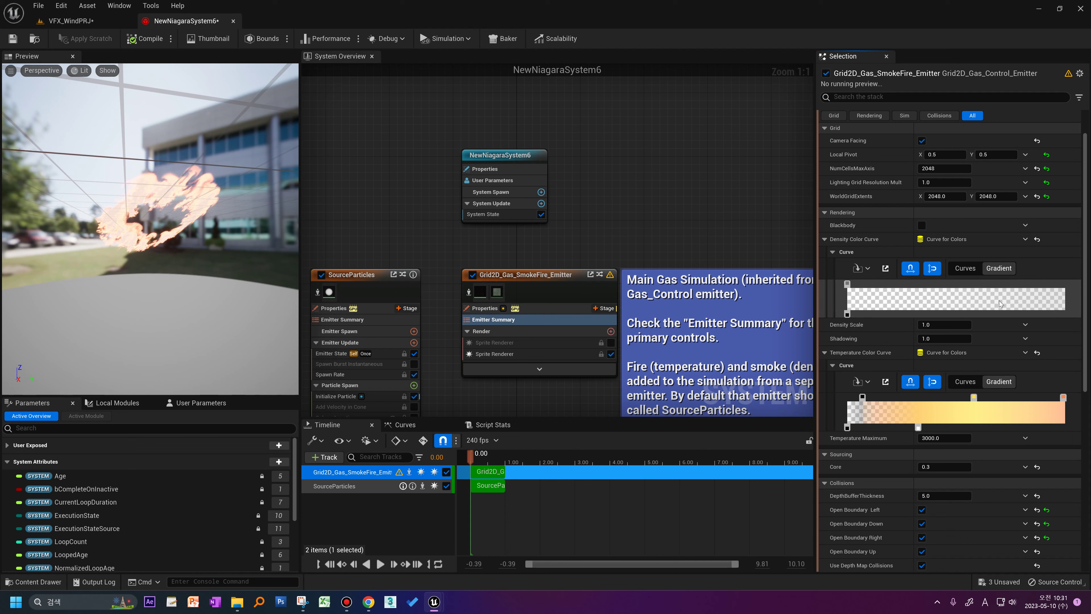
# Rework the Density Color Curve gradient stops and open the first stop's colour.
pyautogui.click(1064, 286)
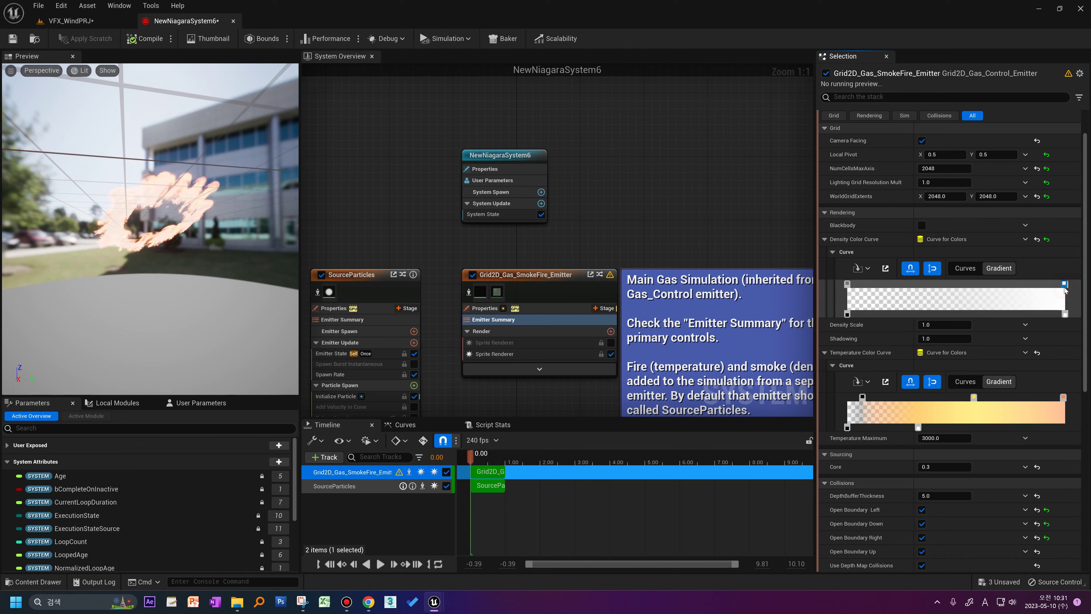
pyautogui.press('Delete')
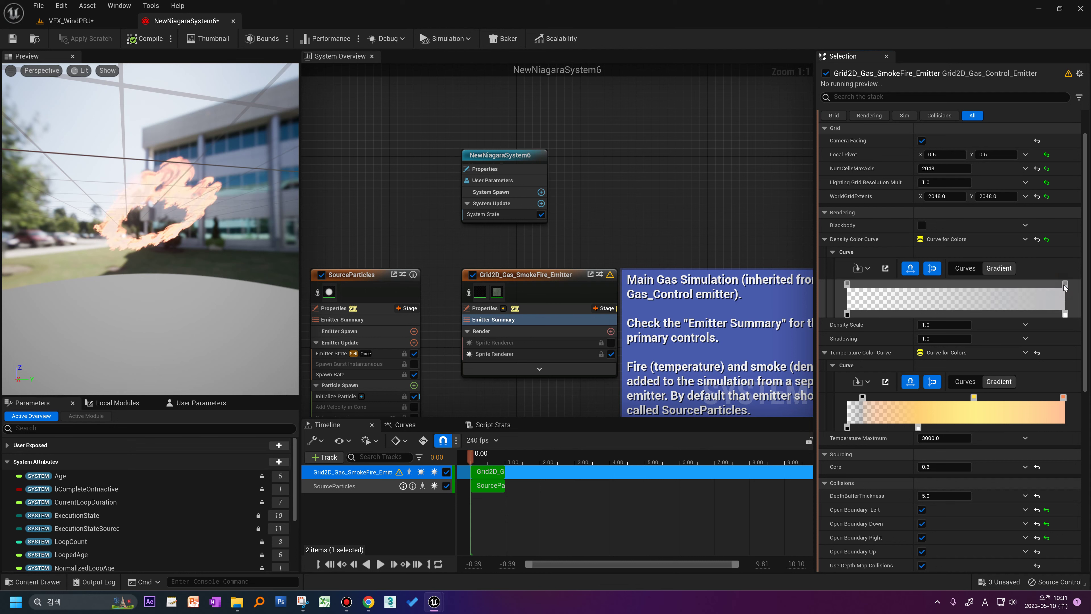
pyautogui.moveTo(143, 264)
pyautogui.mouseDown()
pyautogui.moveTo(131, 136)
pyautogui.moveTo(168, 139)
pyautogui.mouseUp()
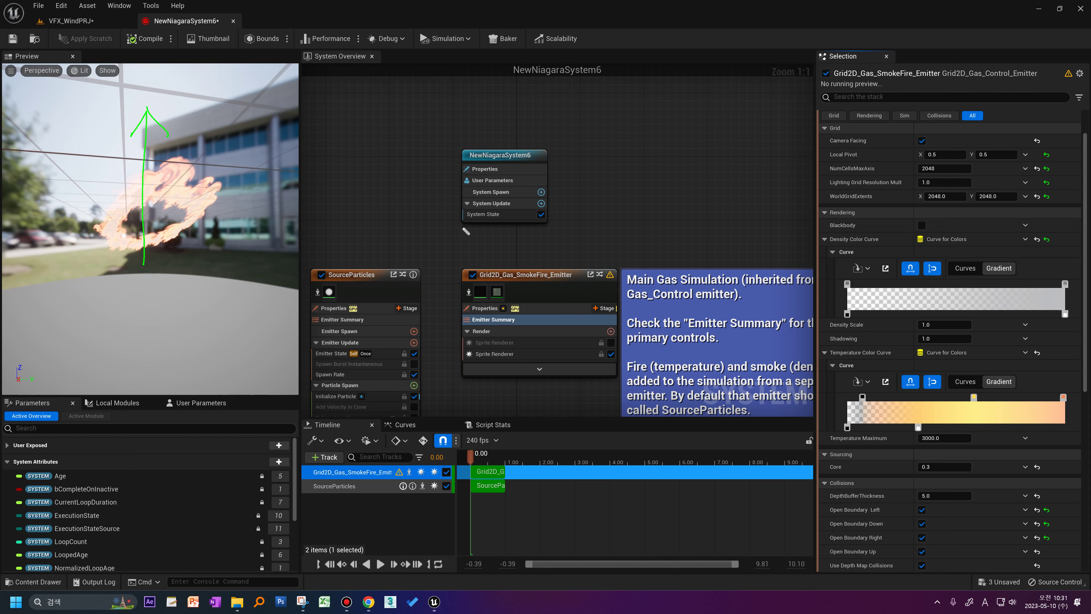
pyautogui.moveTo(1065, 269)
pyautogui.mouseDown()
pyautogui.moveTo(867, 266)
pyautogui.moveTo(883, 280)
pyautogui.mouseUp()
pyautogui.moveTo(128, 275); pyautogui.dragTo(115, 269)
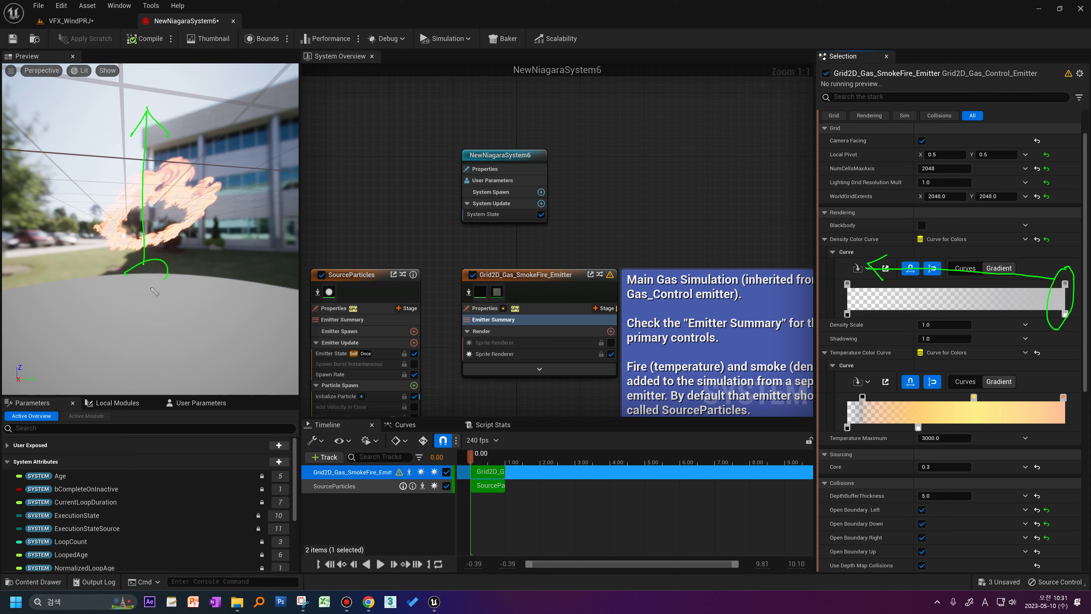
pyautogui.moveTo(1062, 384)
pyautogui.mouseDown()
pyautogui.moveTo(867, 378)
pyautogui.moveTo(889, 393)
pyautogui.mouseUp()
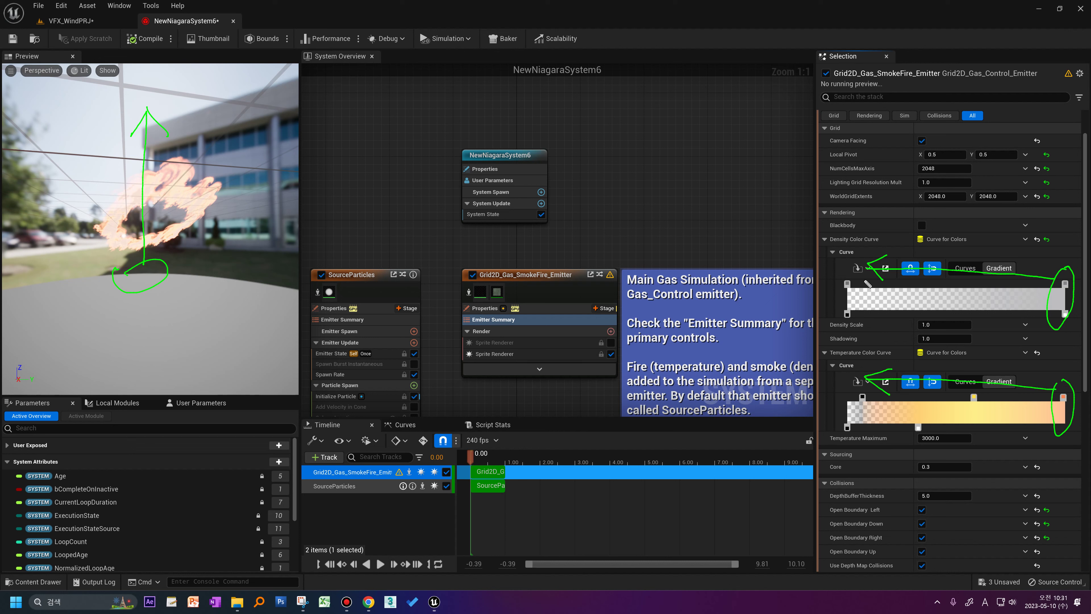
pyautogui.moveTo(849, 308); pyautogui.dragTo(850, 320)
pyautogui.moveTo(855, 439)
pyautogui.mouseDown()
pyautogui.moveTo(841, 432)
pyautogui.moveTo(853, 440)
pyautogui.mouseUp()
pyautogui.press('Escape')
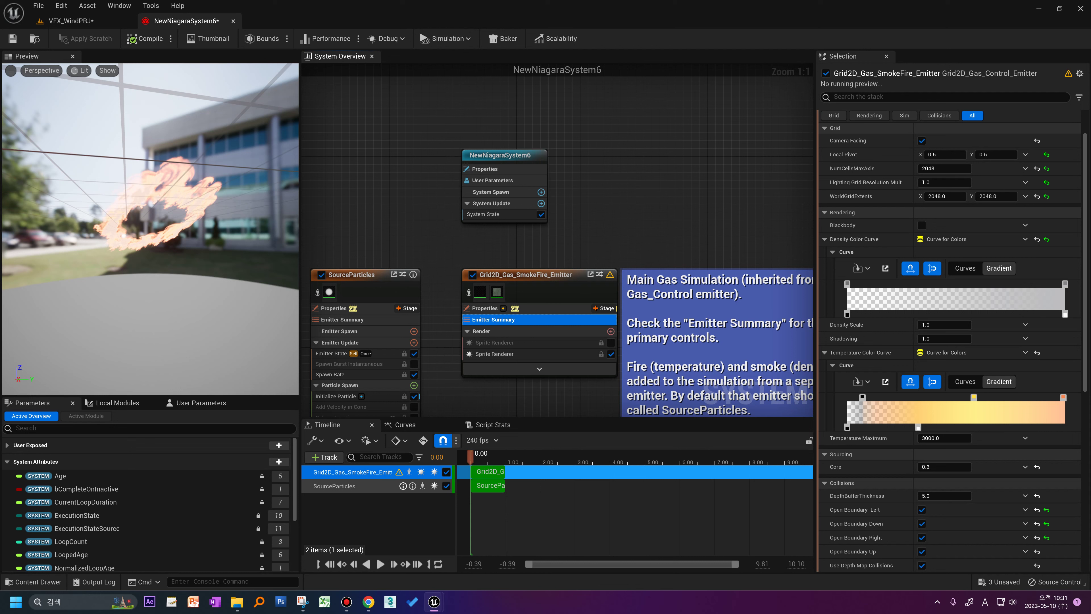
pyautogui.doubleClick(847, 287)
# Make the Density curve's first stop dark blue and shift it slightly right.
pyautogui.click(888, 437)
pyautogui.write('0')
pyautogui.click(888, 459)
pyautogui.write('0')
pyautogui.click(888, 481)
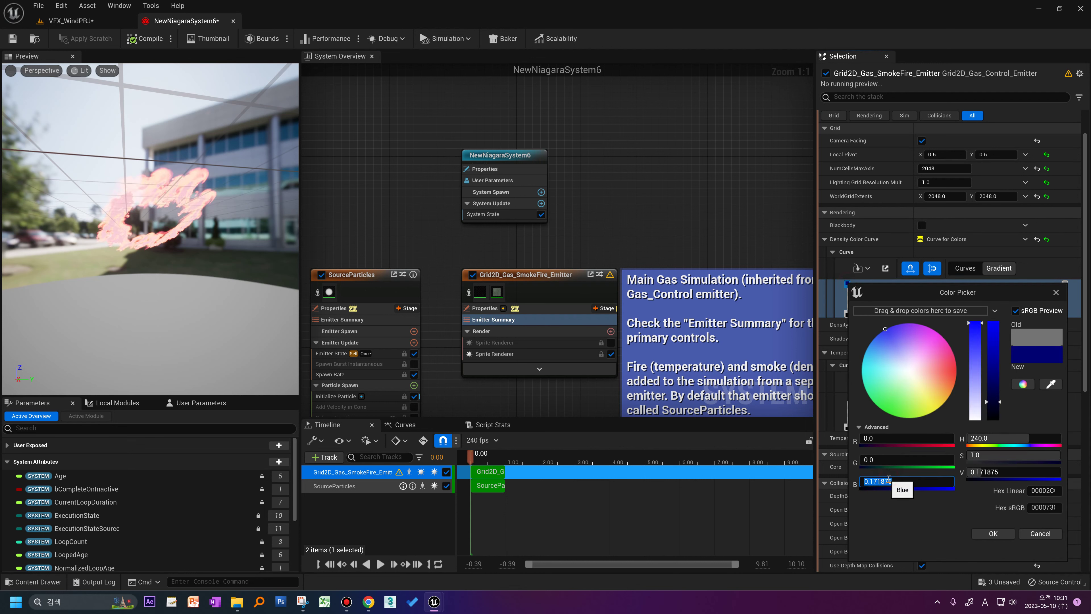
pyautogui.click(993, 534)
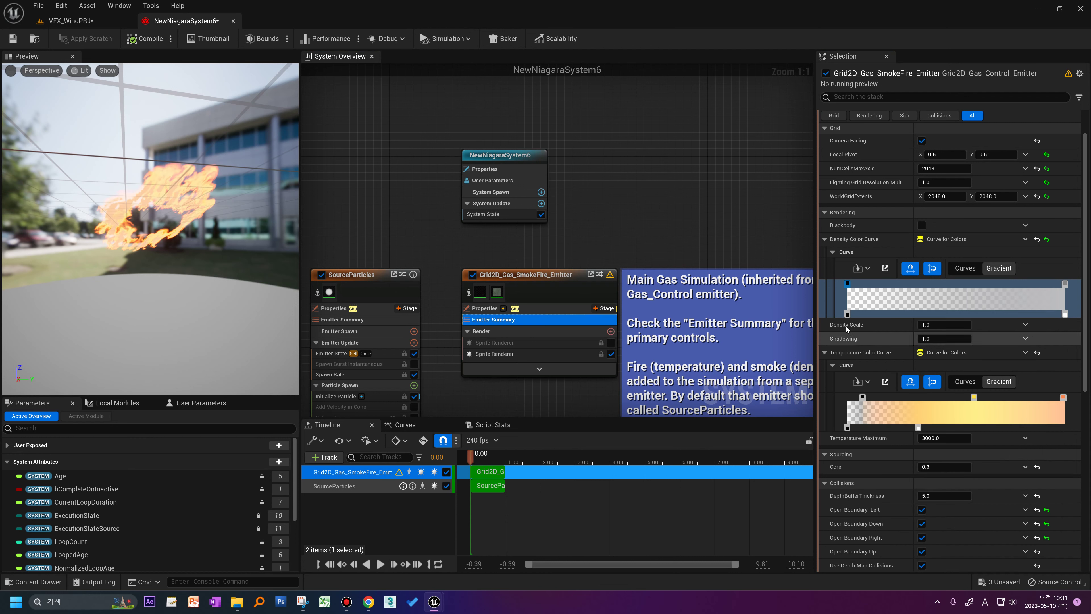
pyautogui.moveTo(847, 284); pyautogui.dragTo(862, 283)
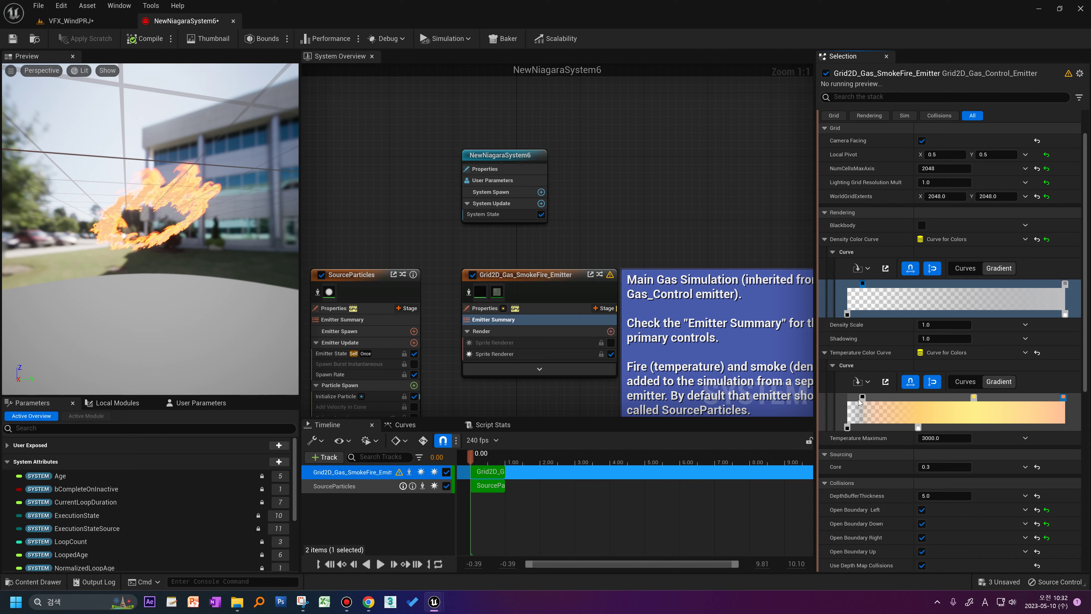
# Set the Temperature curve's last stop to yellow (R 5, G 1, B 0.1).
pyautogui.doubleClick(1064, 398)
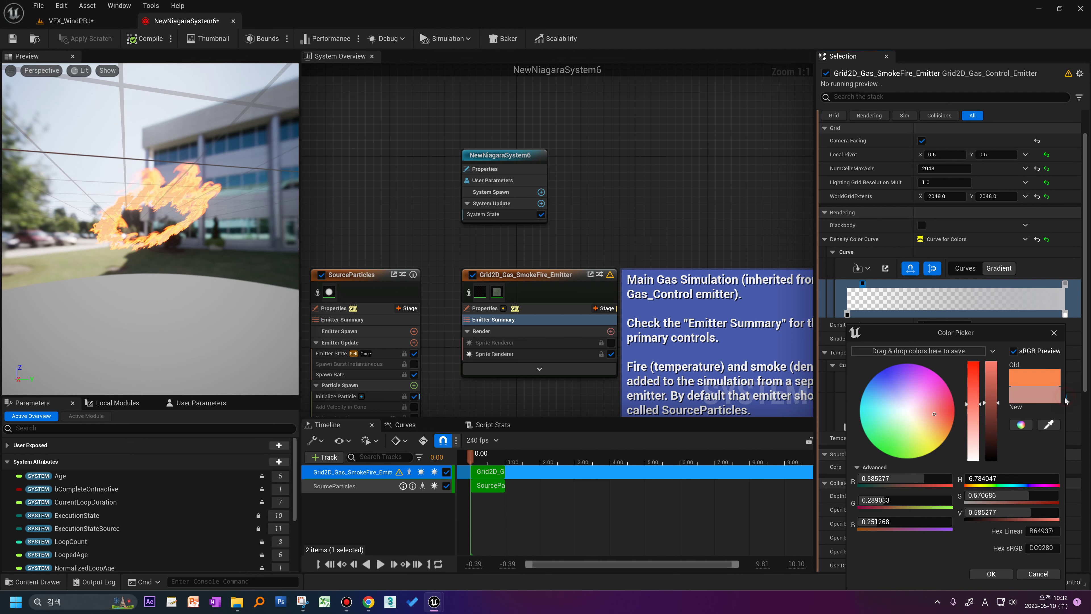
pyautogui.click(913, 478)
pyautogui.write('5')
pyautogui.press('Tab')
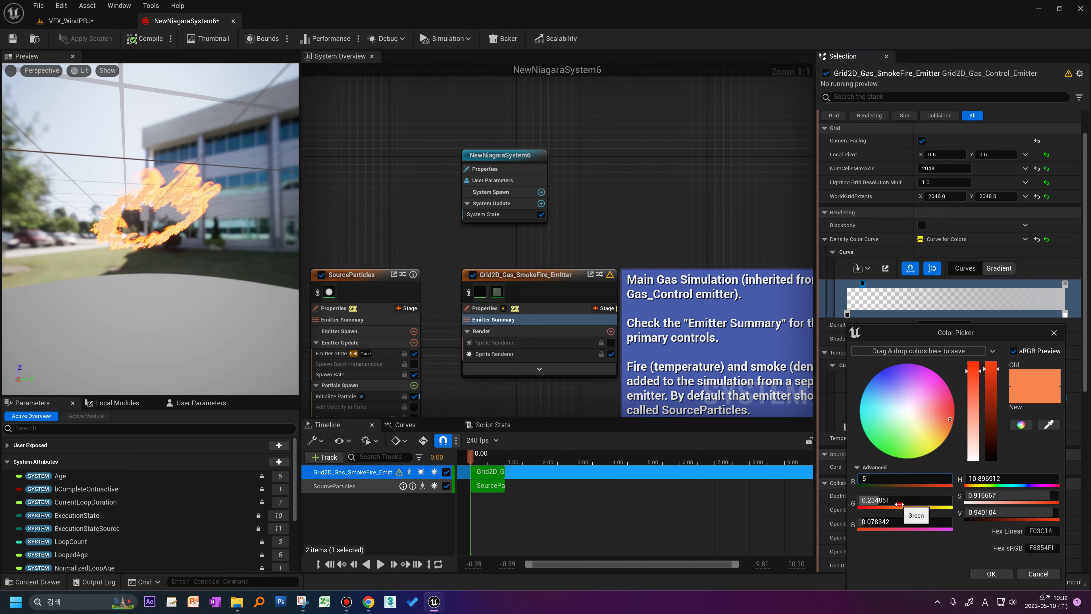
pyautogui.write('1')
pyautogui.press('Tab')
pyautogui.write('0.1')
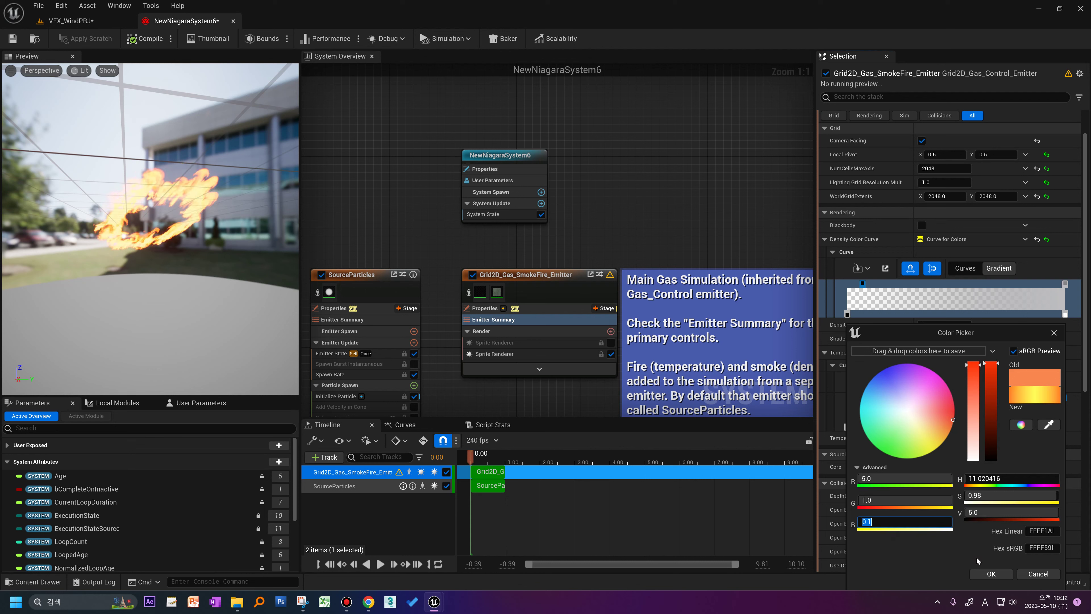
pyautogui.click(988, 574)
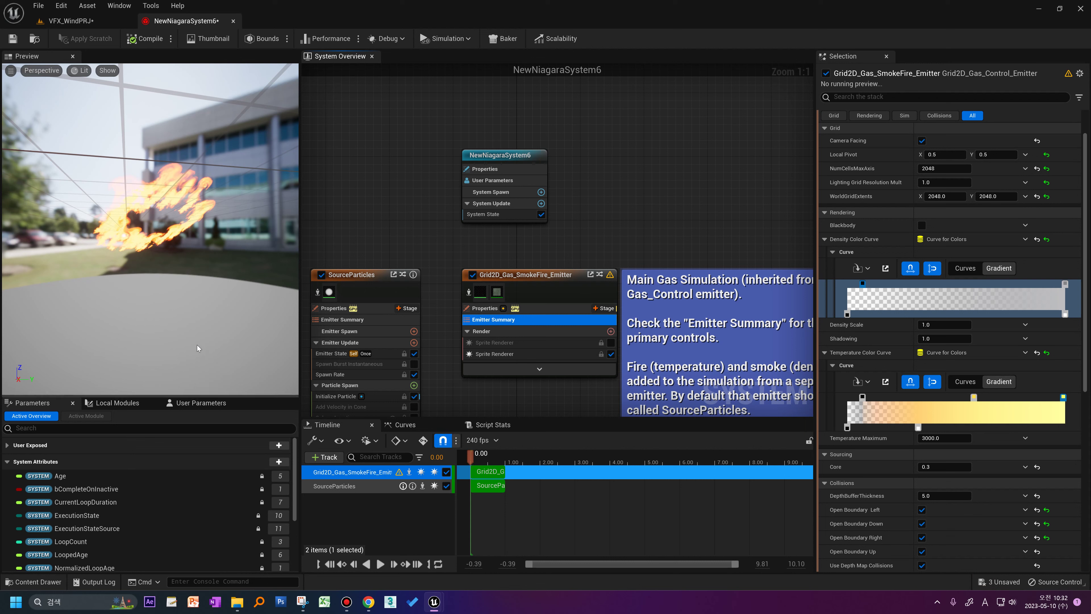
pyautogui.moveTo(166, 254); pyautogui.dragTo(142, 326)
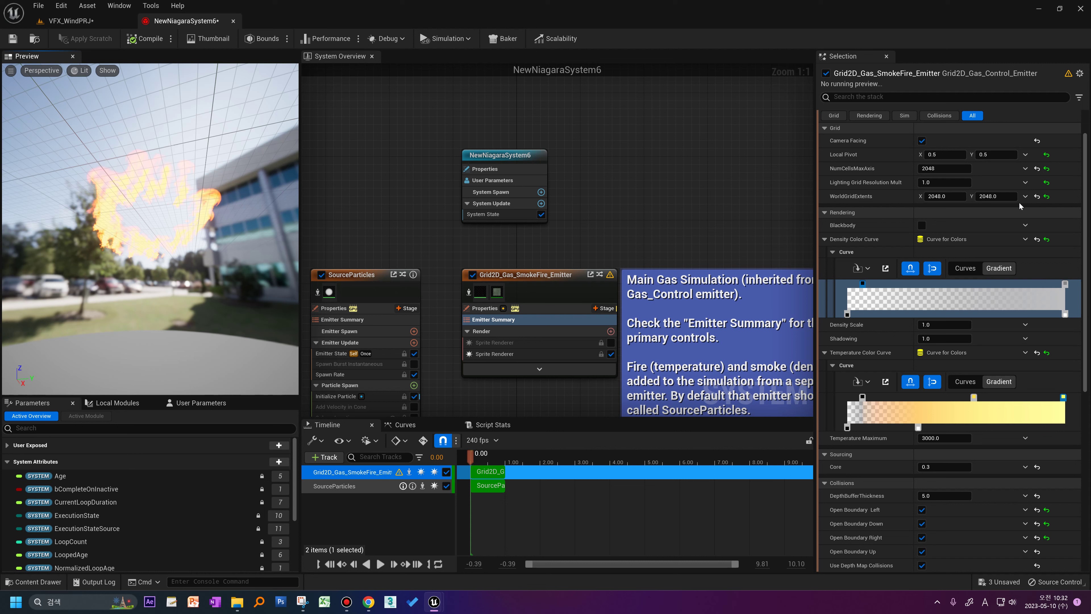
# Colour another Temperature gradient stop bright orange (R 8.0, G 0.75, B 0.05).
pyautogui.doubleClick(1033, 404)
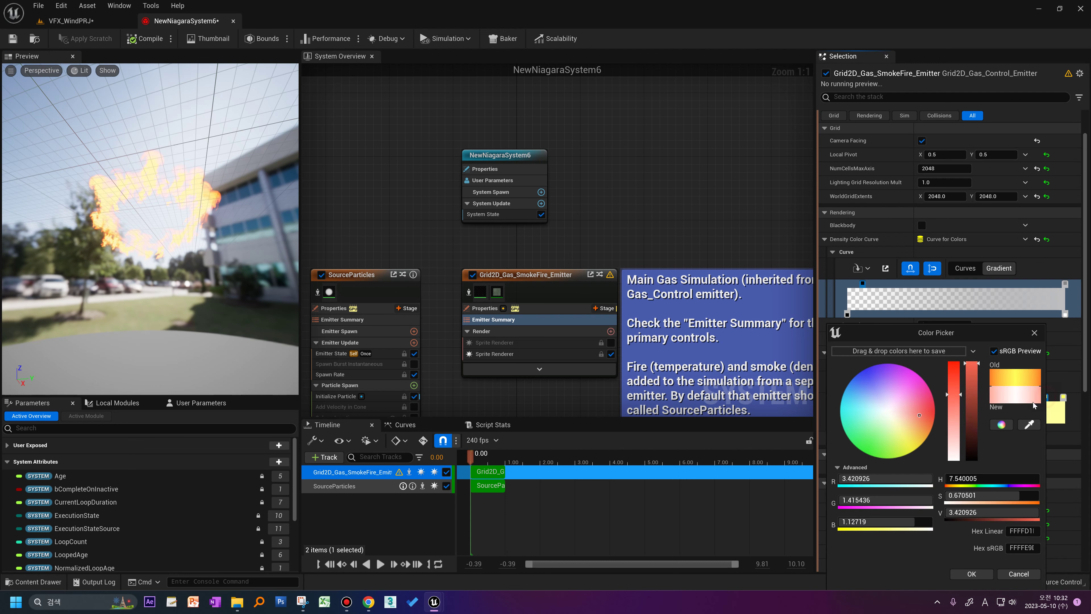
pyautogui.click(872, 478)
pyautogui.write('8')
pyautogui.click(871, 500)
pyautogui.write('.0')
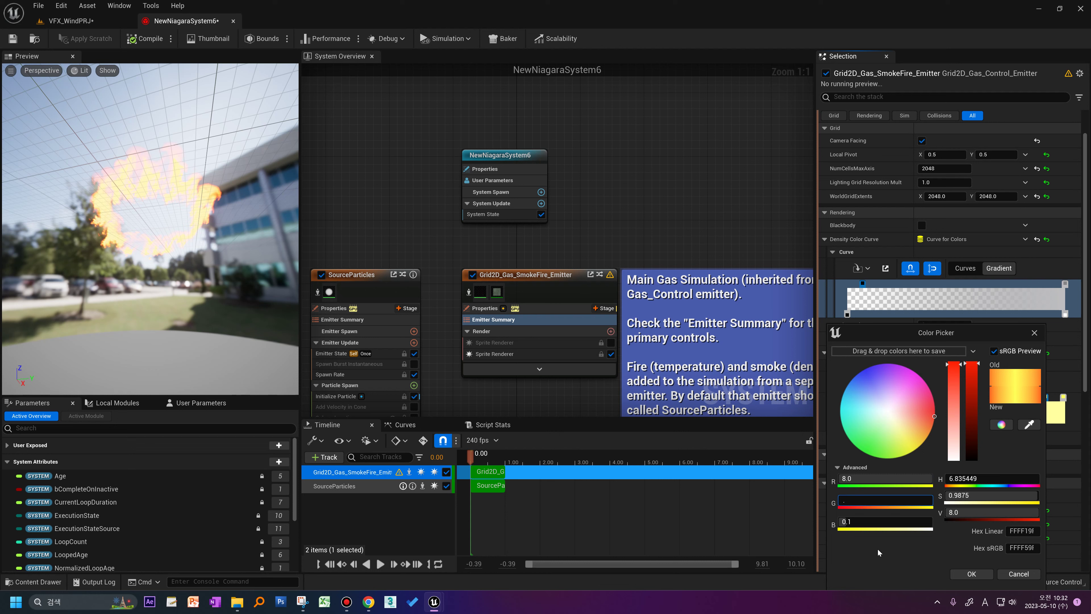
pyautogui.write('5')
pyautogui.click(872, 521)
pyautogui.write('.05')
pyautogui.press('Return')
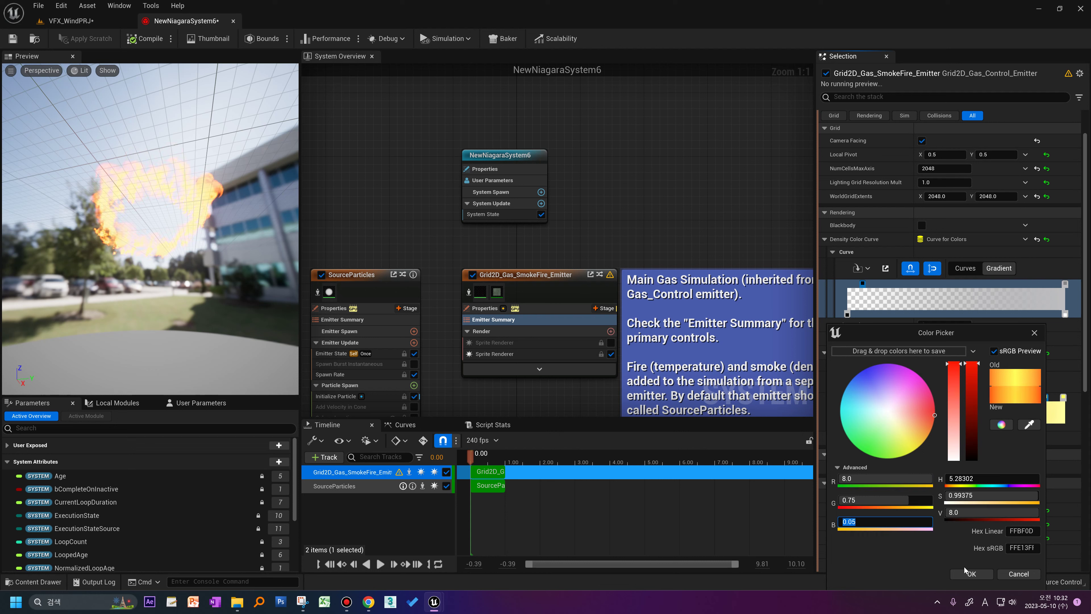
pyautogui.click(969, 574)
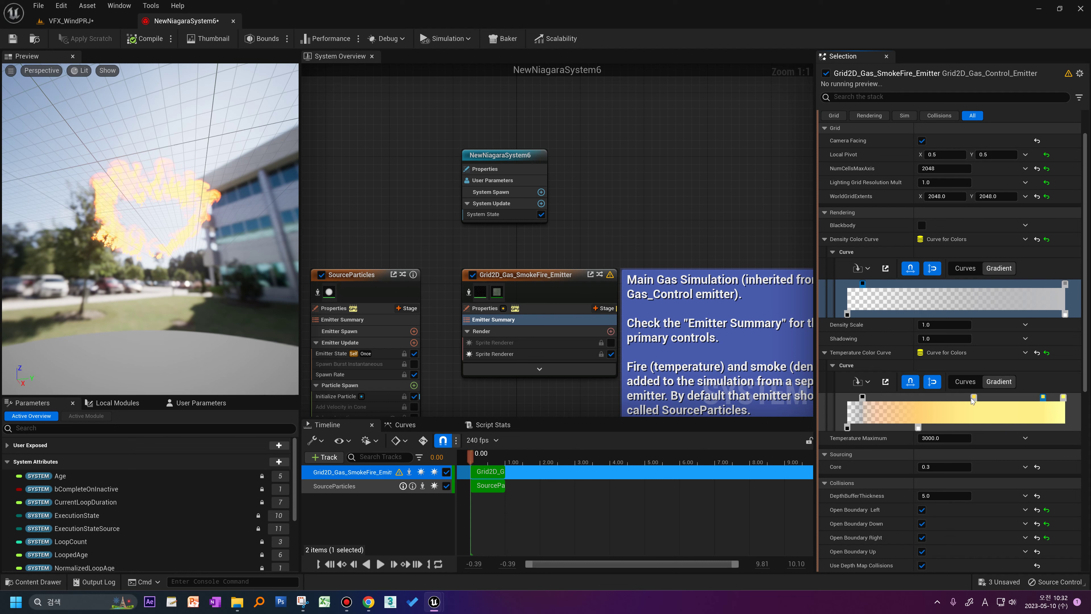
# Move a Temperature stop near the left end and colour it dark red (R 0.1, G 0, B 0).
pyautogui.moveTo(974, 397); pyautogui.dragTo(892, 397)
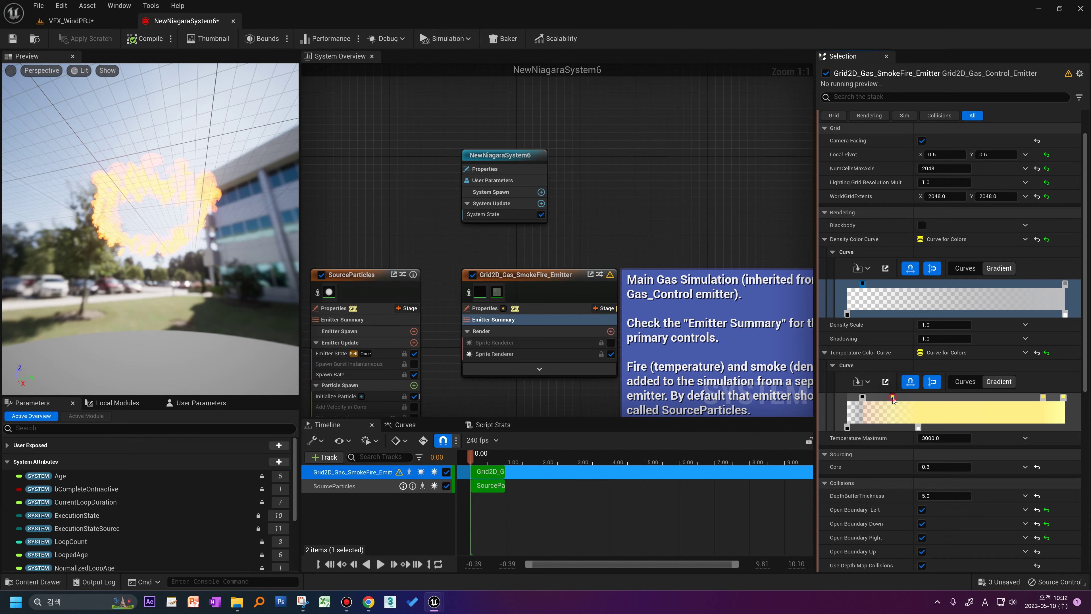
pyautogui.doubleClick(892, 397)
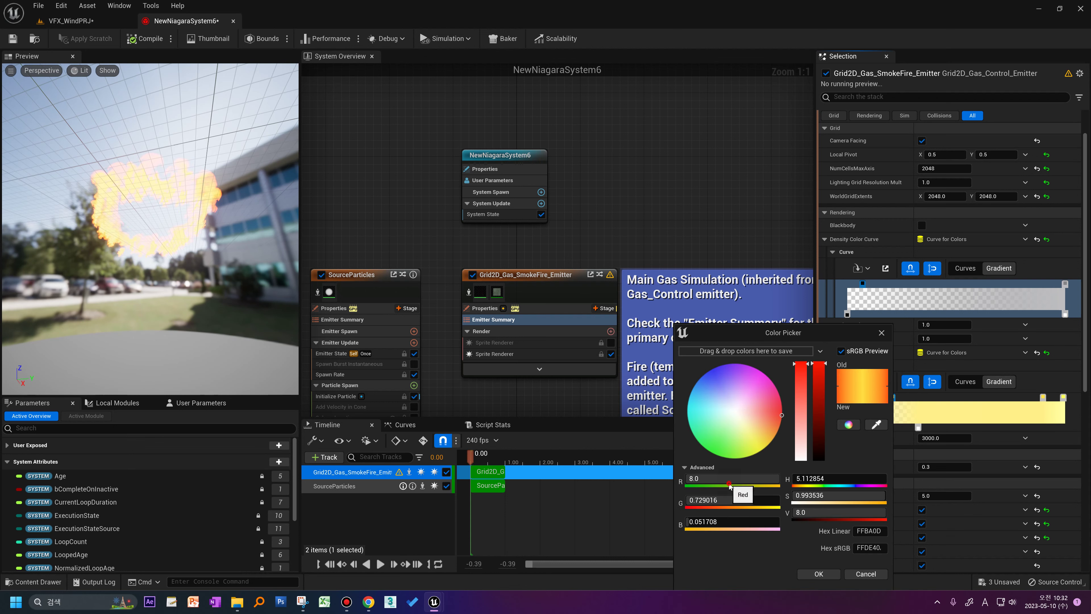
pyautogui.click(713, 479)
pyautogui.write('0.1')
pyautogui.press('Tab')
pyautogui.write('0')
pyautogui.press('Tab')
pyautogui.write('0')
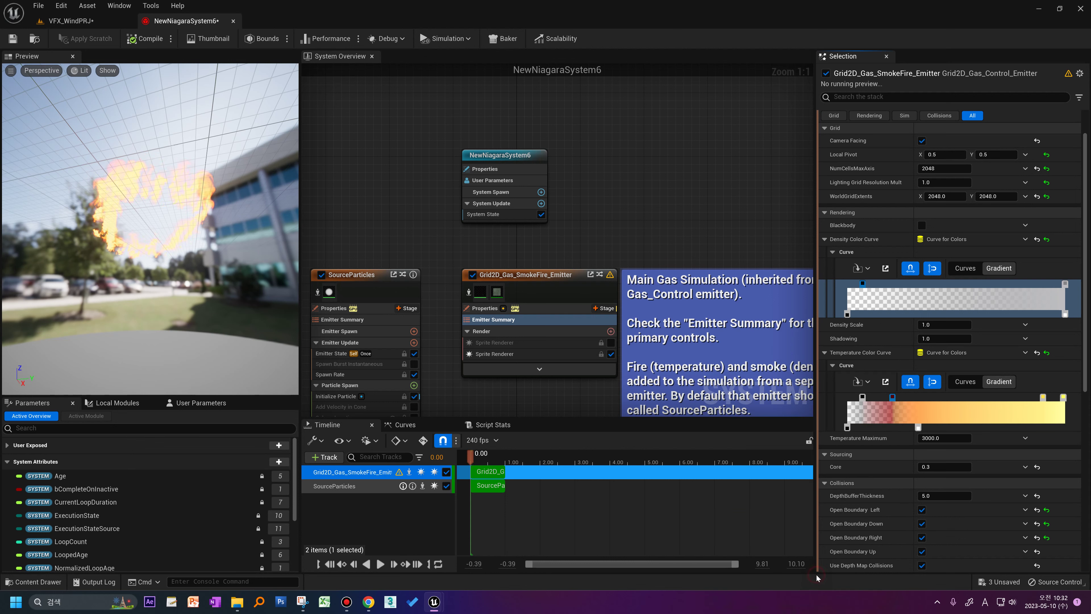
pyautogui.click(817, 575)
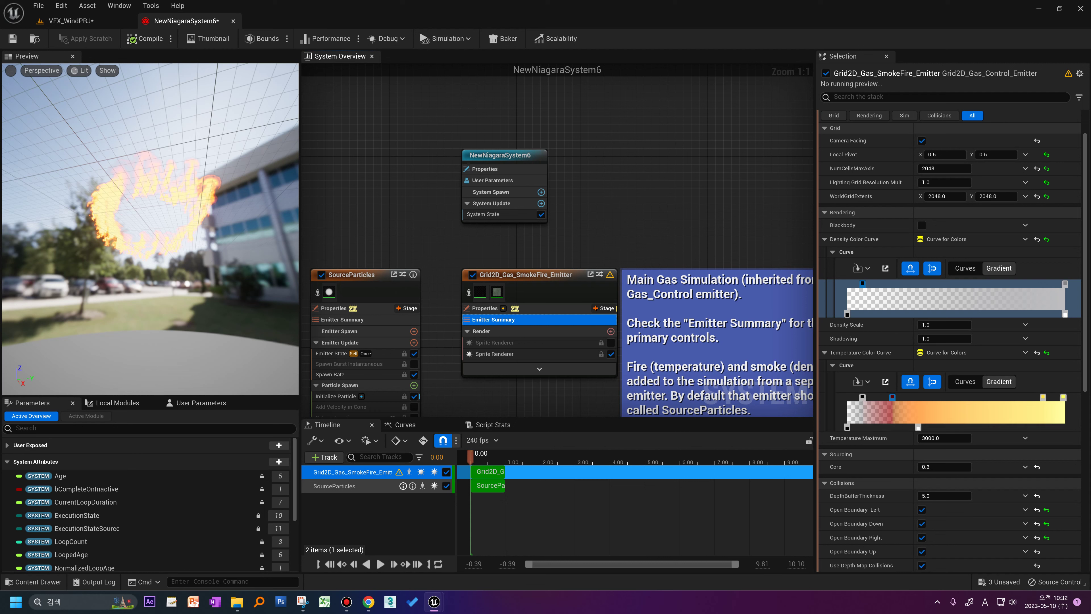
pyautogui.moveTo(863, 398); pyautogui.dragTo(852, 397)
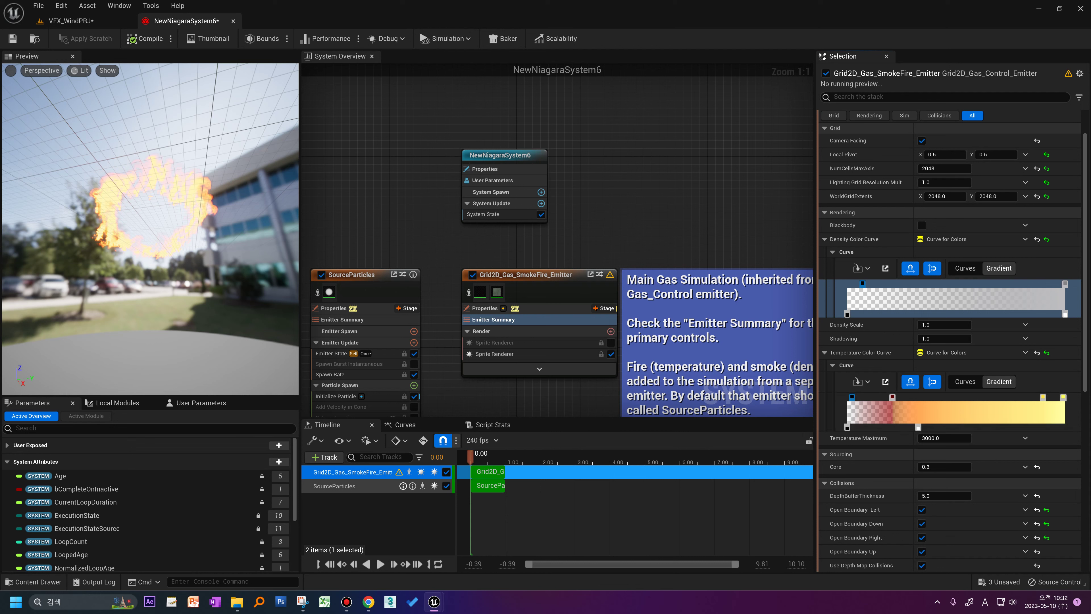
pyautogui.click(1065, 315)
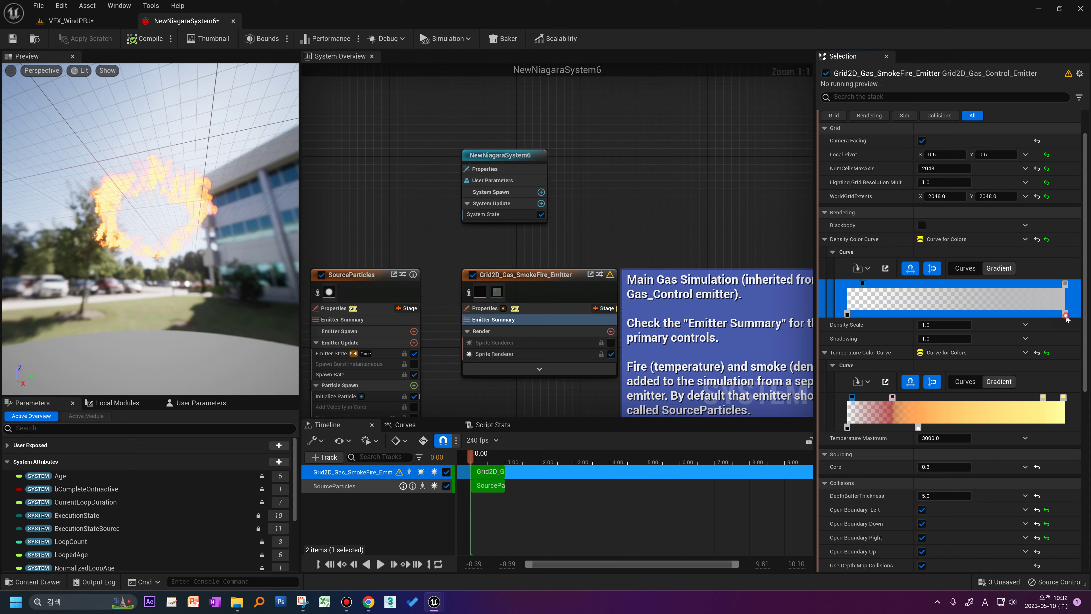
pyautogui.click(918, 429)
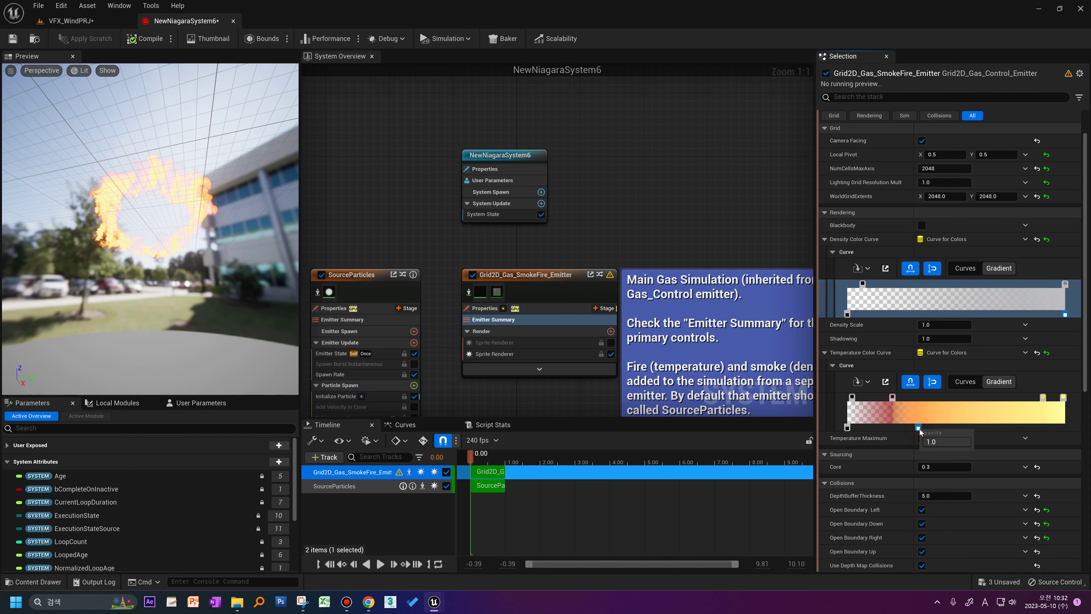
pyautogui.click(853, 325)
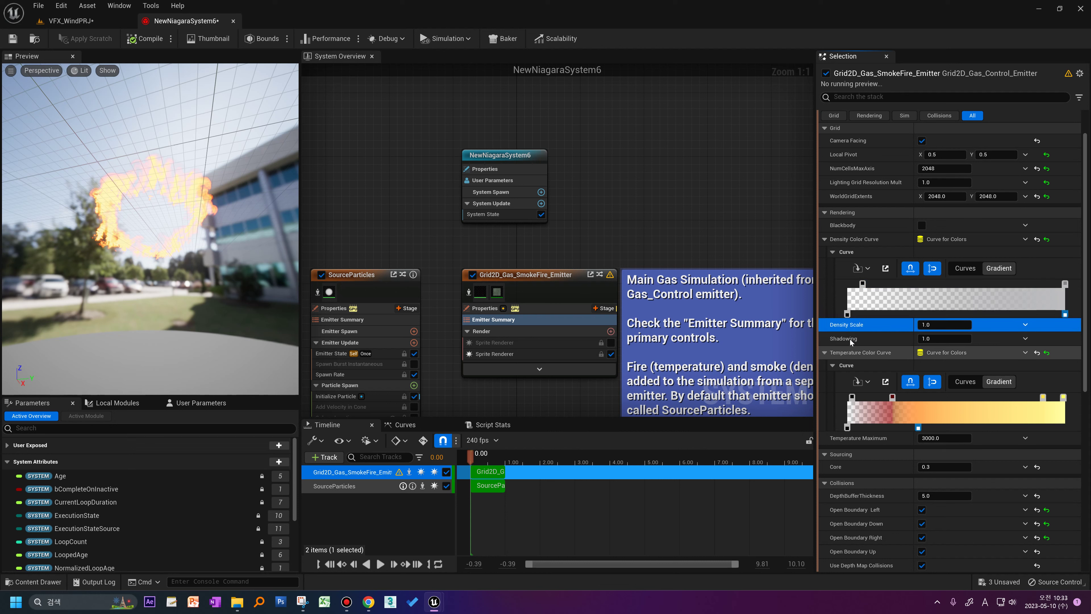
pyautogui.click(929, 339)
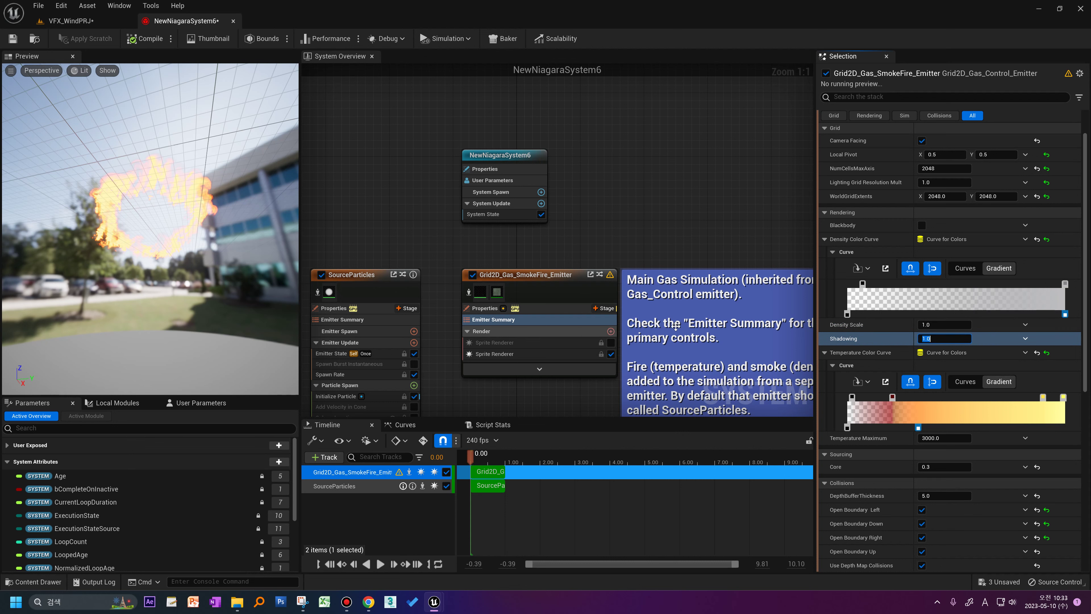
pyautogui.moveTo(129, 172)
pyautogui.mouseDown()
pyautogui.moveTo(107, 137)
pyautogui.moveTo(149, 231)
pyautogui.mouseUp()
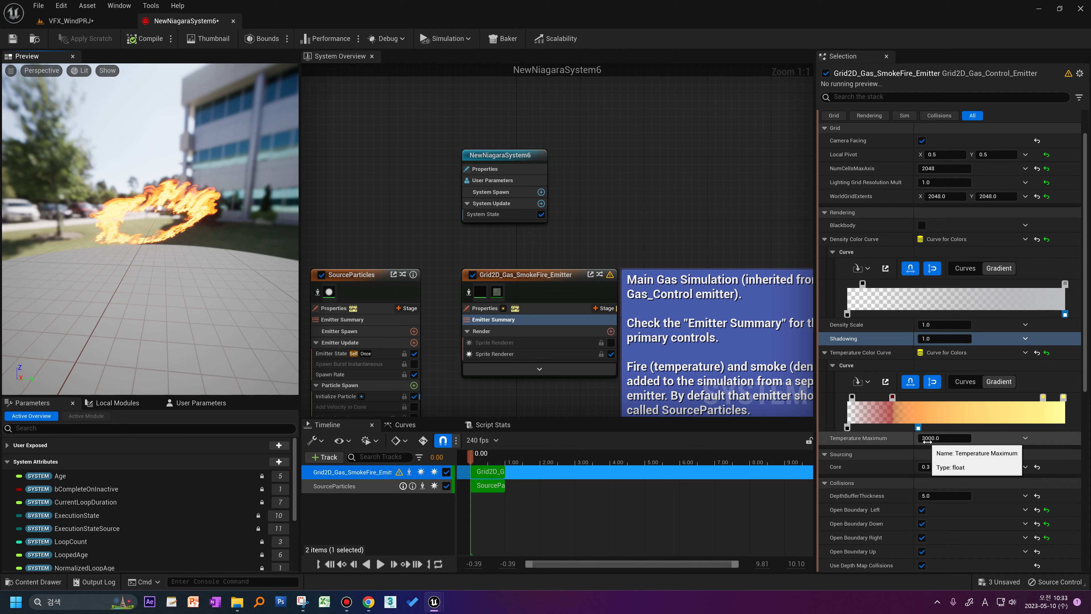
# Try Temperature Maximum values of 1000, 10 and 5000 while watching the preview fire.
pyautogui.click(943, 438)
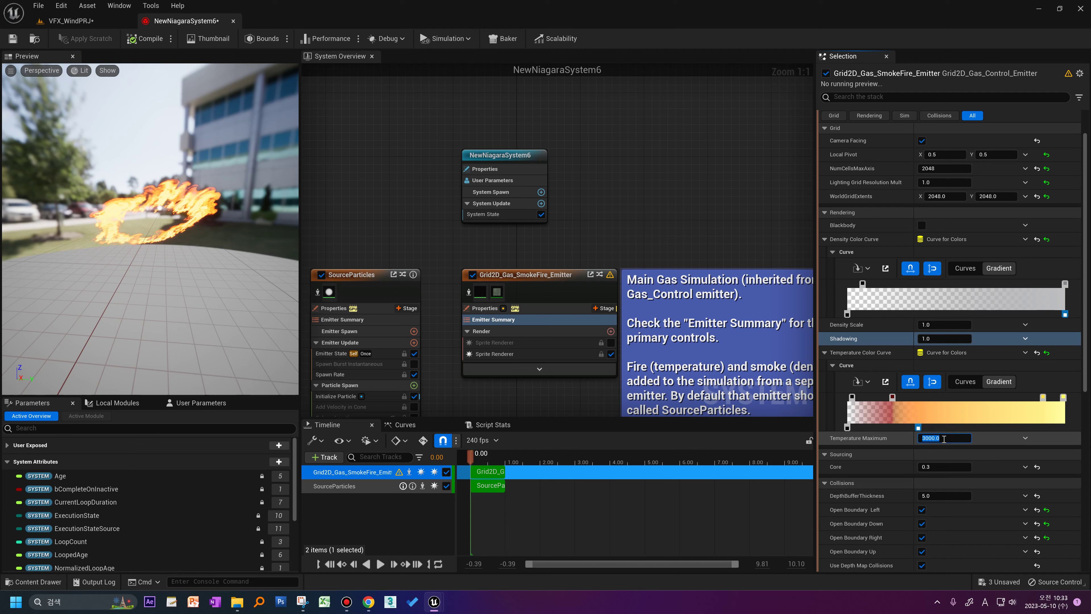
pyautogui.write('5000')
pyautogui.moveTo(924, 438); pyautogui.dragTo(917, 447)
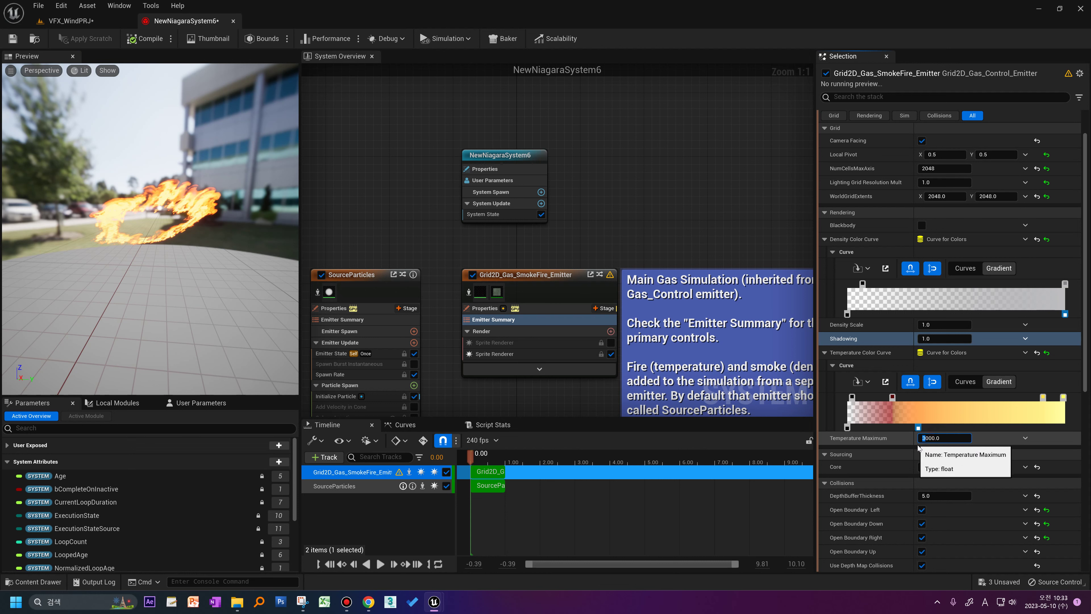
pyautogui.press('Return')
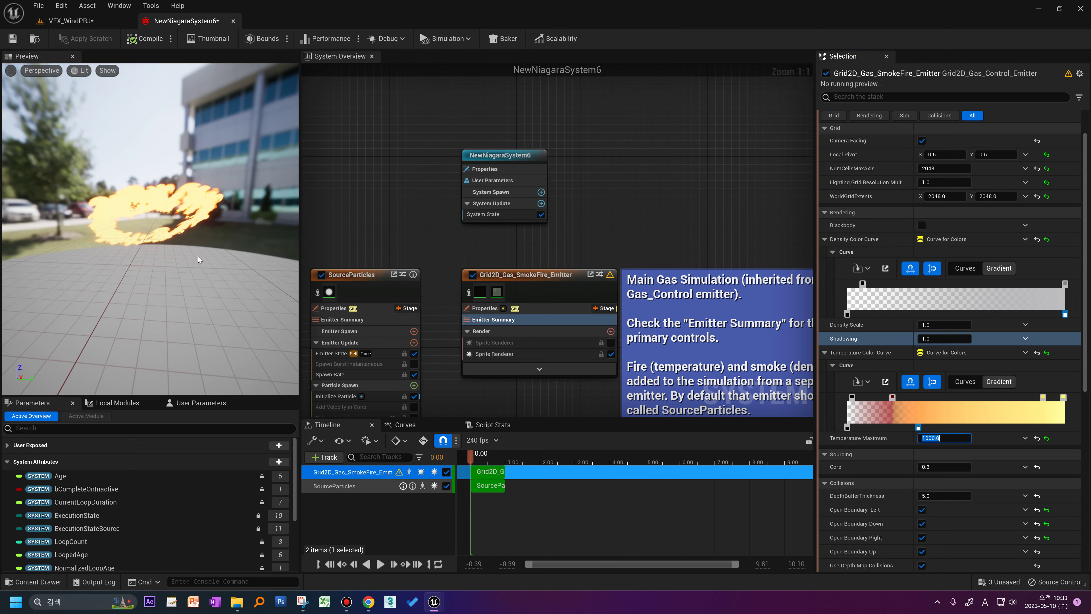
pyautogui.moveTo(95, 233); pyautogui.dragTo(95, 232)
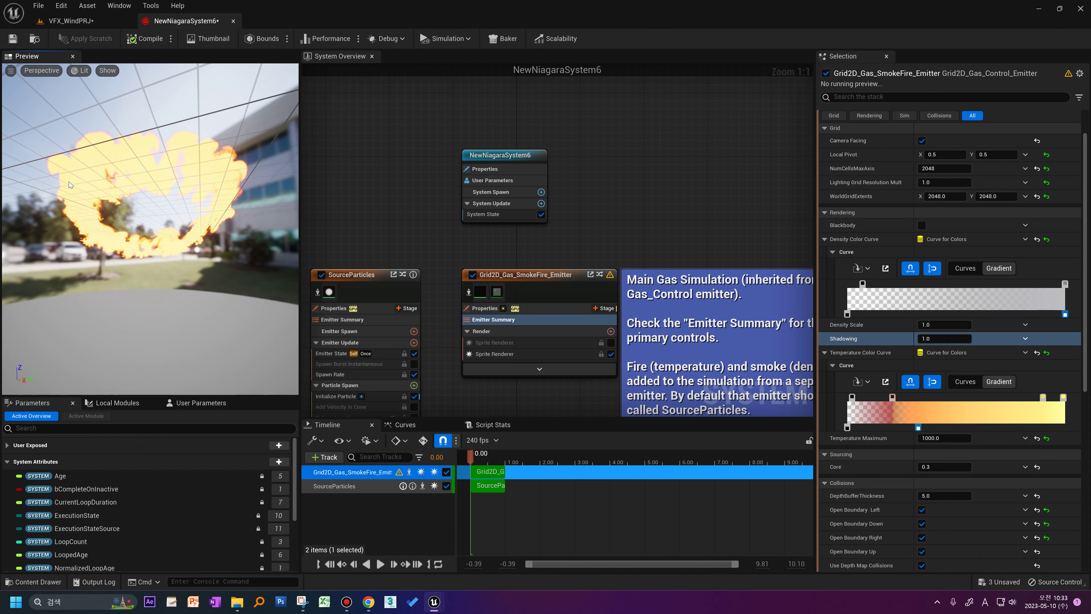
pyautogui.click(944, 439)
pyautogui.write('10')
pyautogui.press('Return')
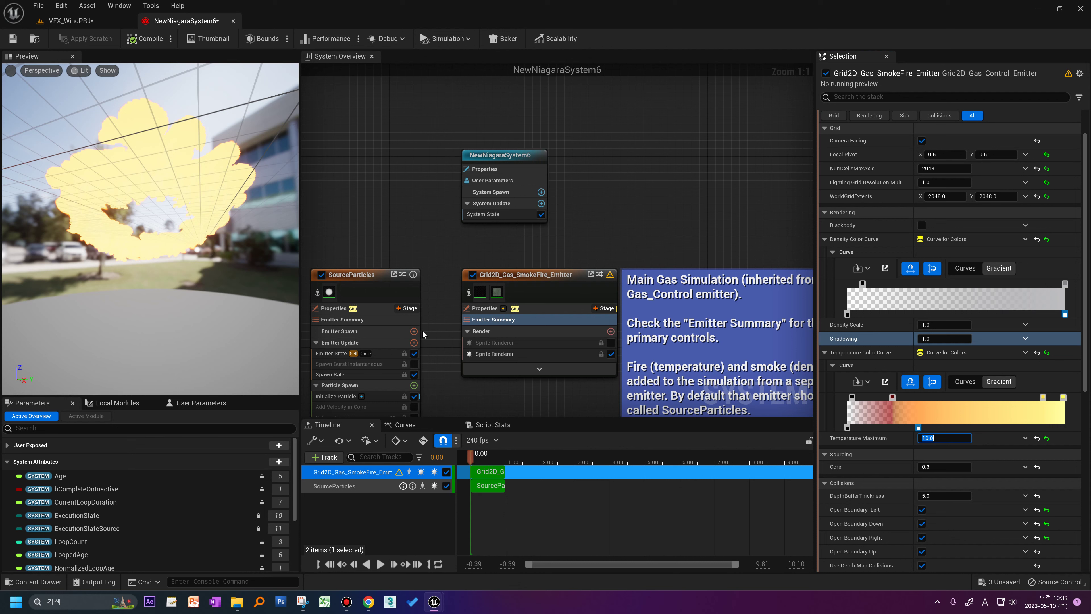
pyautogui.write('5000')
pyautogui.press('Return')
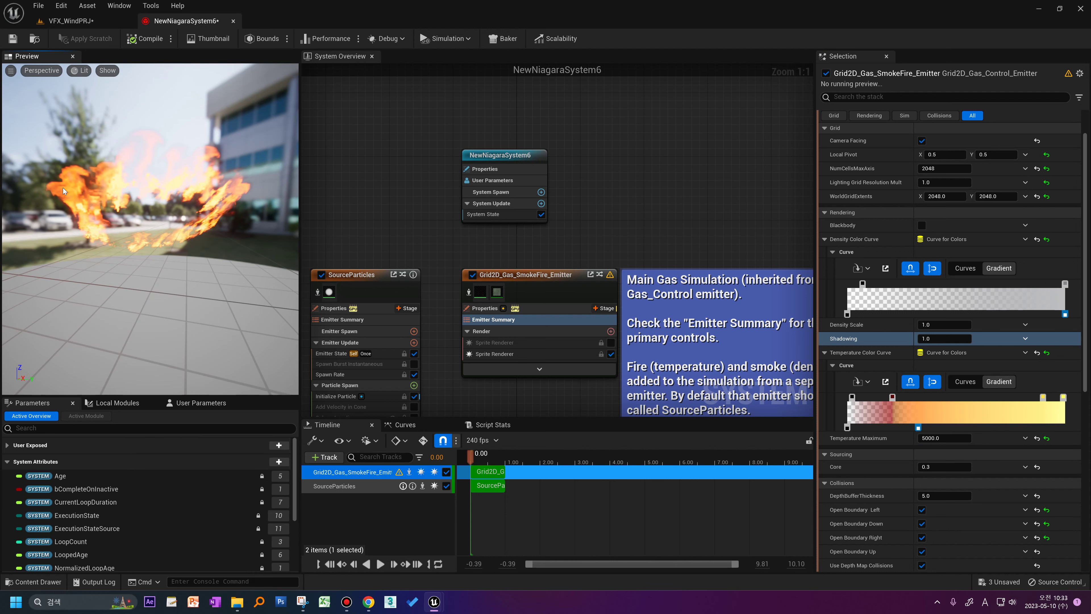
# Settle Temperature Maximum at 4000 and view the flame from below.
pyautogui.click(945, 438)
pyautogui.write('40')
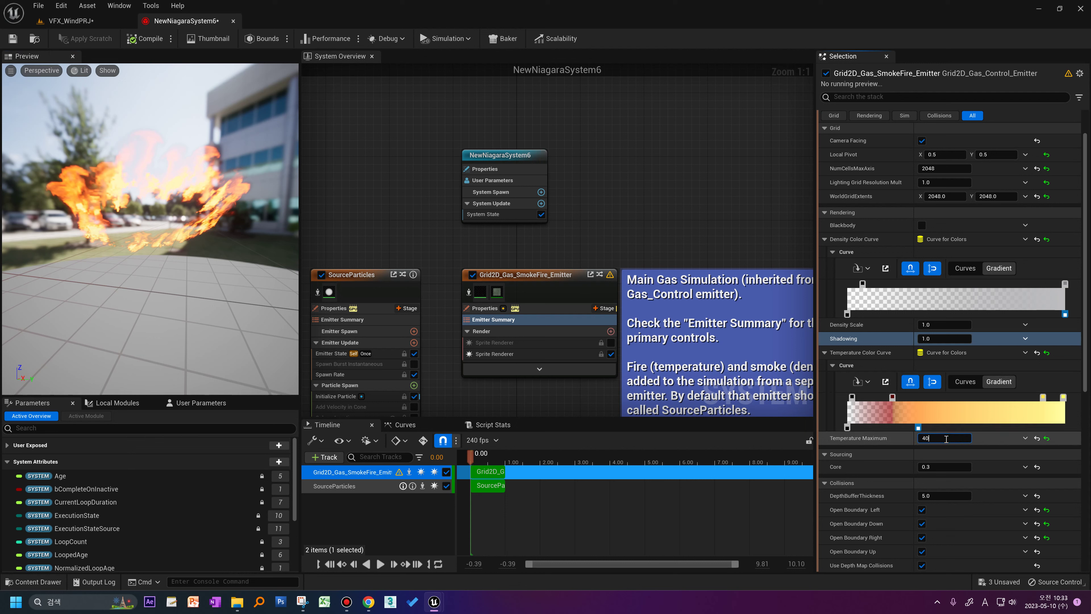
pyautogui.write('00')
pyautogui.press('Return')
pyautogui.moveTo(129, 194)
pyautogui.mouseDown()
pyautogui.moveTo(102, 246)
pyautogui.moveTo(79, 202)
pyautogui.mouseUp()
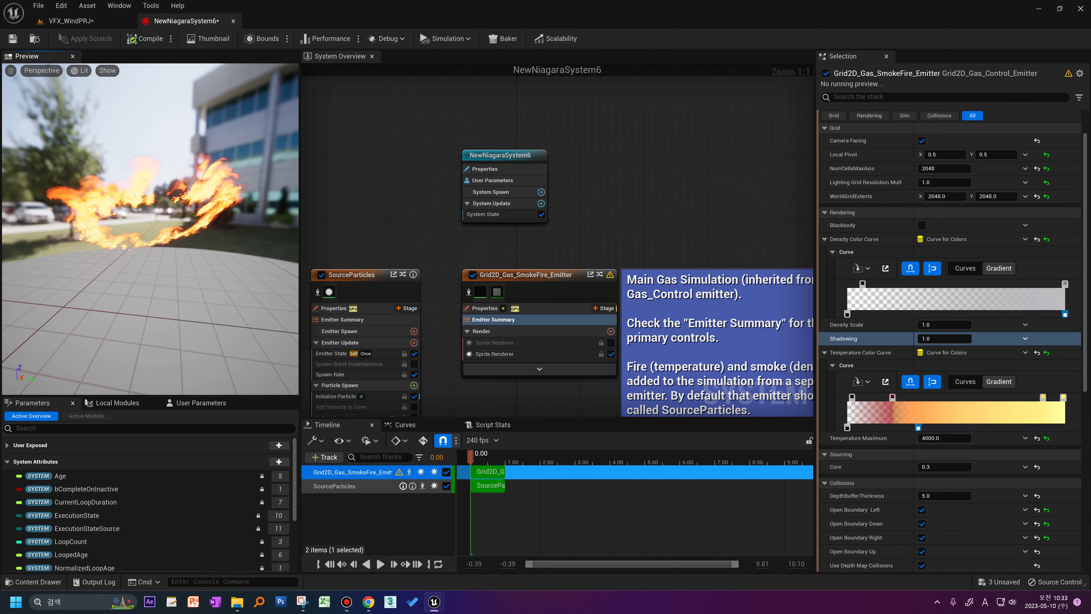
pyautogui.scroll(-1, 1015, 360)
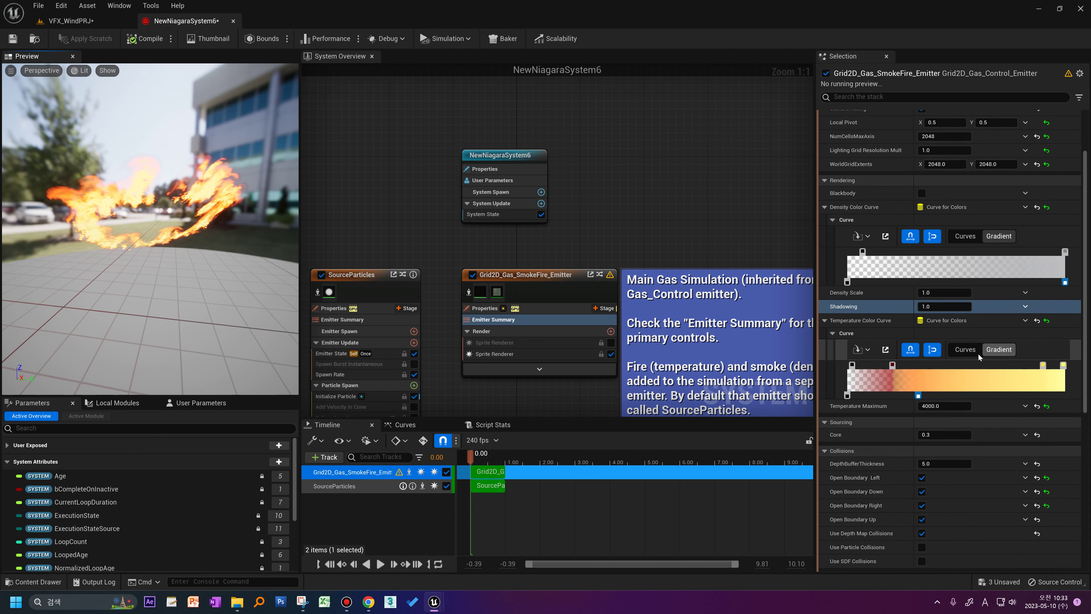
pyautogui.scroll(2, 978, 353)
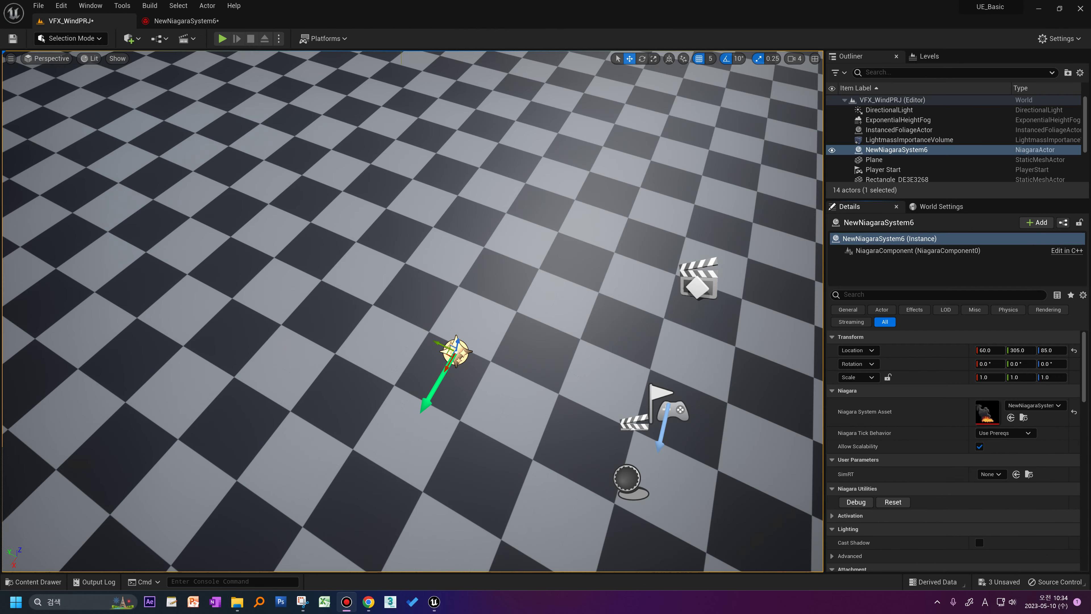
# Replay the fire effect in the level three times with Niagara Utilities Reset.
pyautogui.click(892, 501)
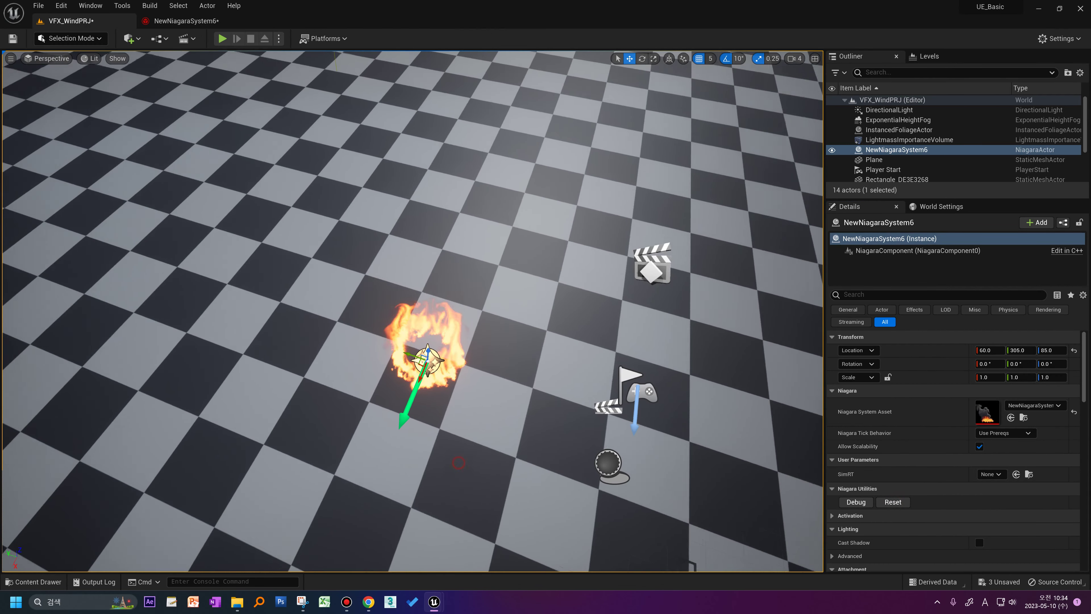
pyautogui.click(892, 502)
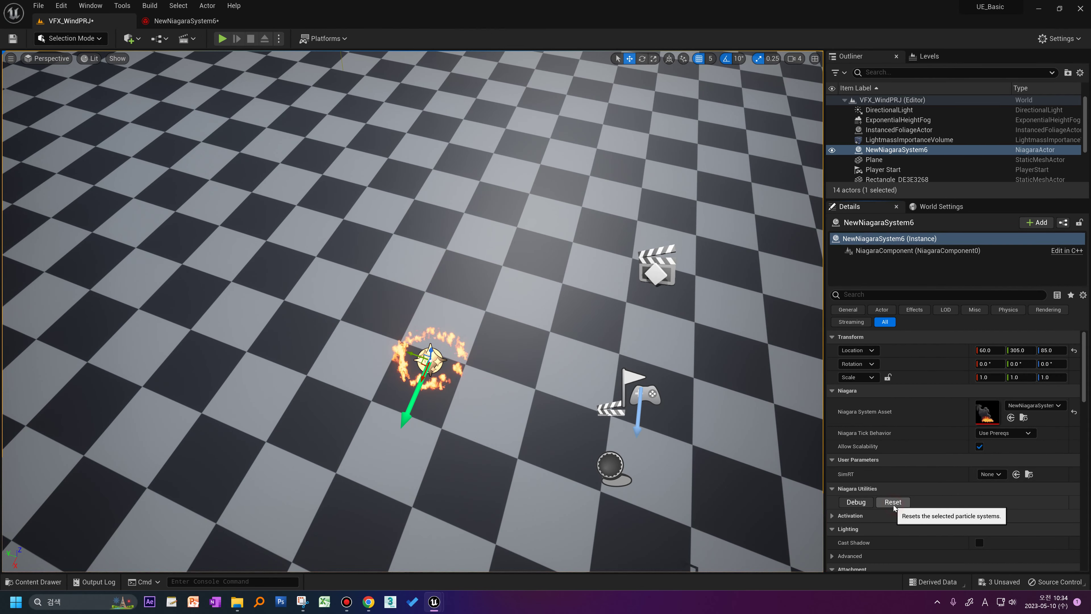
pyautogui.click(893, 502)
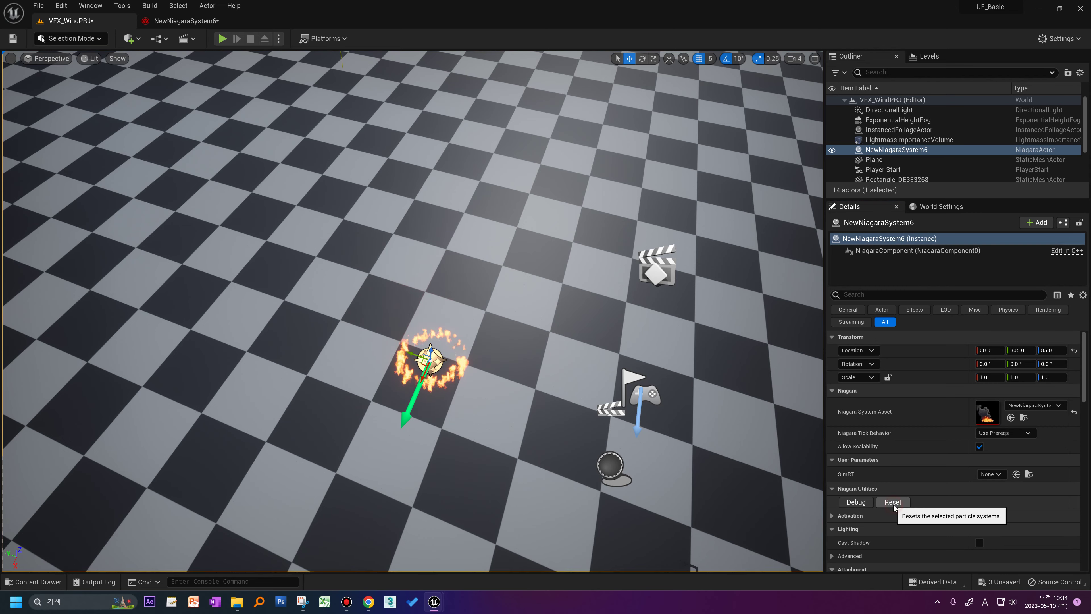
pyautogui.scroll(-5, 536, 377)
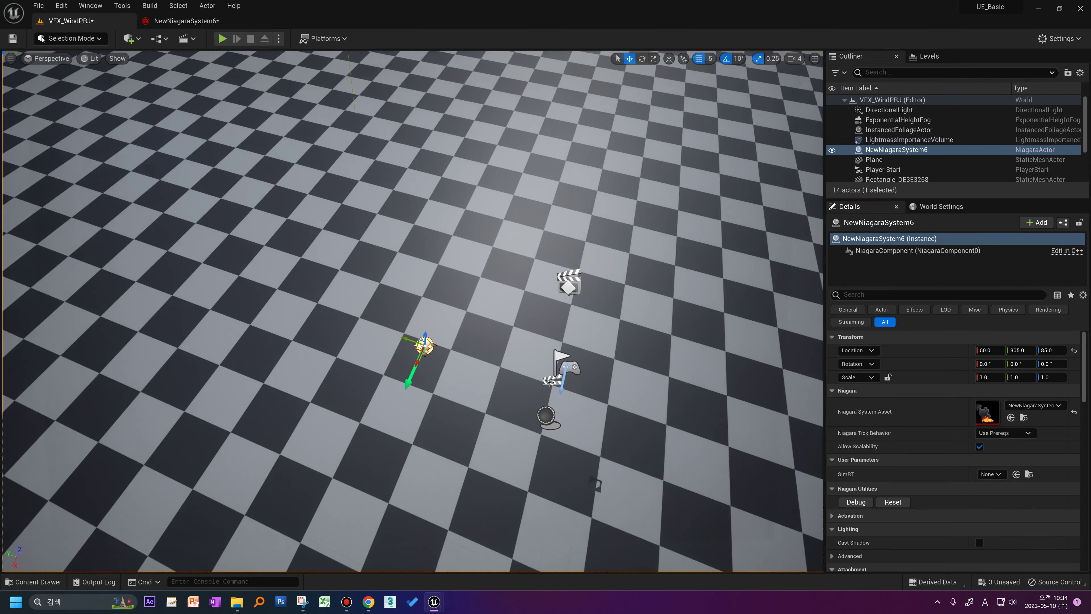
pyautogui.scroll(-3, 536, 378)
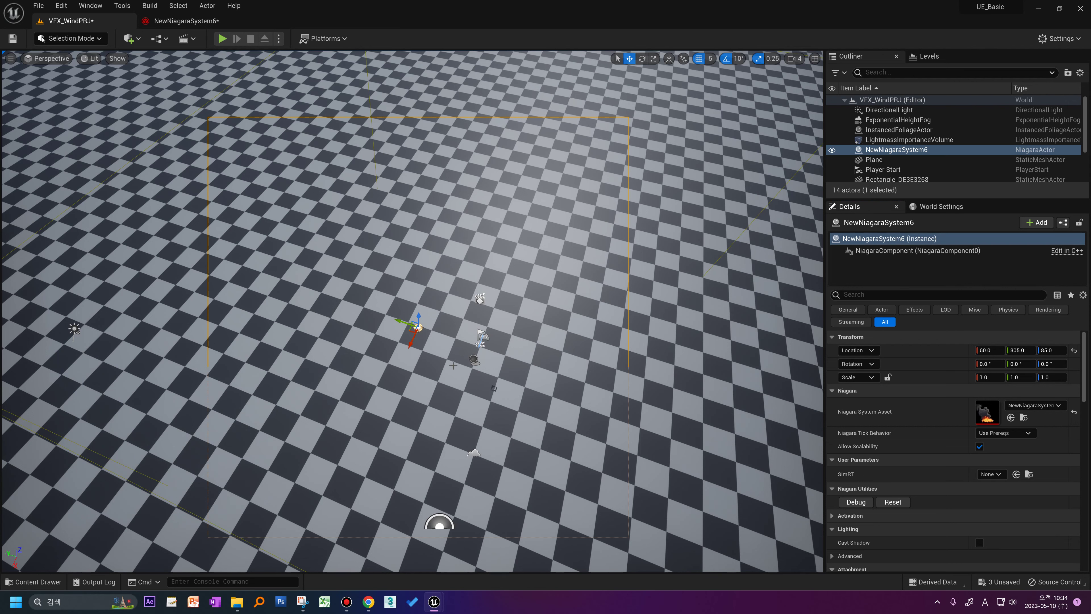
pyautogui.scroll(2, 456, 362)
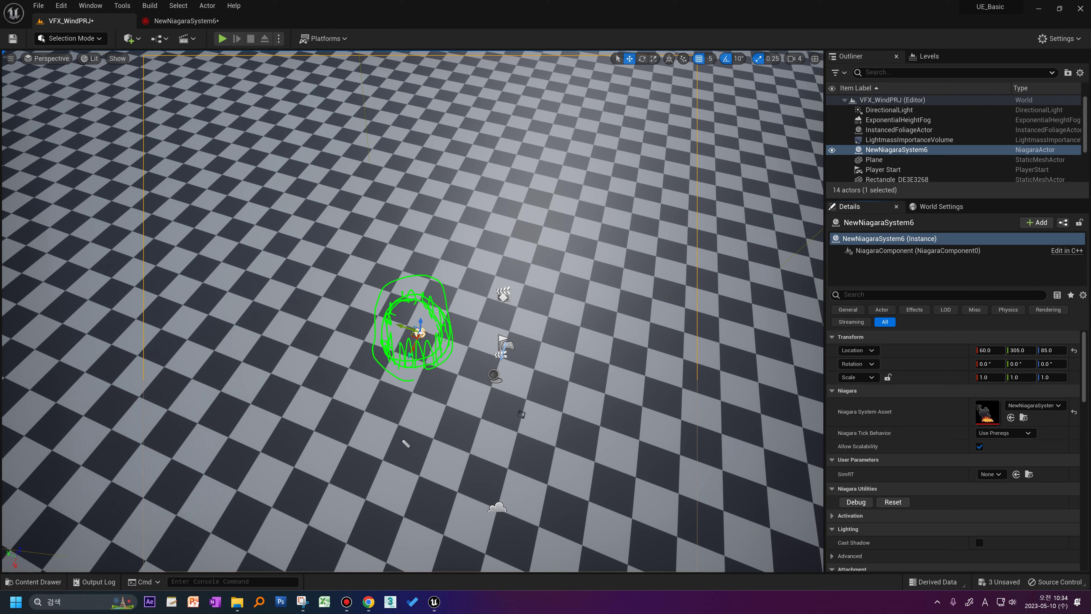
pyautogui.press('Escape')
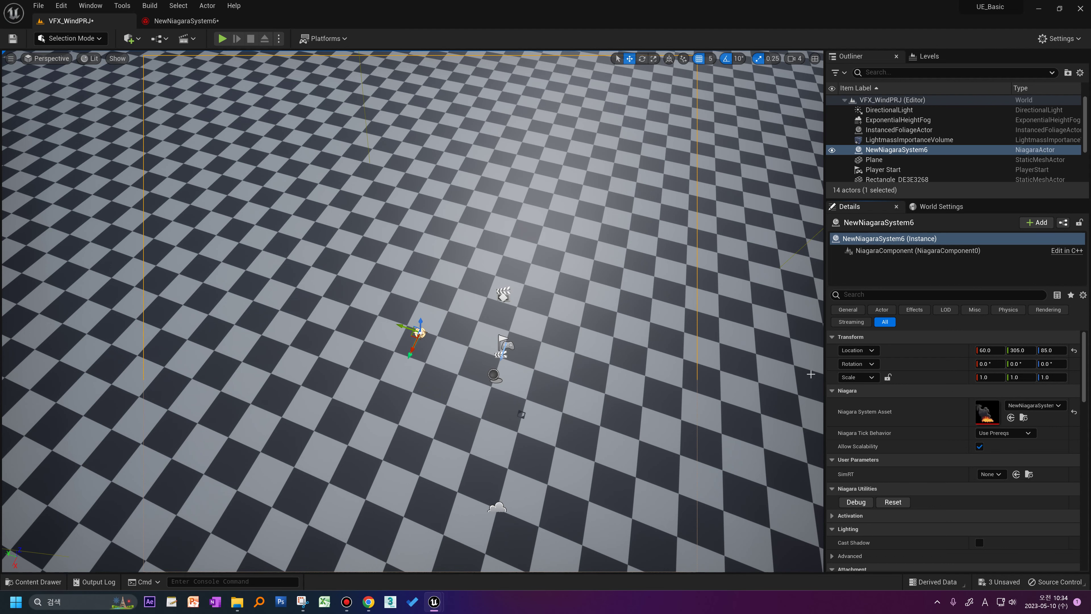
# Restart the fire from low horizon angles, then return to the NewNiagaraSystem6 editor.
pyautogui.click(892, 502)
pyautogui.moveTo(425, 443); pyautogui.dragTo(426, 283, button='right')
pyautogui.click(893, 502)
pyautogui.moveTo(426, 387)
pyautogui.mouseDown(button='right')
pyautogui.moveTo(413, 369)
pyautogui.moveTo(412, 472)
pyautogui.mouseUp(button='right')
pyautogui.click(893, 502)
pyautogui.moveTo(553, 387); pyautogui.dragTo(553, 307, button='right')
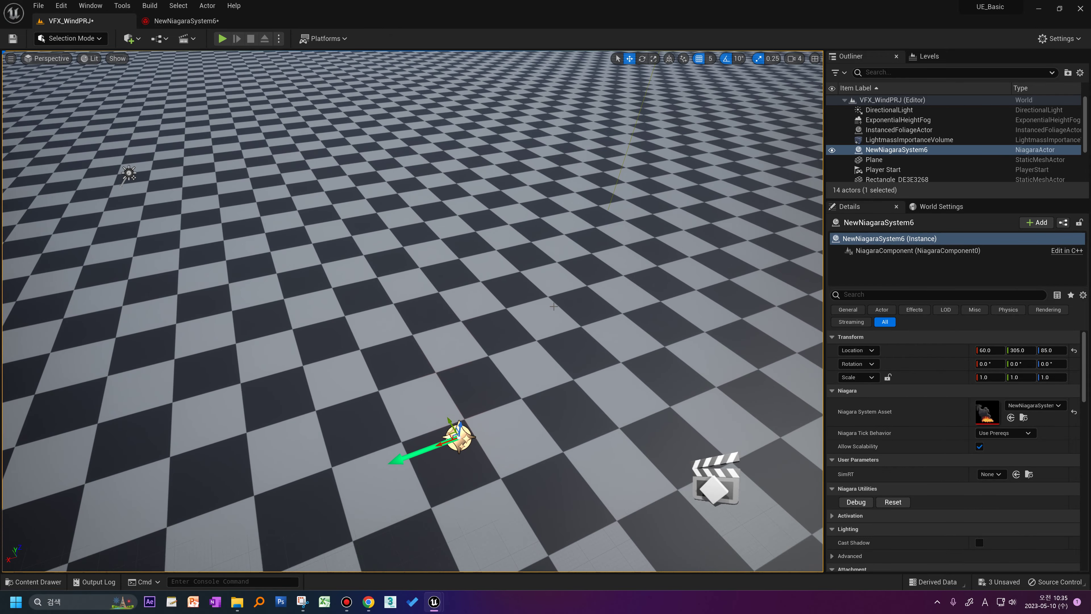
pyautogui.click(150, 21)
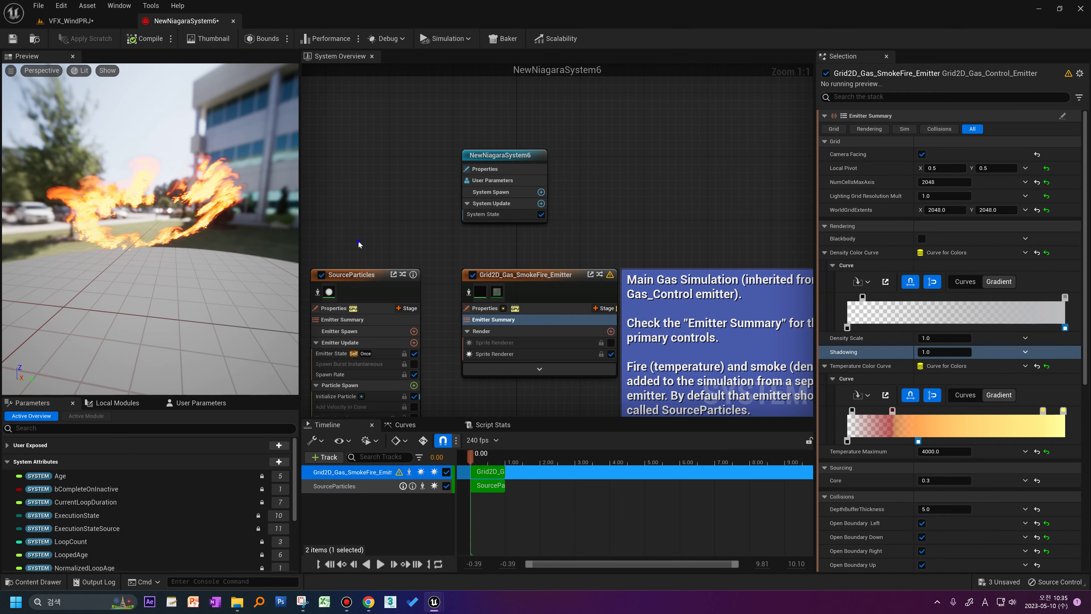
# Change the SourceParticles emitter state's Loop Duration from 1.0 to 5.0.
pyautogui.moveTo(360, 244); pyautogui.dragTo(414, 96, button='right')
pyautogui.click(386, 205)
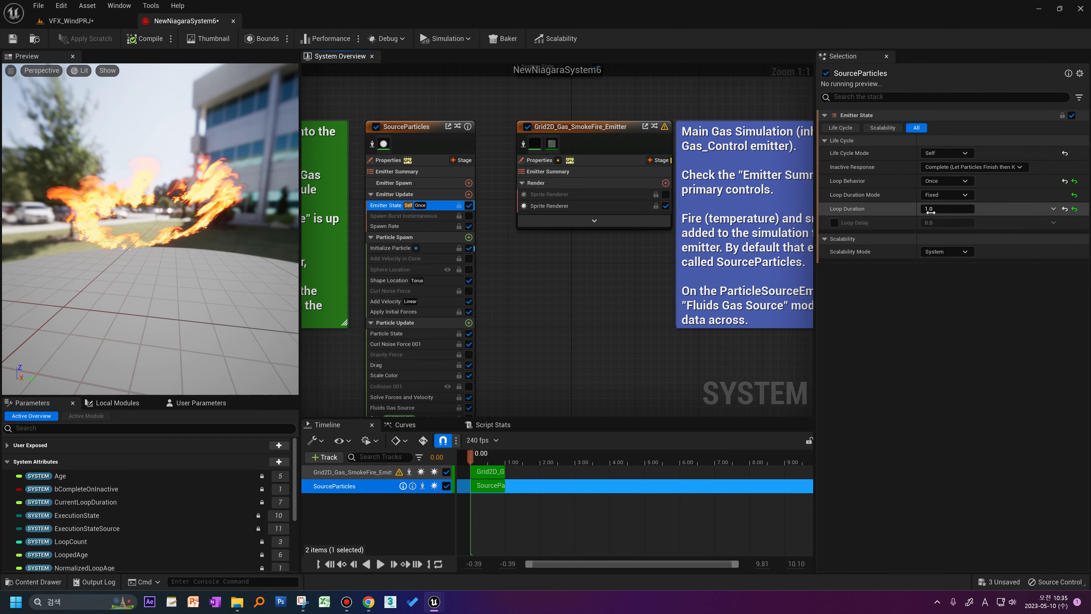
pyautogui.write('5')
pyautogui.press('Return')
# Replay the level fire twice and frame the Niagara actor to watch it.
pyautogui.click(71, 25)
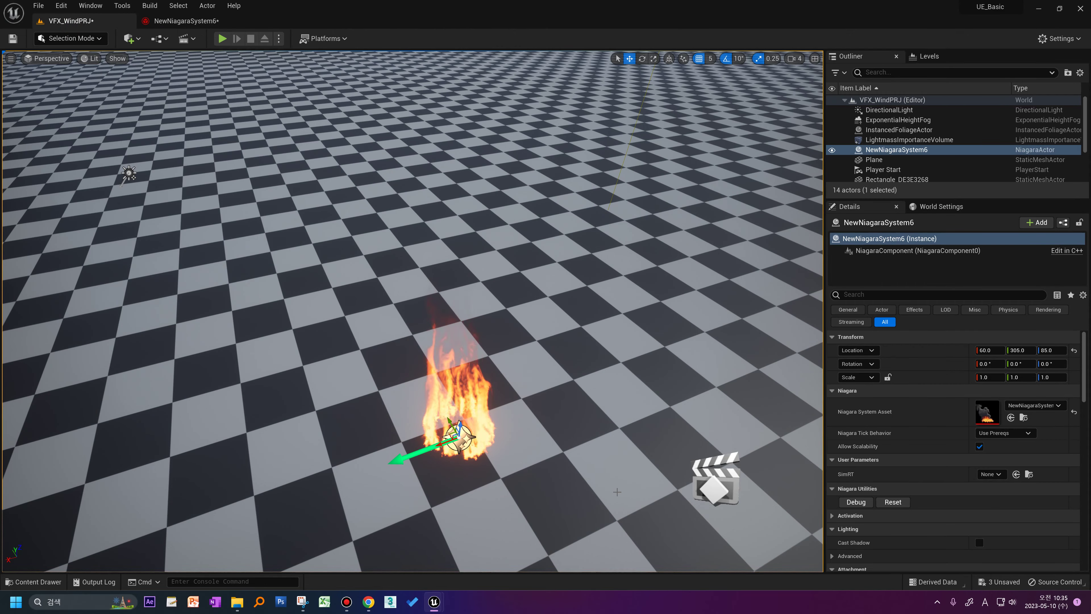
pyautogui.scroll(-3, 581, 467)
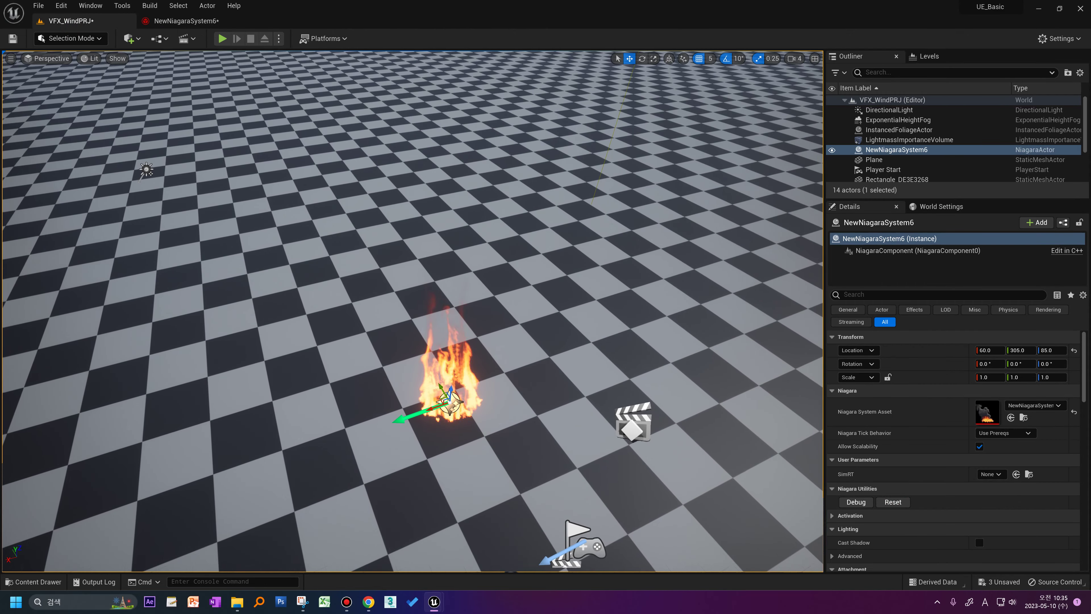
pyautogui.moveTo(581, 467); pyautogui.dragTo(581, 538, button='right')
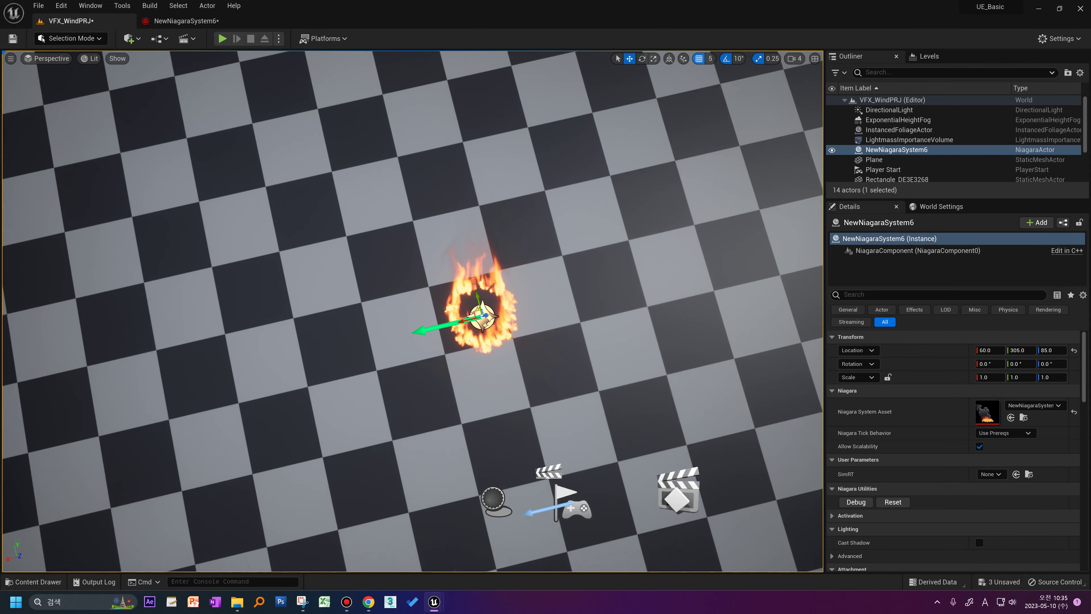
pyautogui.moveTo(581, 467)
pyautogui.mouseDown(button='right')
pyautogui.moveTo(581, 378)
pyautogui.moveTo(537, 387)
pyautogui.mouseUp(button='right')
pyautogui.click(884, 502)
pyautogui.moveTo(576, 390)
pyautogui.mouseDown(button='right')
pyautogui.moveTo(576, 280)
pyautogui.moveTo(576, 387)
pyautogui.moveTo(558, 473)
pyautogui.mouseUp(button='right')
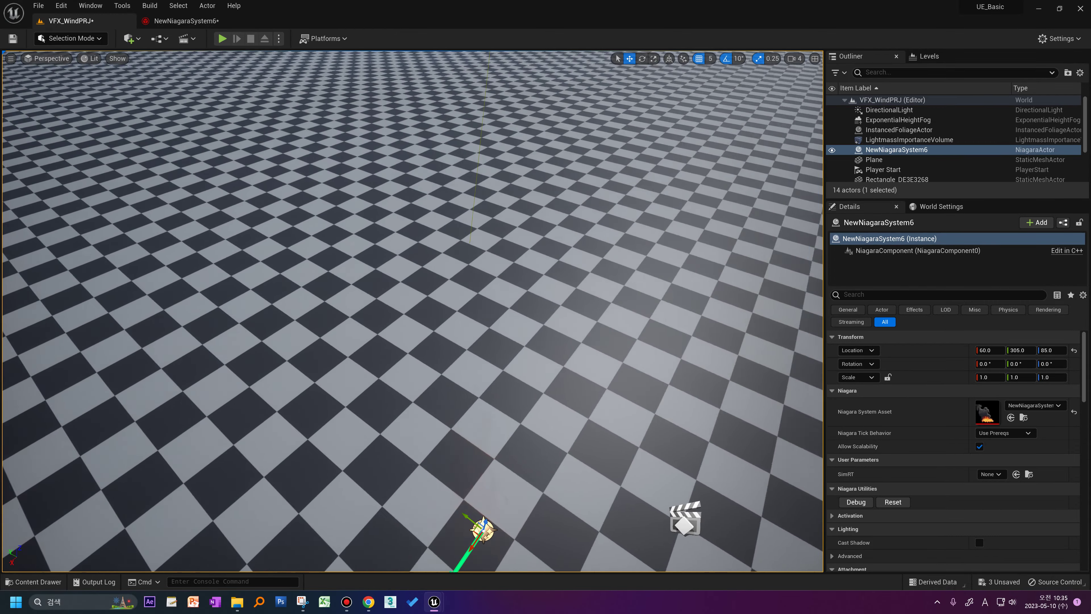
pyautogui.moveTo(559, 472)
pyautogui.mouseDown(button='right')
pyautogui.moveTo(558, 301)
pyautogui.moveTo(541, 327)
pyautogui.mouseUp(button='right')
pyautogui.click(892, 502)
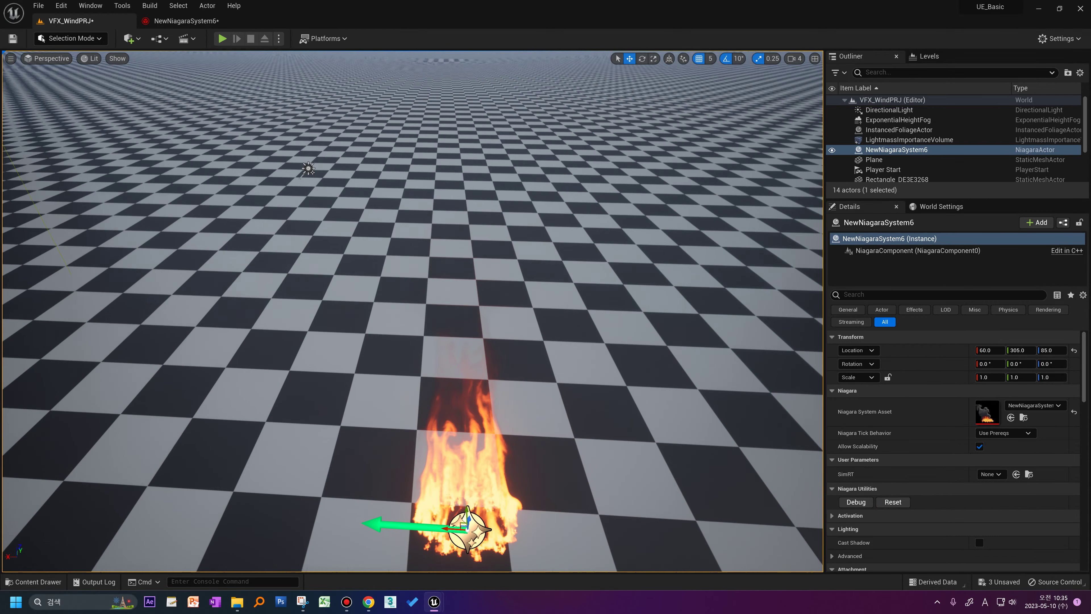
pyautogui.moveTo(541, 327)
pyautogui.mouseDown(button='right')
pyautogui.moveTo(541, 386)
pyautogui.moveTo(541, 301)
pyautogui.moveTo(541, 387)
pyautogui.mouseUp(button='right')
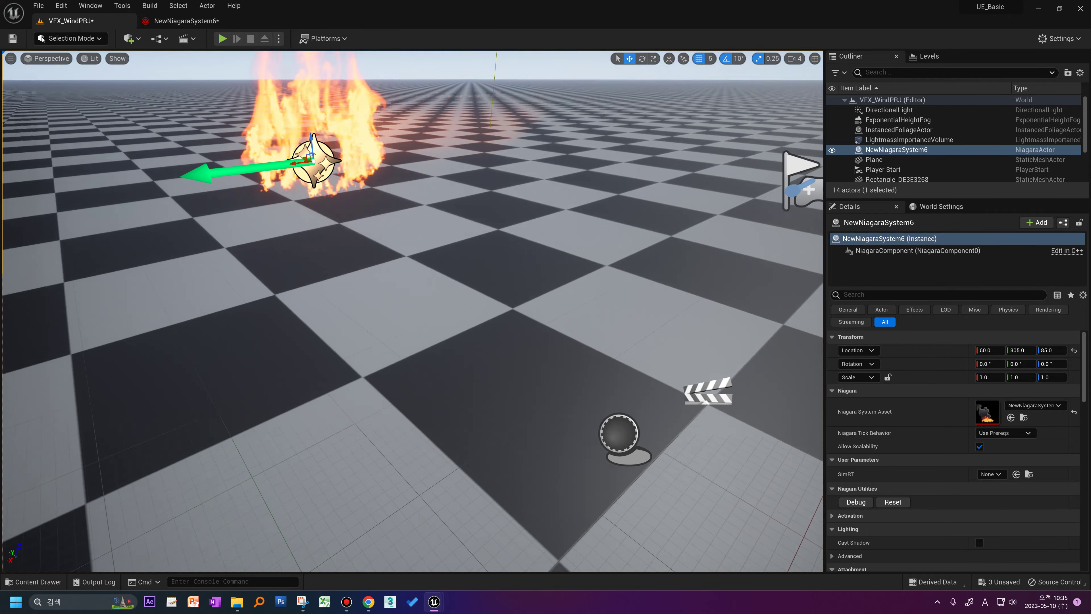
pyautogui.press('f')
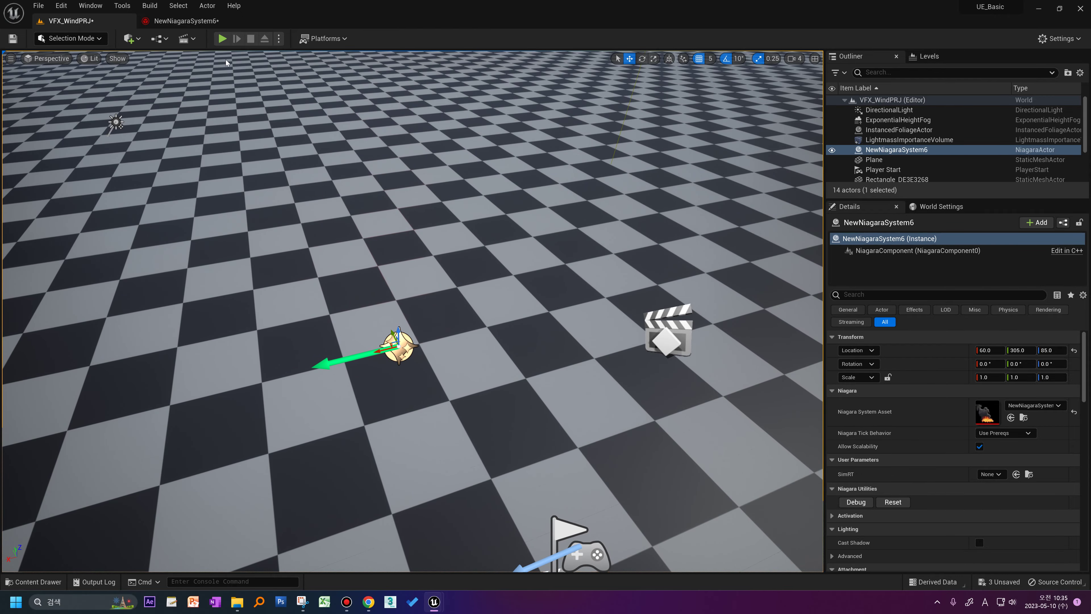
# Compare the widened editor preview with the level fire, restarting it once more.
pyautogui.click(186, 21)
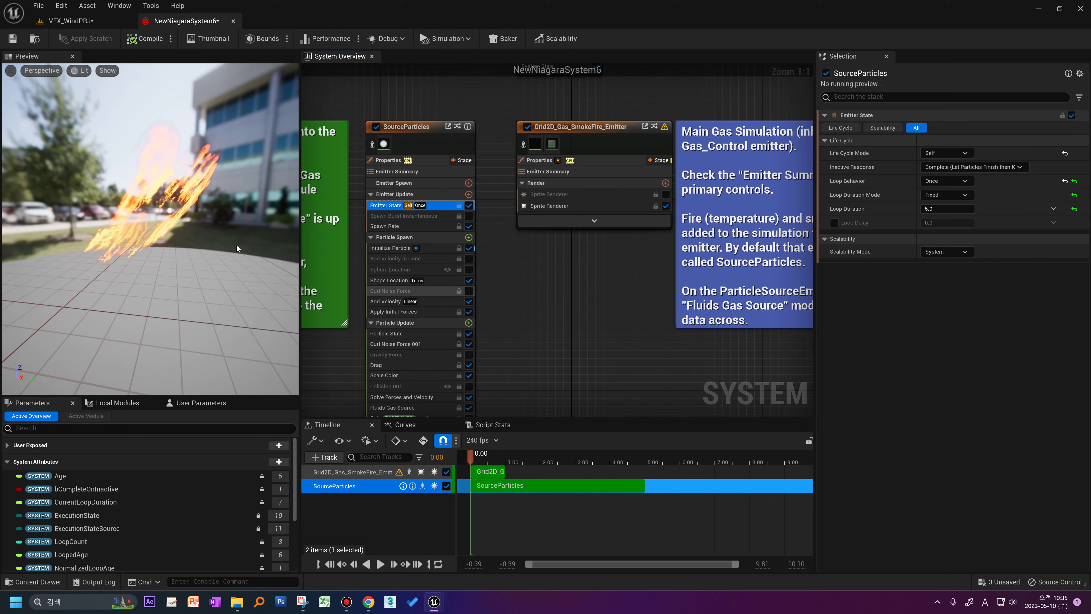
pyautogui.moveTo(111, 241)
pyautogui.mouseDown()
pyautogui.moveTo(142, 275)
pyautogui.moveTo(141, 241)
pyautogui.moveTo(143, 258)
pyautogui.mouseUp()
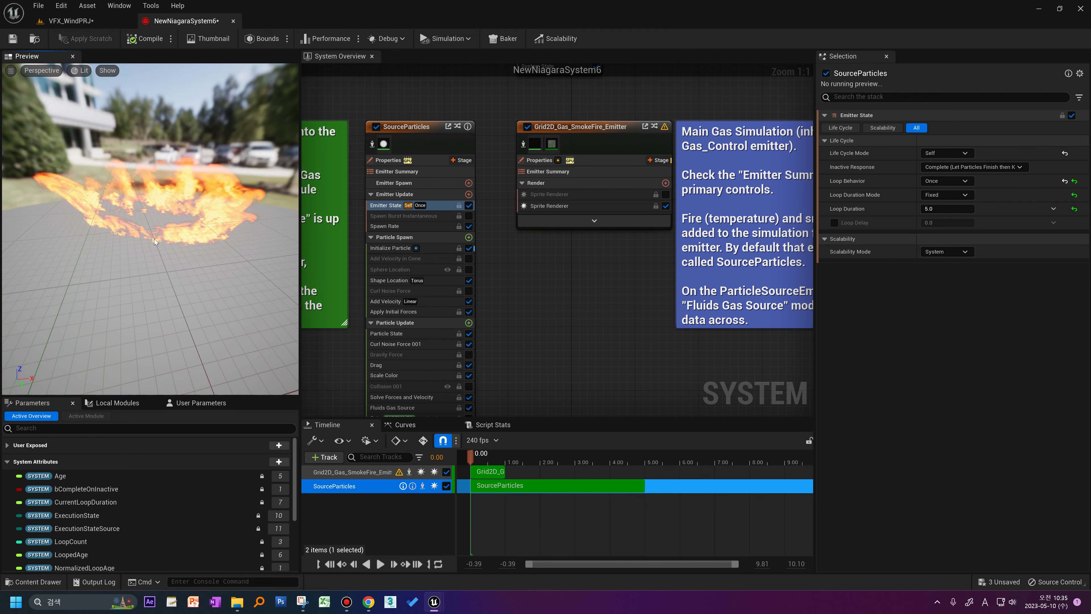
pyautogui.moveTo(296, 226); pyautogui.dragTo(341, 228)
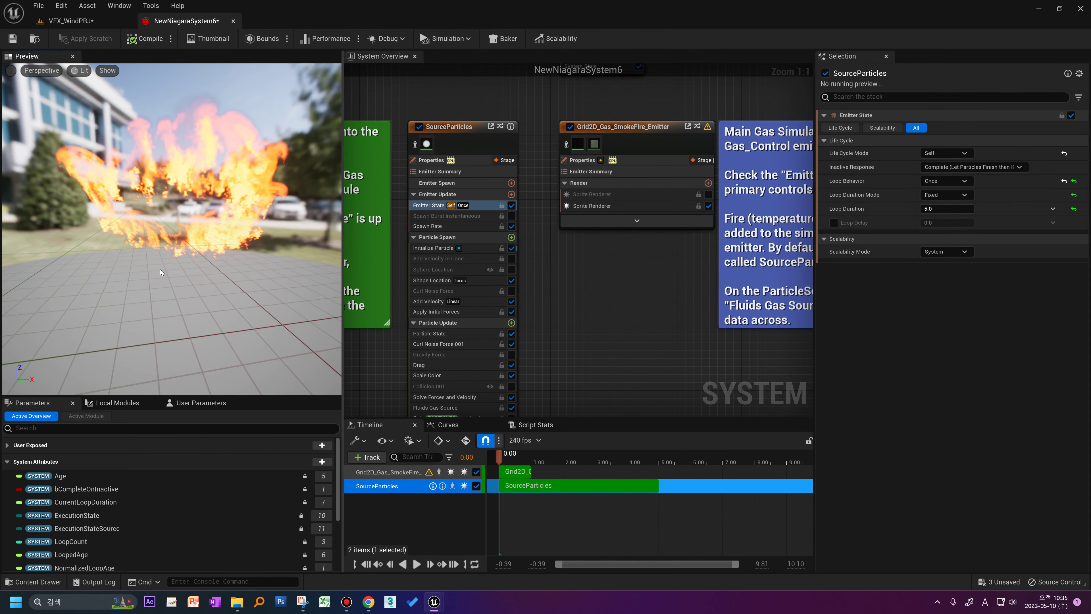
pyautogui.click(35, 39)
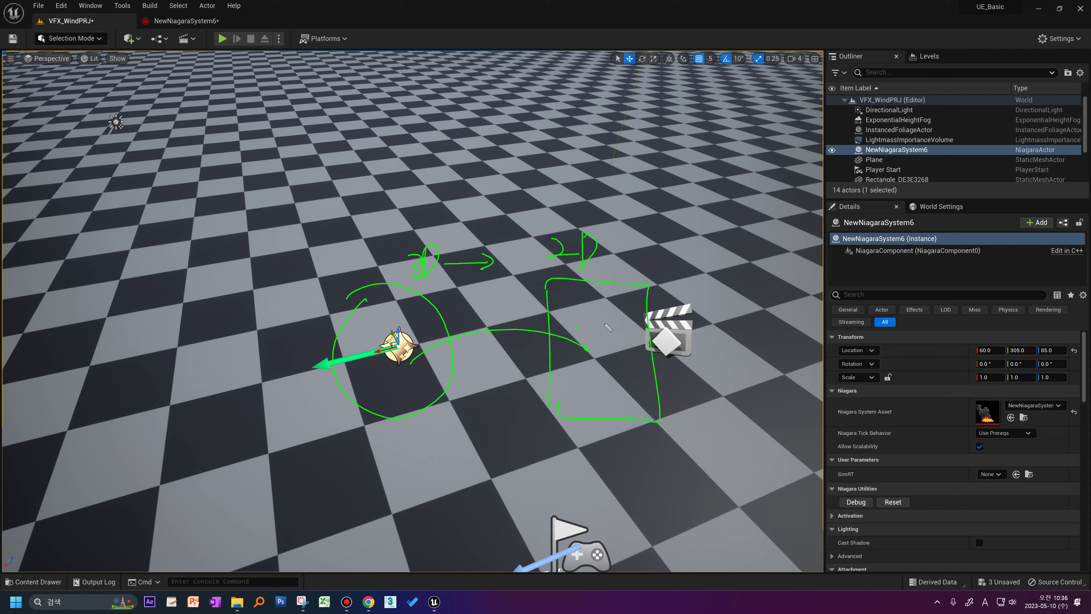
pyautogui.press('Escape')
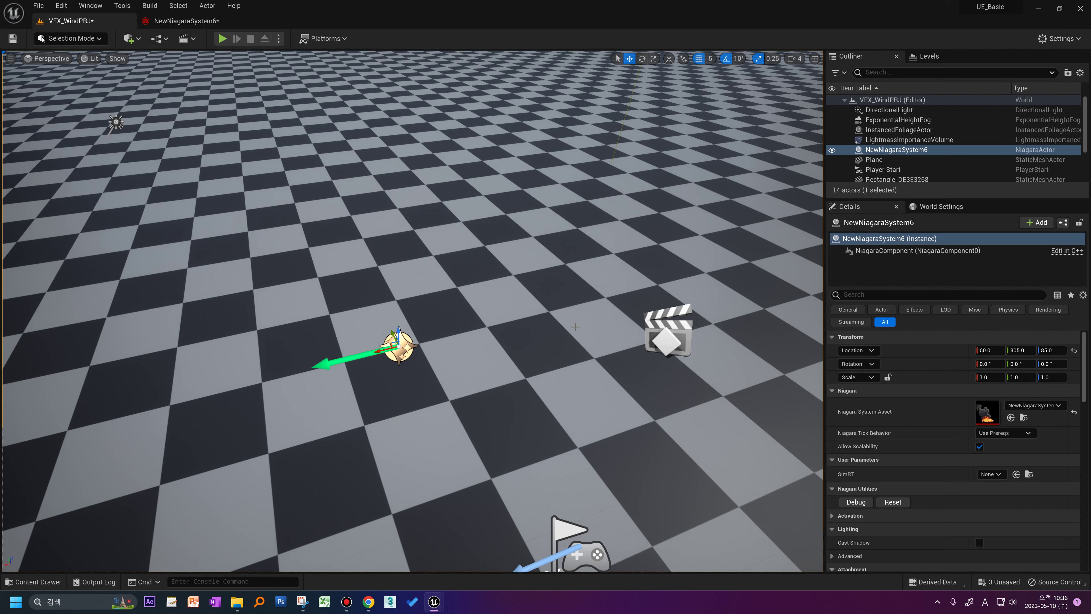
pyautogui.click(202, 21)
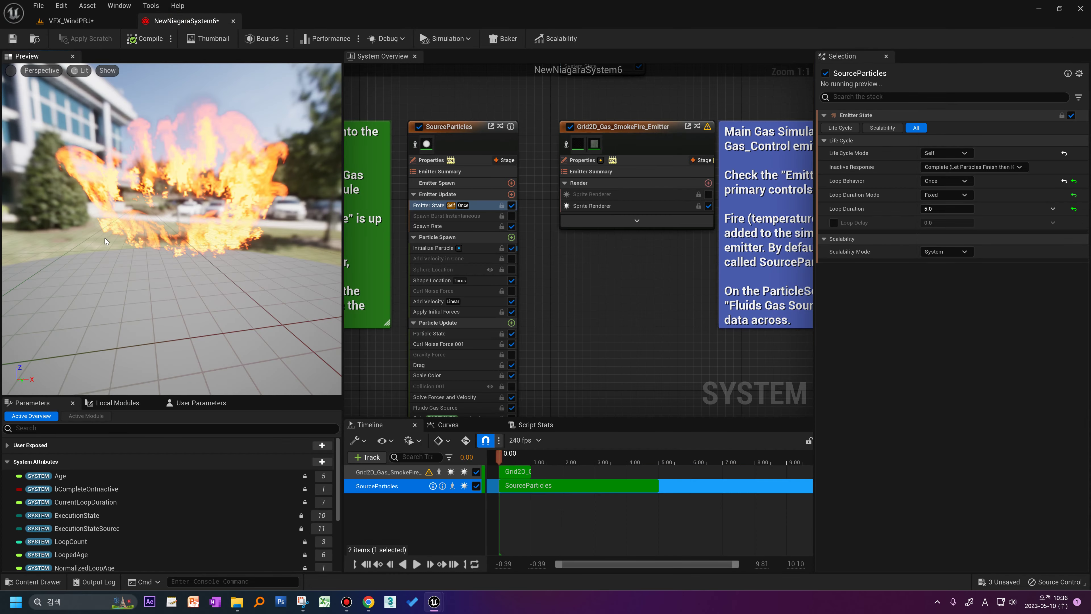
pyautogui.moveTo(106, 241); pyautogui.dragTo(53, 108)
pyautogui.click(70, 23)
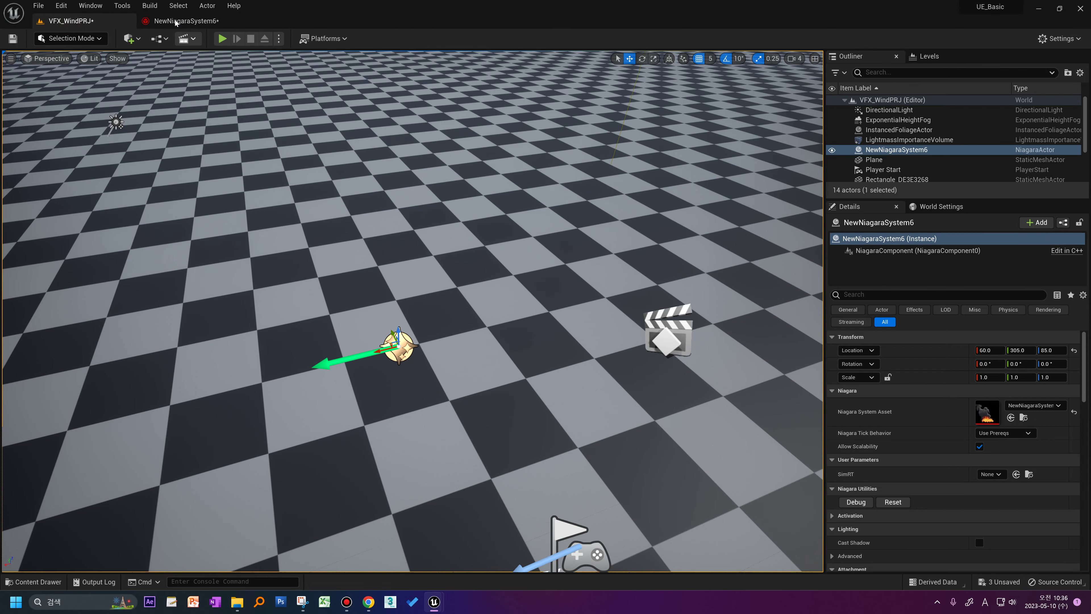
pyautogui.click(885, 502)
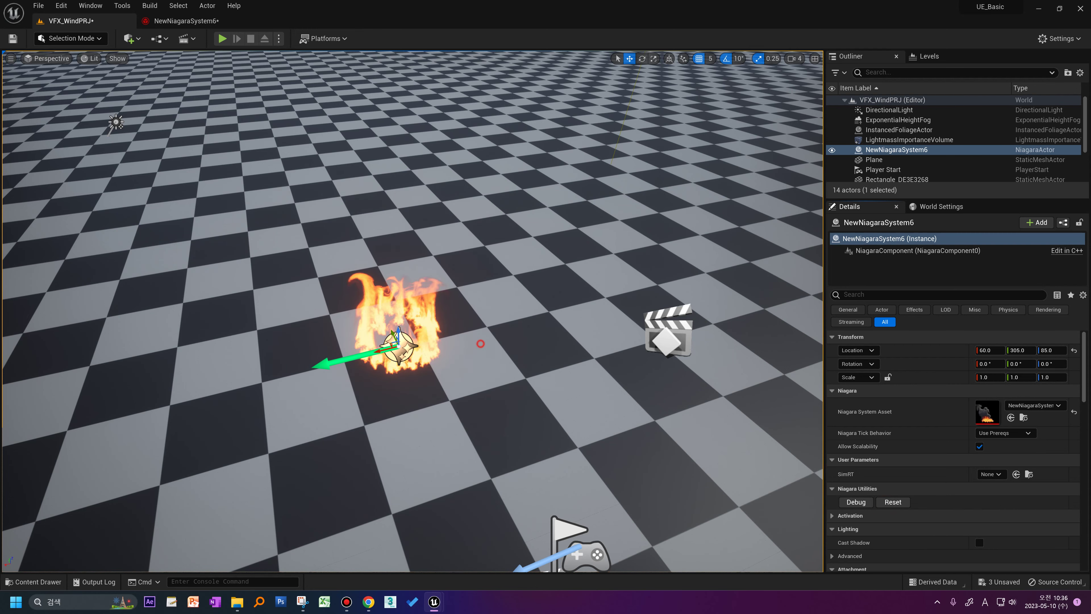
pyautogui.scroll(-3, 432, 327)
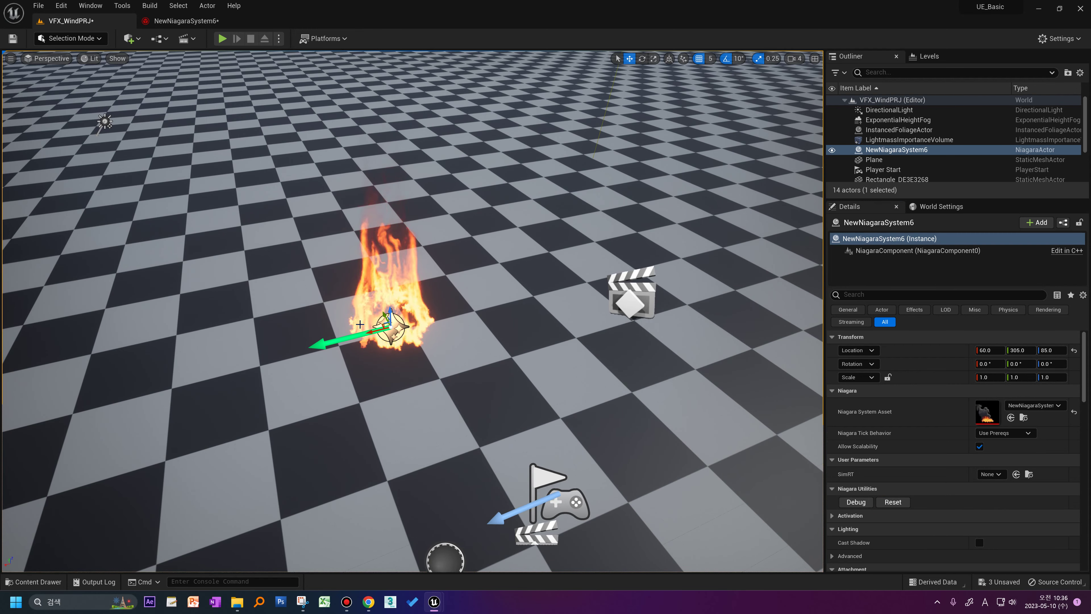
pyautogui.click(186, 21)
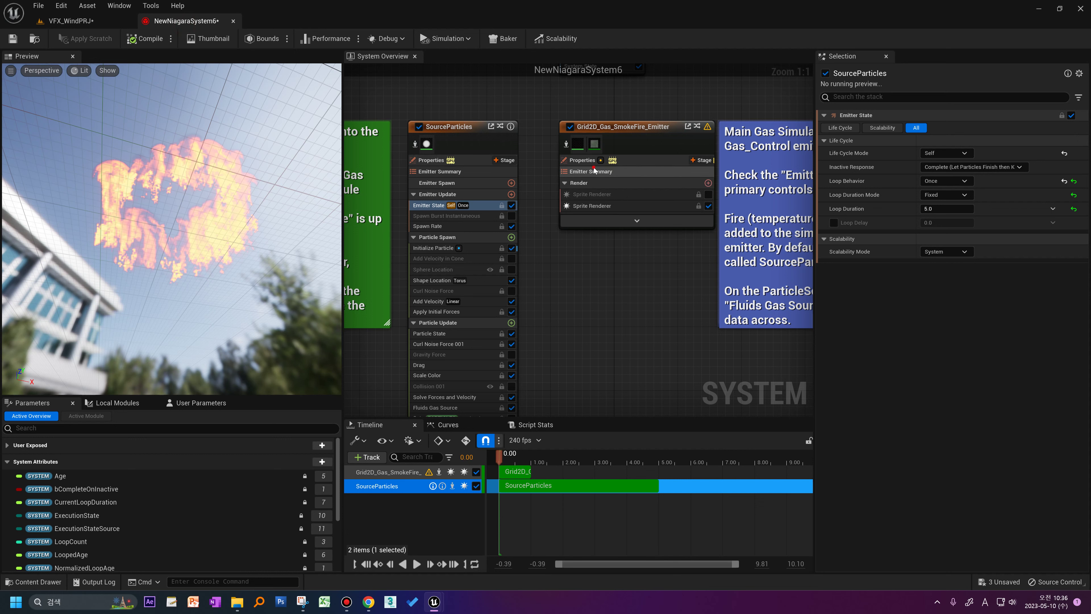
# Lower the gas emitter's NumCellsMaxAxis from 2048 to 1024 in Emitter Summary.
pyautogui.click(591, 171)
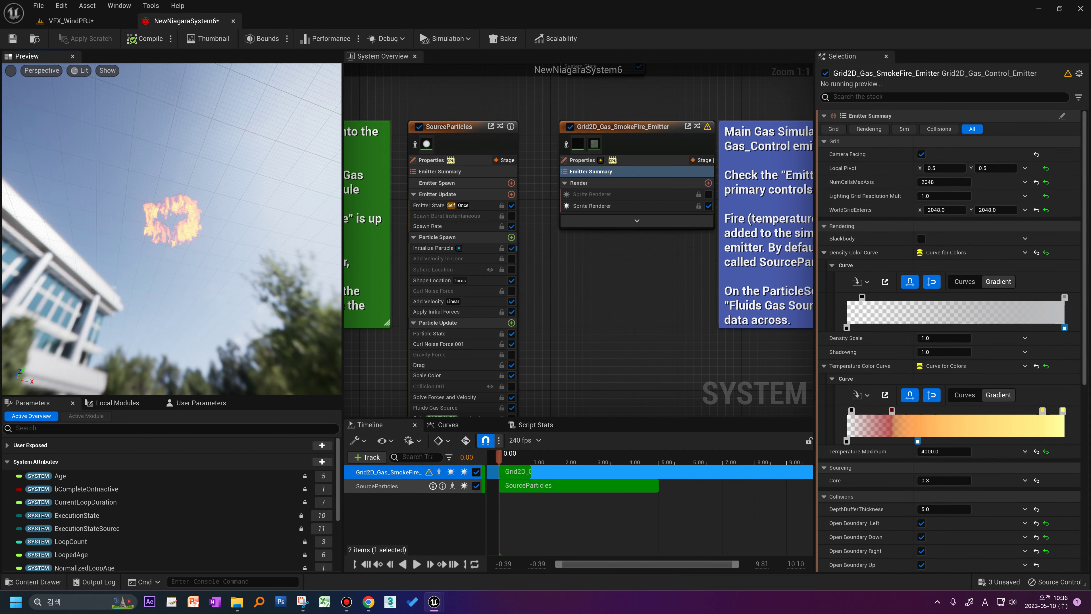
pyautogui.moveTo(939, 185); pyautogui.dragTo(924, 185)
pyautogui.write('24')
pyautogui.press('Tab')
pyautogui.write('1024')
pyautogui.press('Return')
# Set WorldGridExtents to 512 × 512 and NumCellsMaxAxis to 512, then save the system.
pyautogui.click(945, 209)
pyautogui.write('512')
pyautogui.press('Tab')
pyautogui.write('512')
pyautogui.click(944, 182)
pyautogui.write('512')
pyautogui.press('Return')
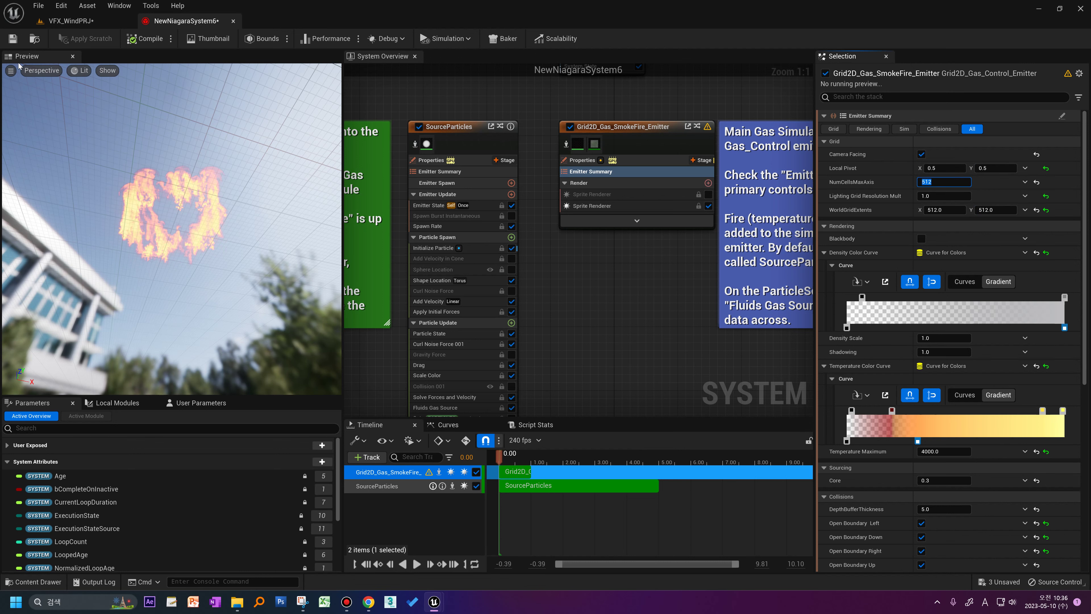
pyautogui.click(13, 38)
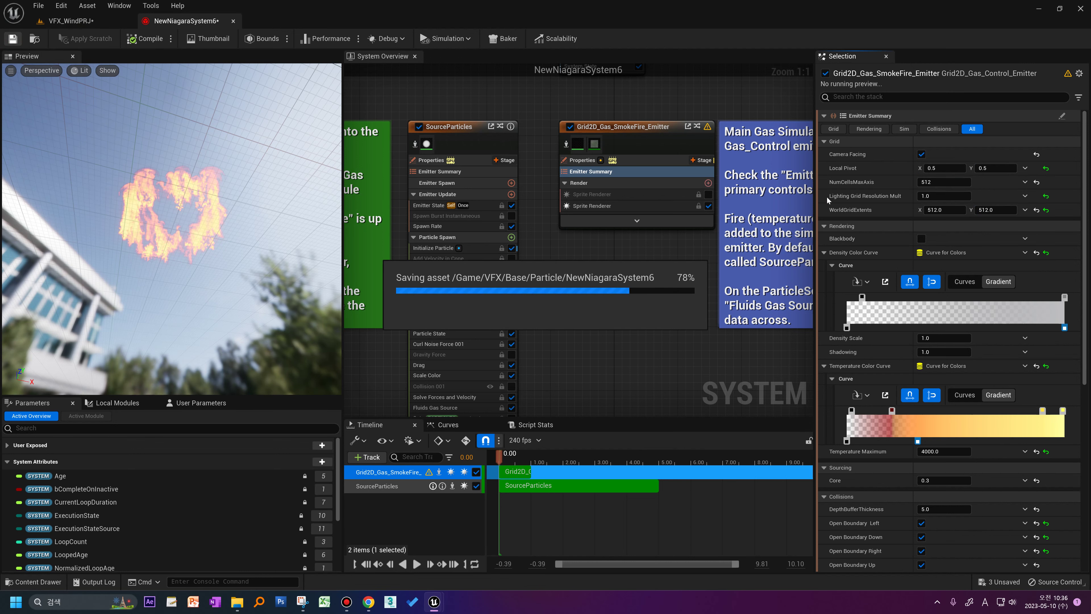
pyautogui.click(71, 21)
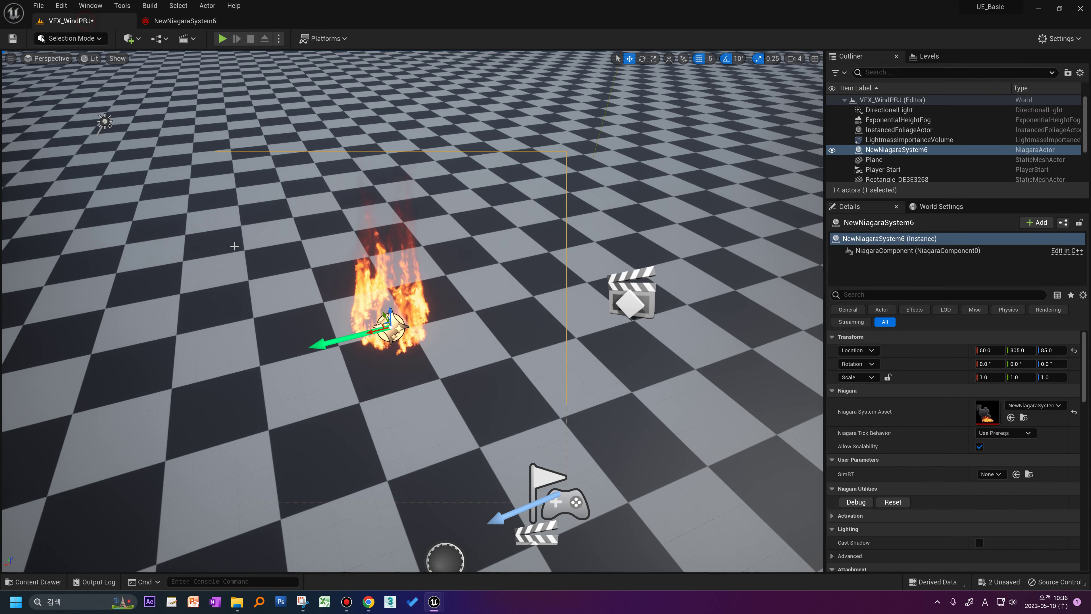
# Fly the level view toward the fire, then go back to the NewNiagaraSystem6 editor.
pyautogui.moveTo(234, 246); pyautogui.dragTo(241, 246, button='right')
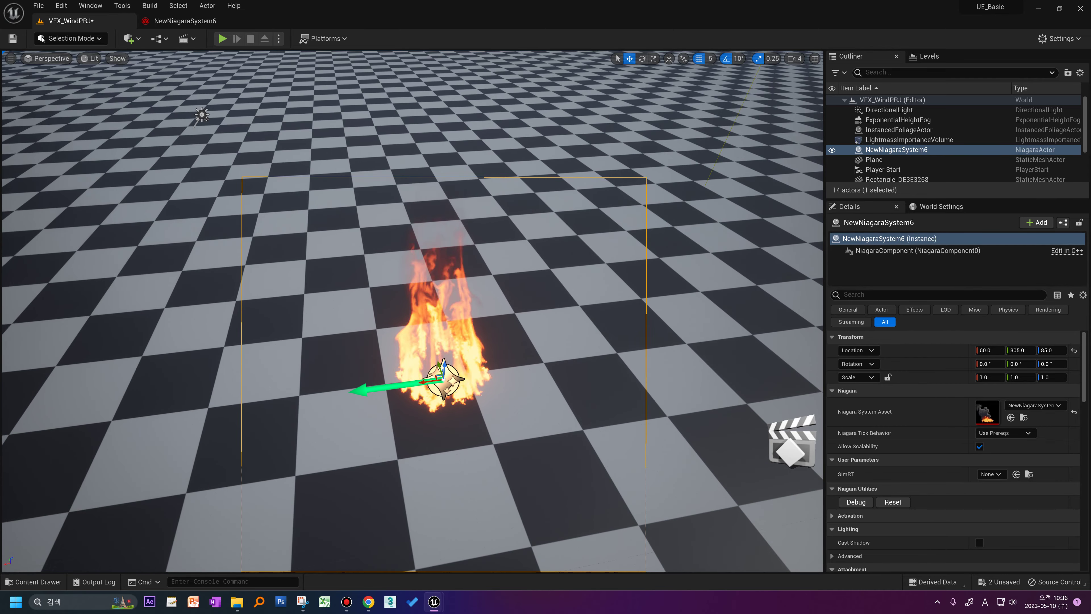
pyautogui.scroll(-5, 412, 311)
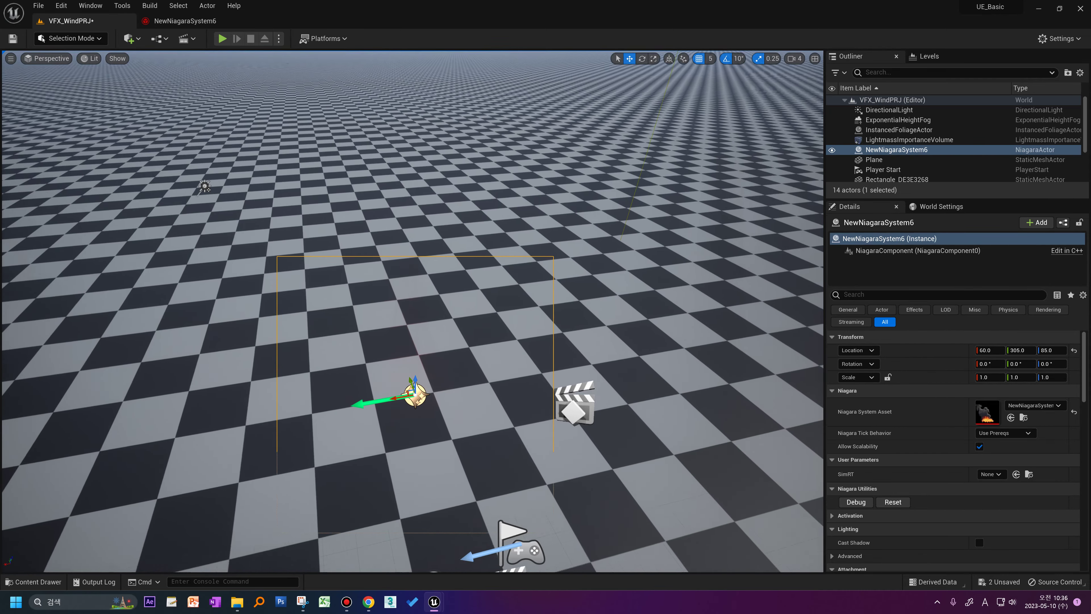
pyautogui.scroll(-5, 352, 370)
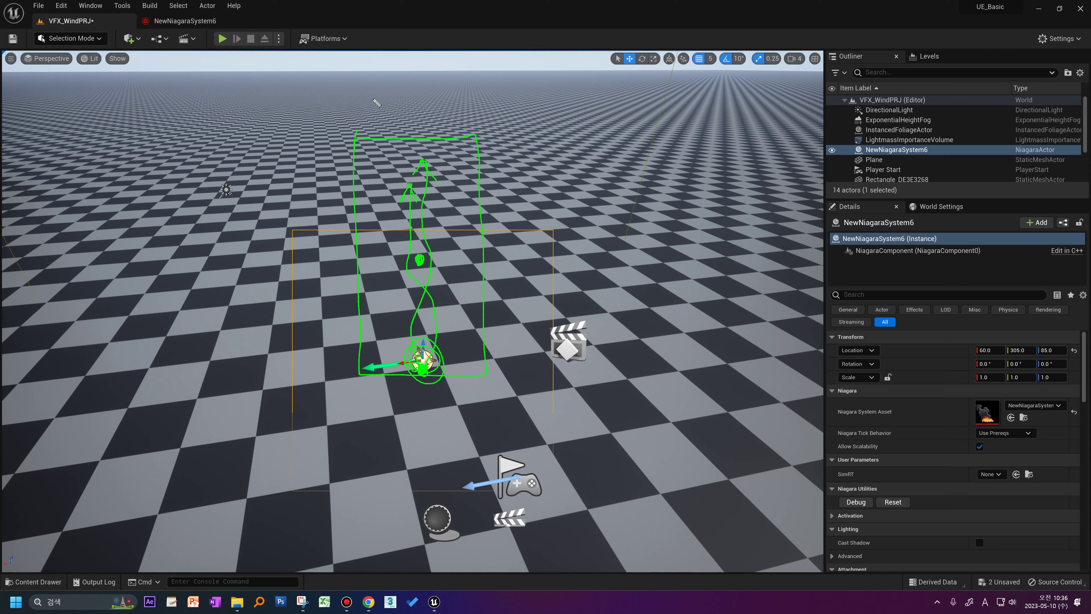
pyautogui.press('Escape')
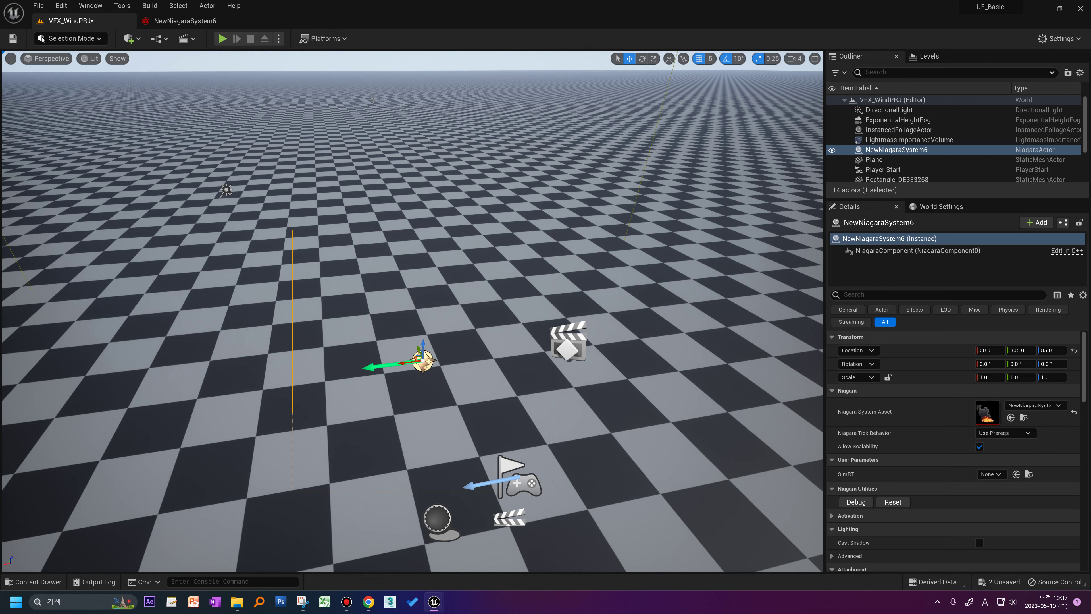
pyautogui.click(185, 21)
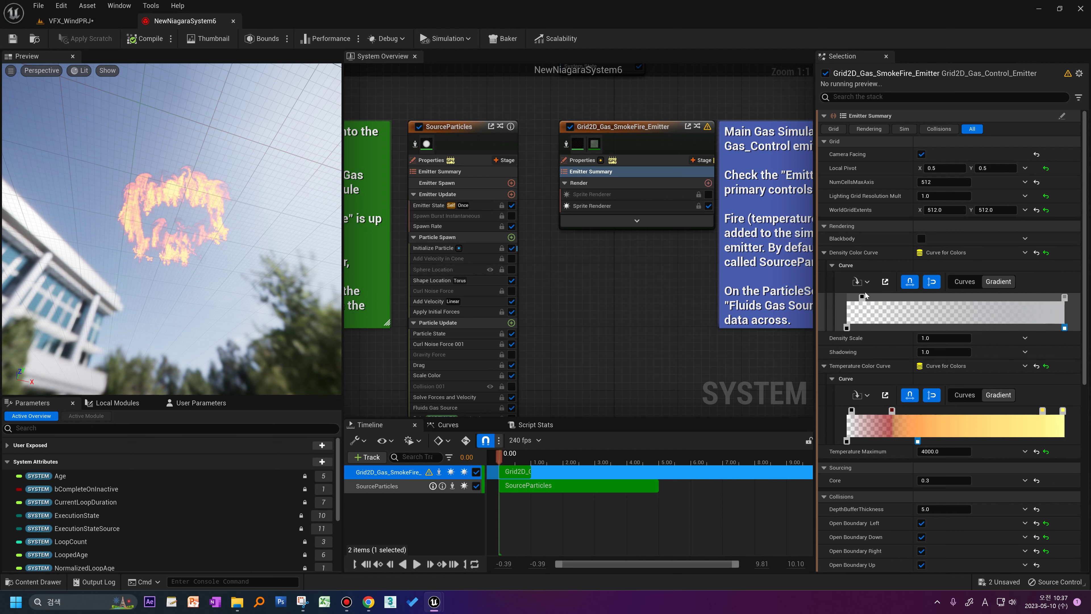
# Raise the SourceParticles Fluids Gas Source Density from 0.2 to 2.0.
pyautogui.moveTo(604, 373); pyautogui.dragTo(623, 231, button='right')
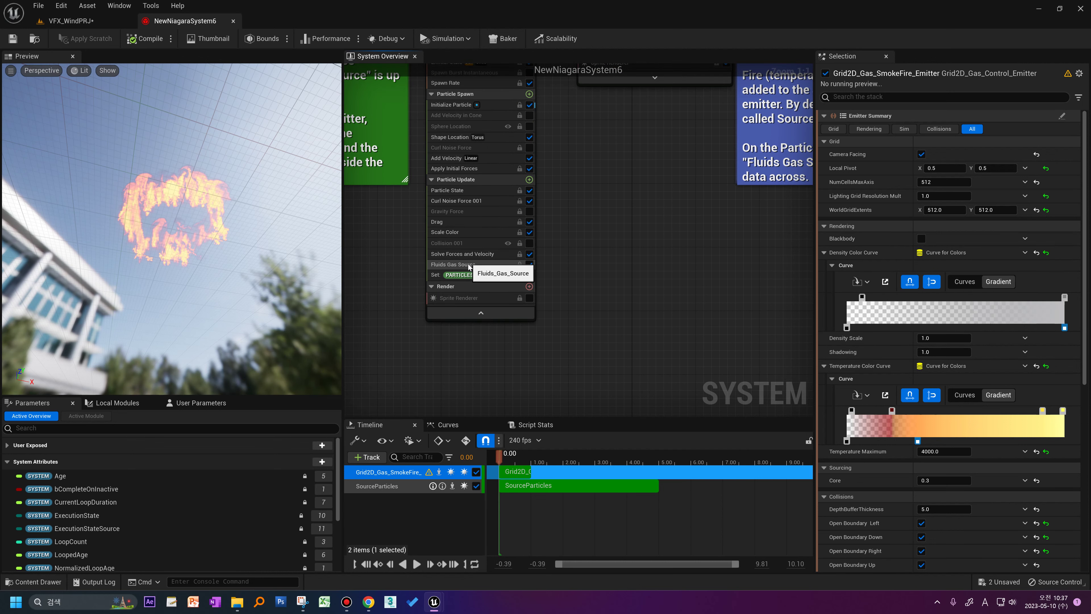
pyautogui.click(469, 264)
pyautogui.click(945, 139)
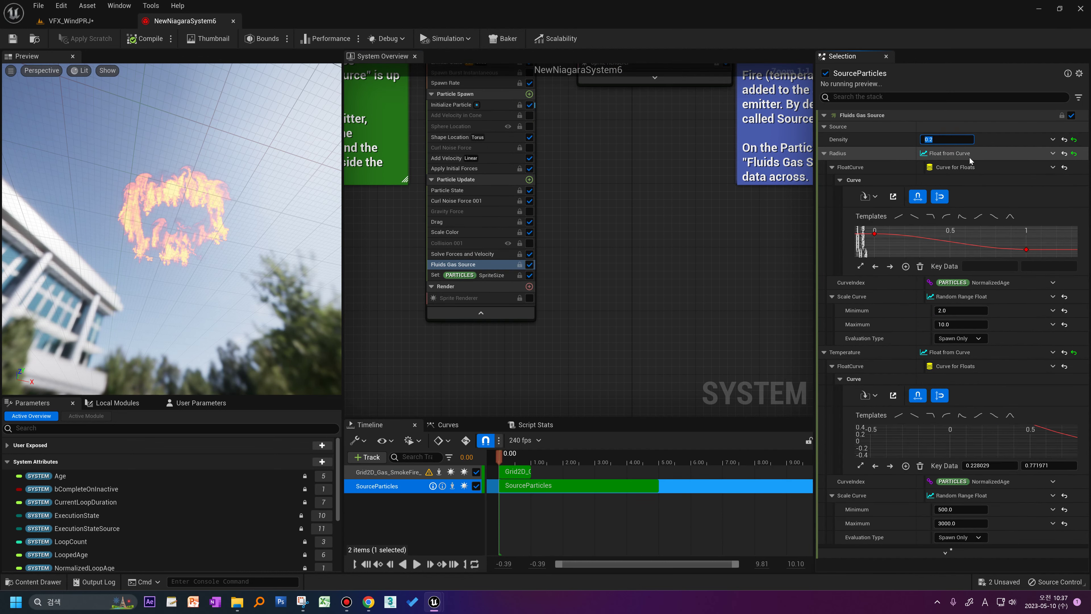
pyautogui.write('2')
pyautogui.press('Return')
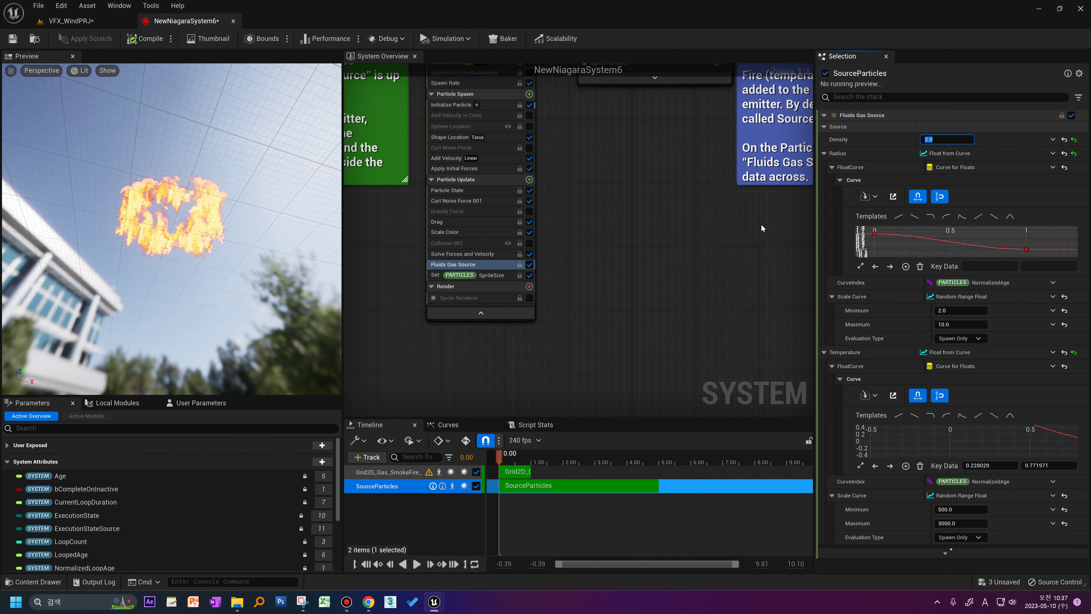
# Pan the graph to both emitters and select the Grid2D Emitter Summary.
pyautogui.moveTo(807, 204); pyautogui.dragTo(774, 272, button='right')
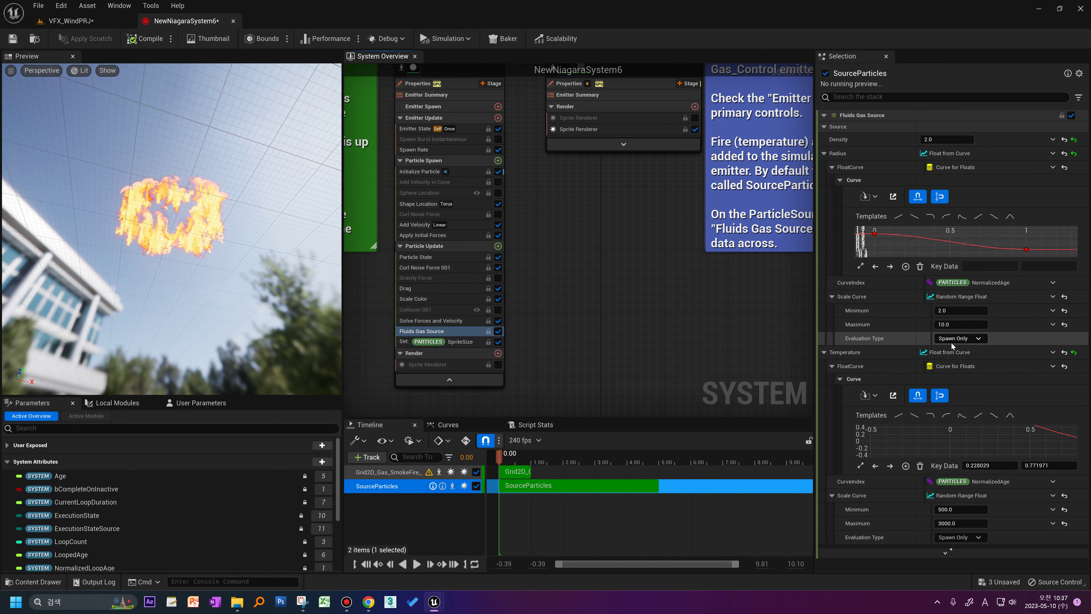
pyautogui.moveTo(578, 98); pyautogui.dragTo(545, 226, button='right')
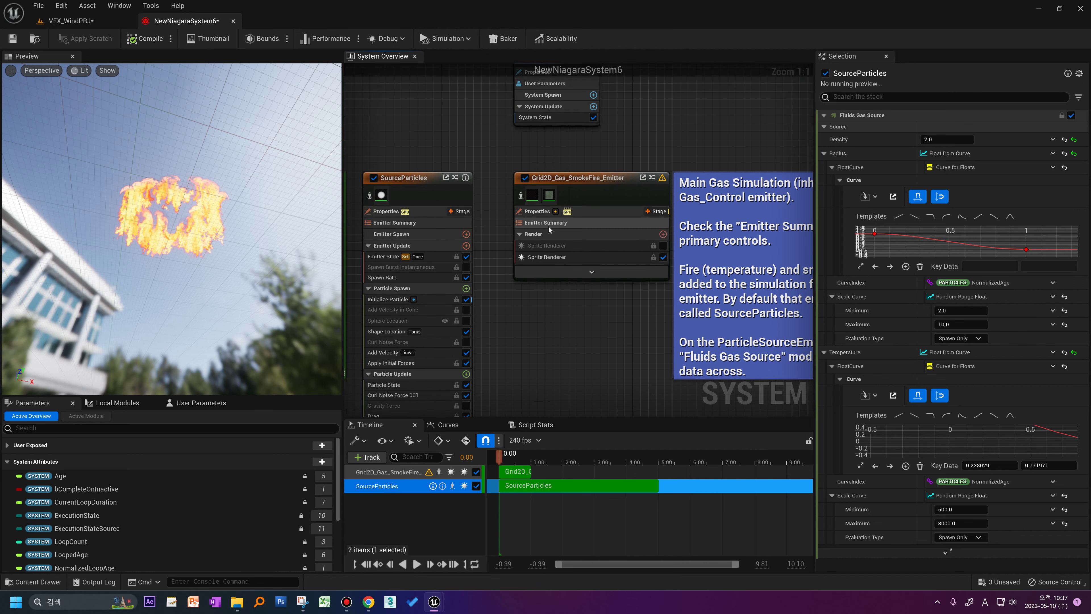
pyautogui.click(545, 222)
# Give the Grid2D gas emitter Density Scale 2.0 and Solver Dissipation Density 2.0.
pyautogui.click(942, 338)
pyautogui.write('2')
pyautogui.press('Return')
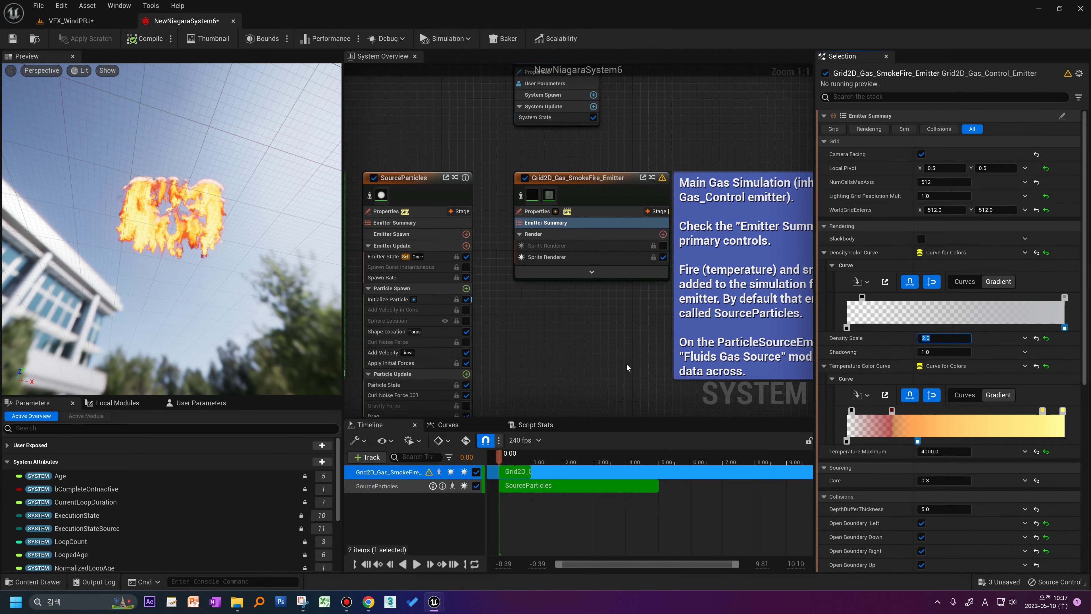
pyautogui.scroll(-10, 891, 446)
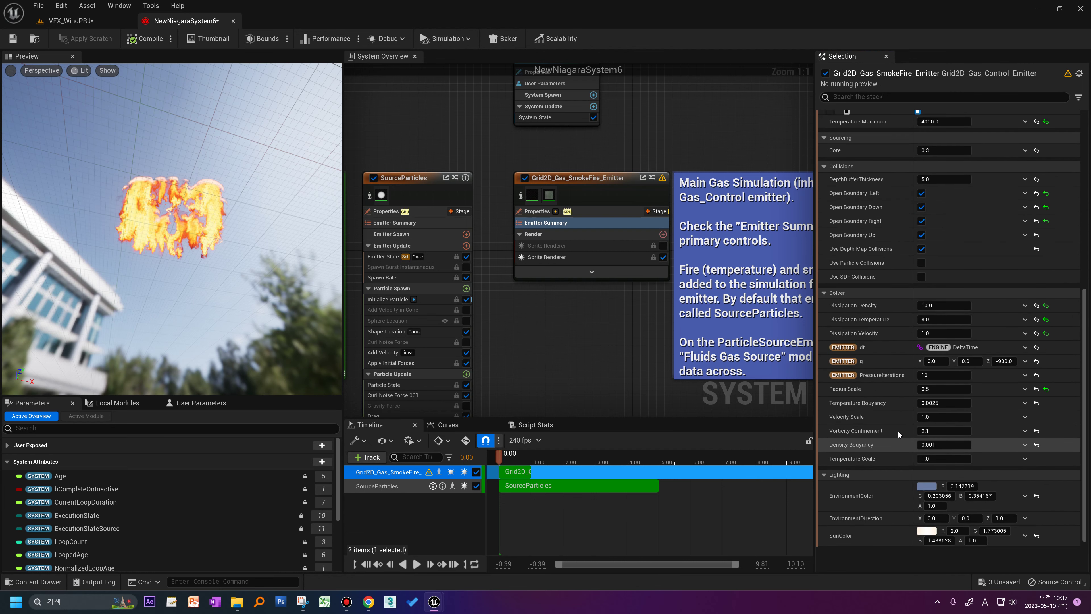
pyautogui.scroll(-1, 899, 423)
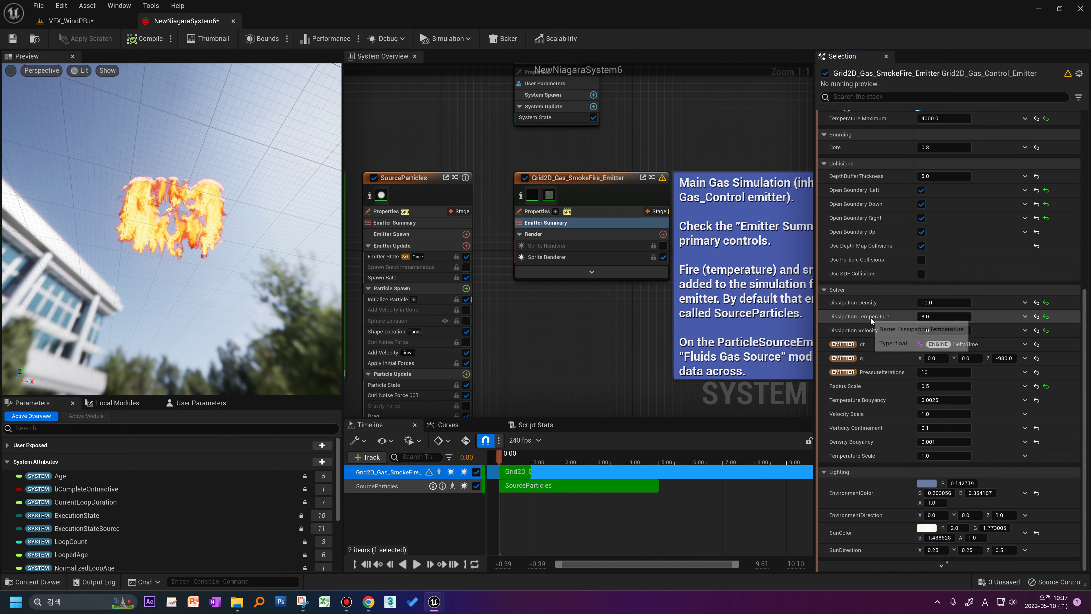
pyautogui.click(930, 302)
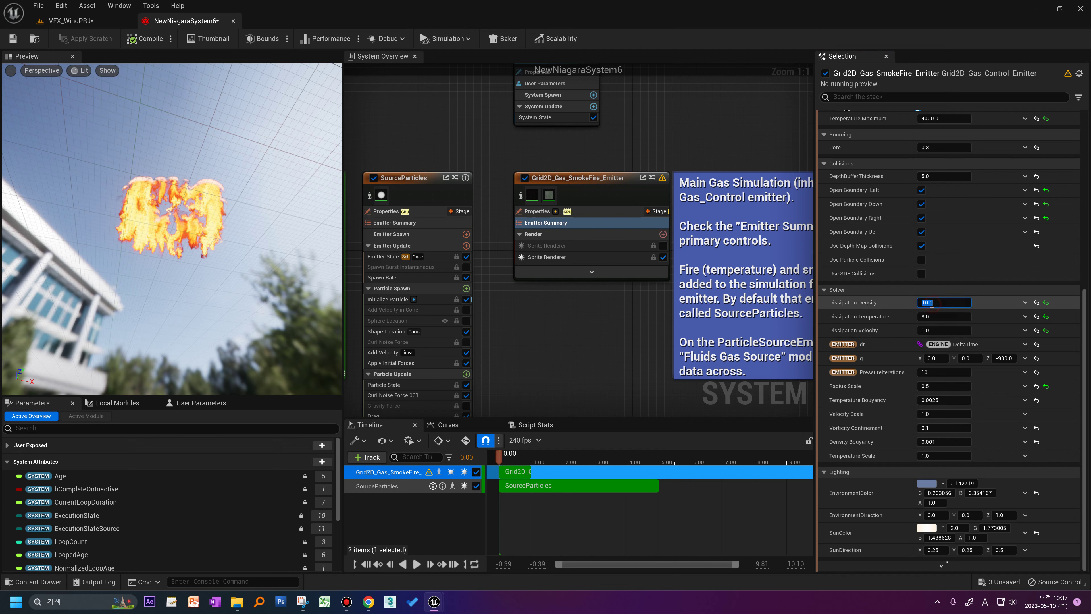
pyautogui.write('2')
pyautogui.press('Return')
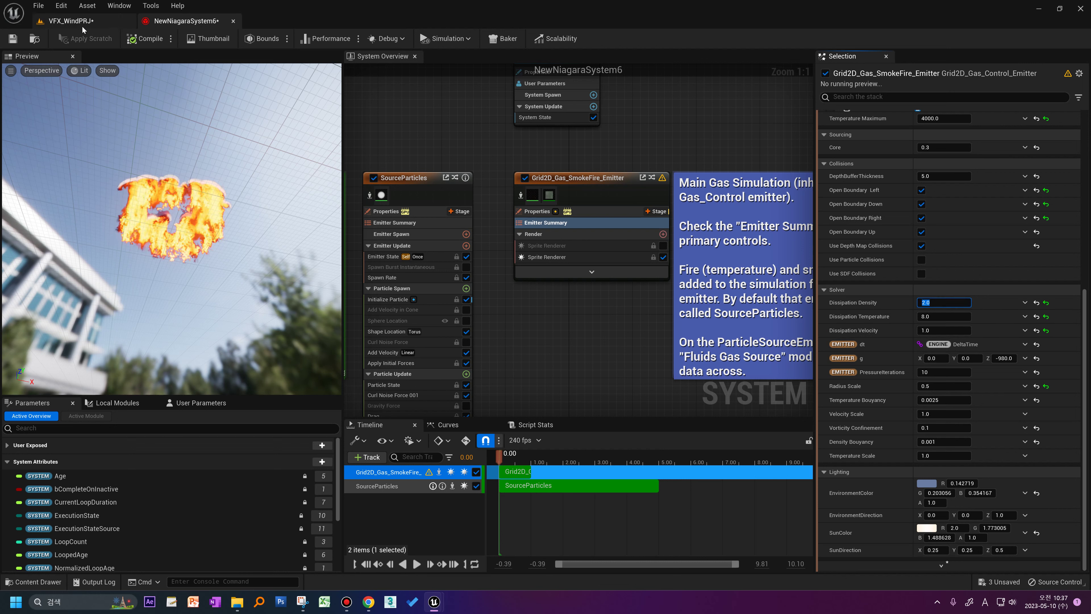
pyautogui.click(81, 24)
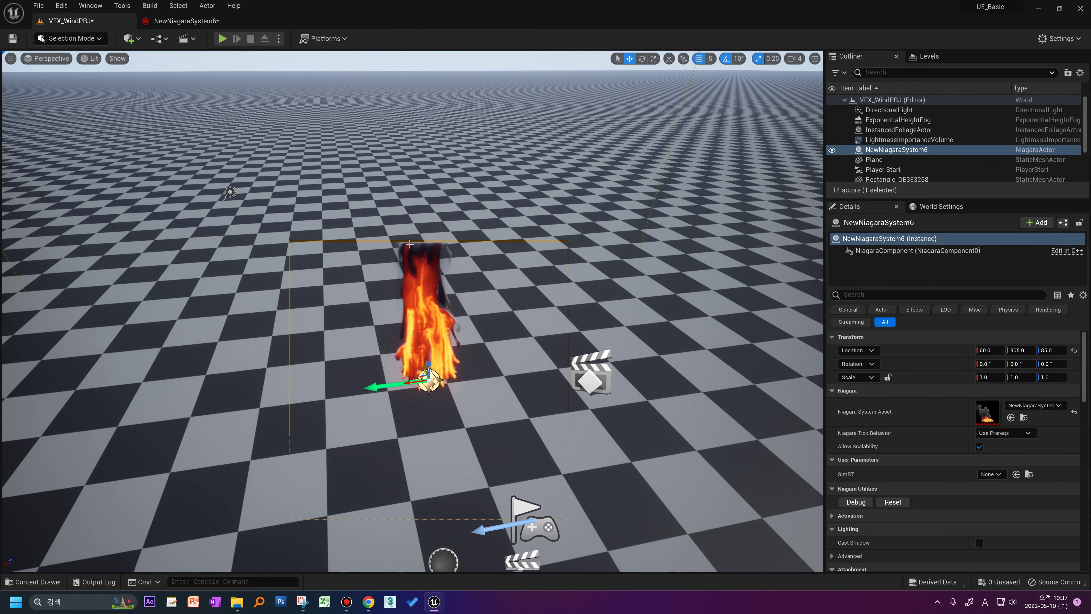
# In the Grid2D Emitter Summary, set WorldGridExtents to 1024 and paste 1024 into NumCellsMaxAxis.
pyautogui.click(184, 21)
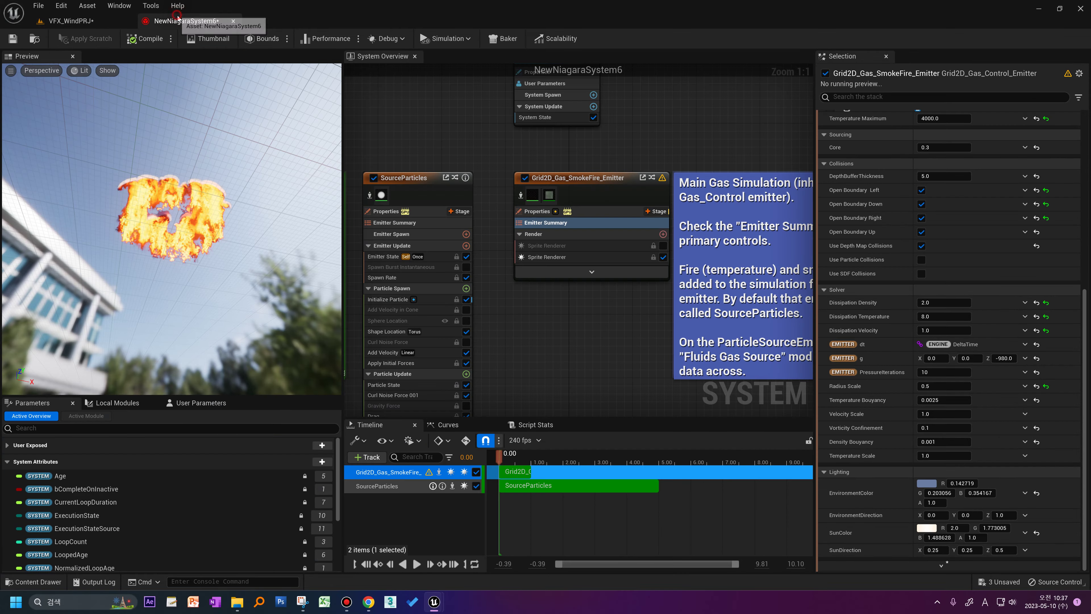
pyautogui.click(544, 221)
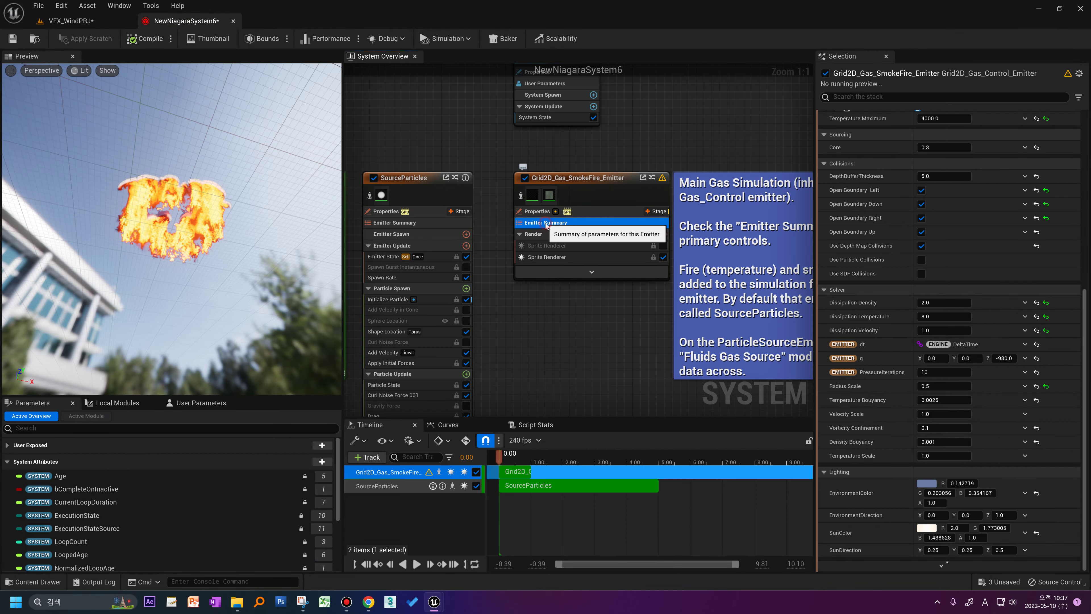
pyautogui.scroll(5, 1028, 233)
pyautogui.scroll(3, 983, 275)
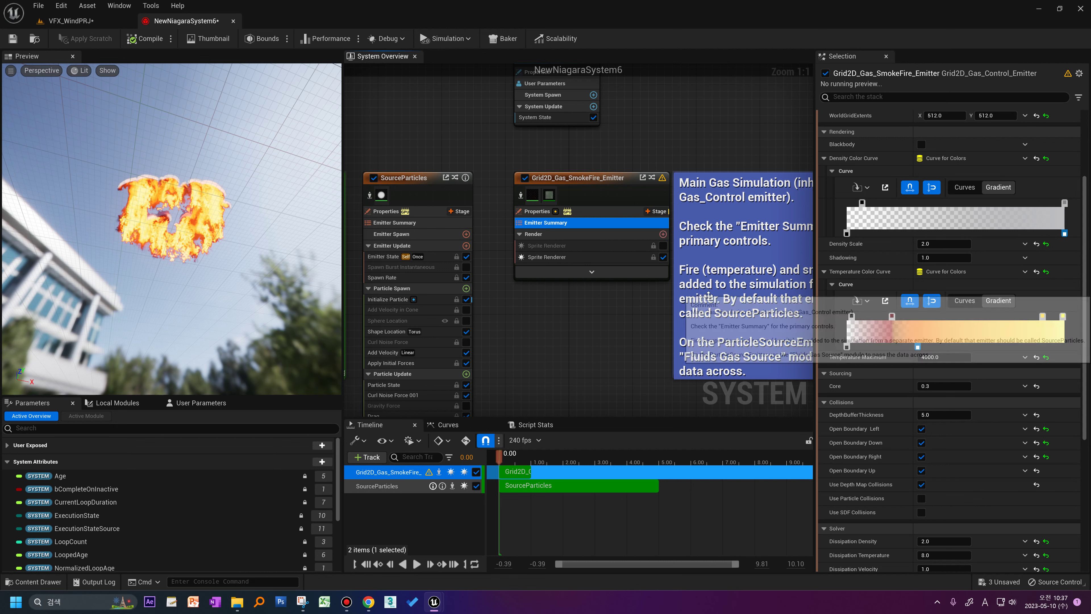
pyautogui.moveTo(667, 294); pyautogui.dragTo(620, 305, button='right')
pyautogui.scroll(3, 988, 293)
pyautogui.scroll(2, 989, 293)
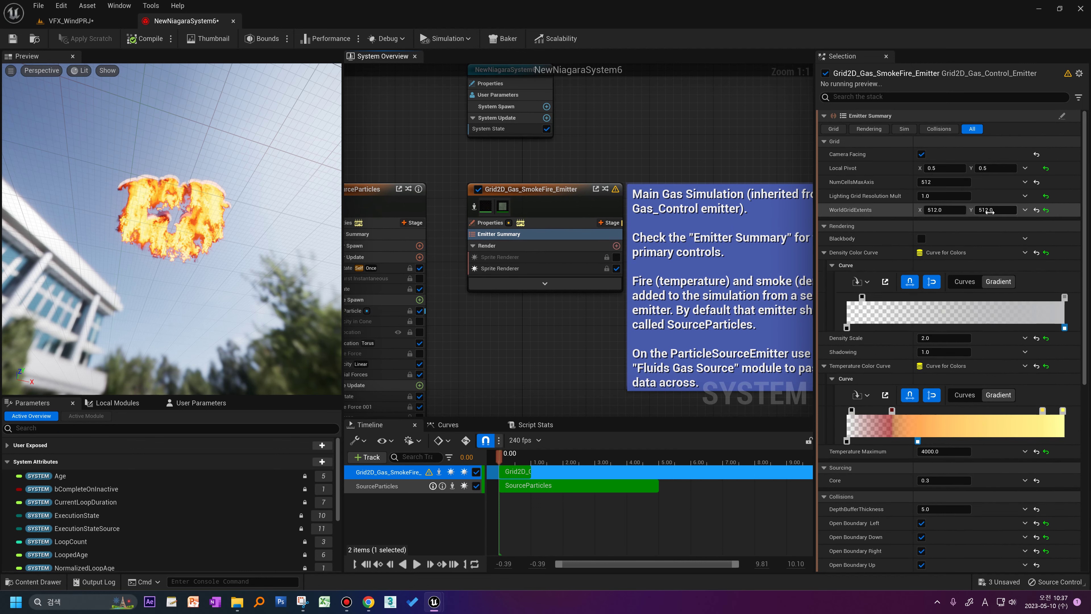
pyautogui.moveTo(962, 210); pyautogui.dragTo(1022, 213)
pyautogui.write('1024')
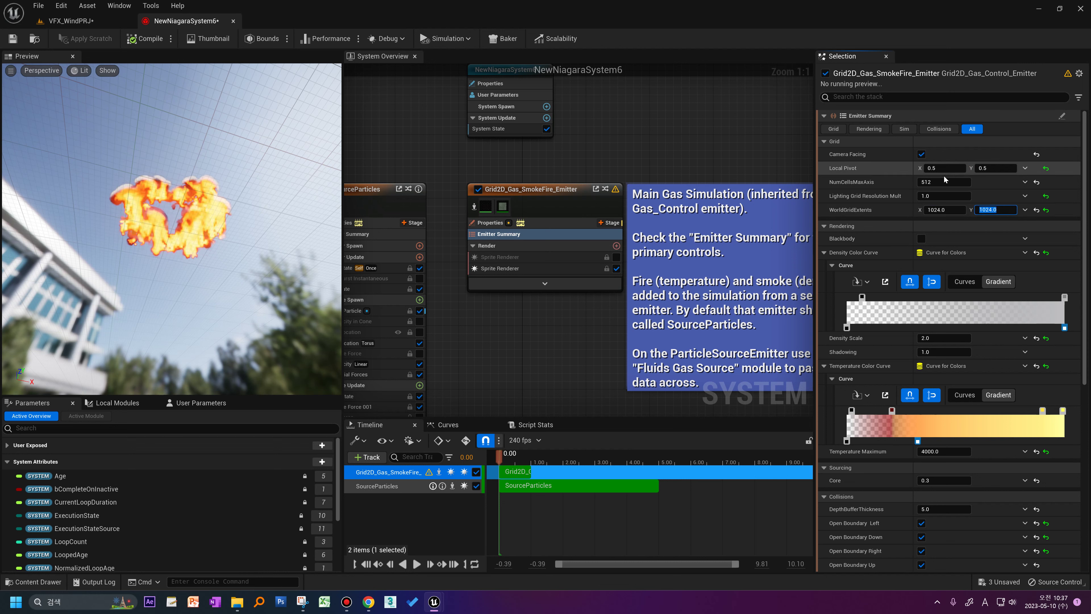
pyautogui.rightClick(944, 182)
pyautogui.click(962, 199)
pyautogui.click(71, 21)
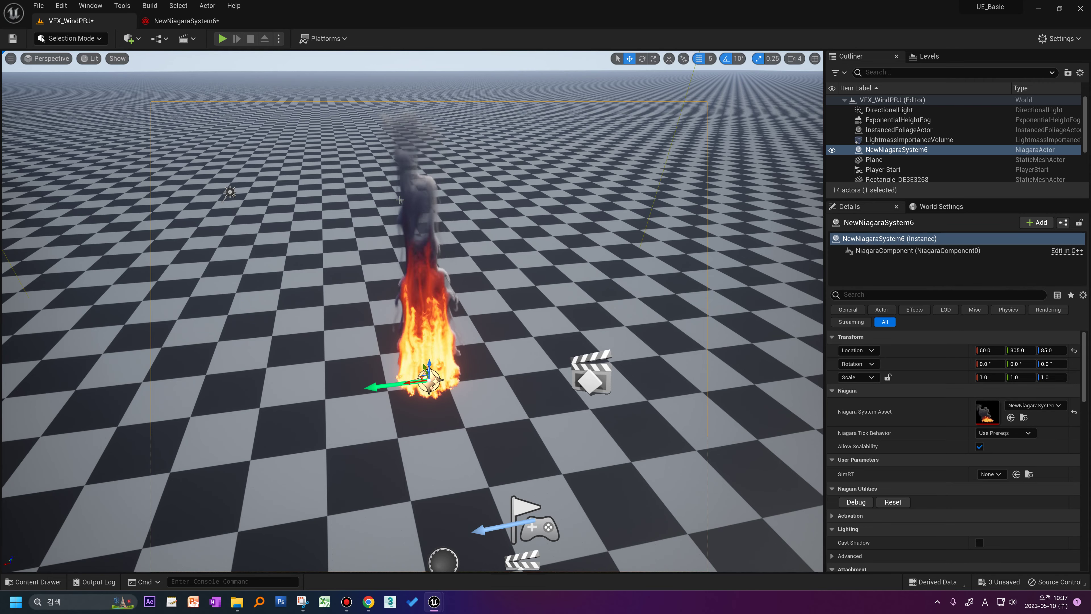
pyautogui.moveTo(395, 239)
pyautogui.mouseDown(button='right')
pyautogui.moveTo(395, 301)
pyautogui.moveTo(326, 327)
pyautogui.moveTo(386, 279)
pyautogui.mouseUp(button='right')
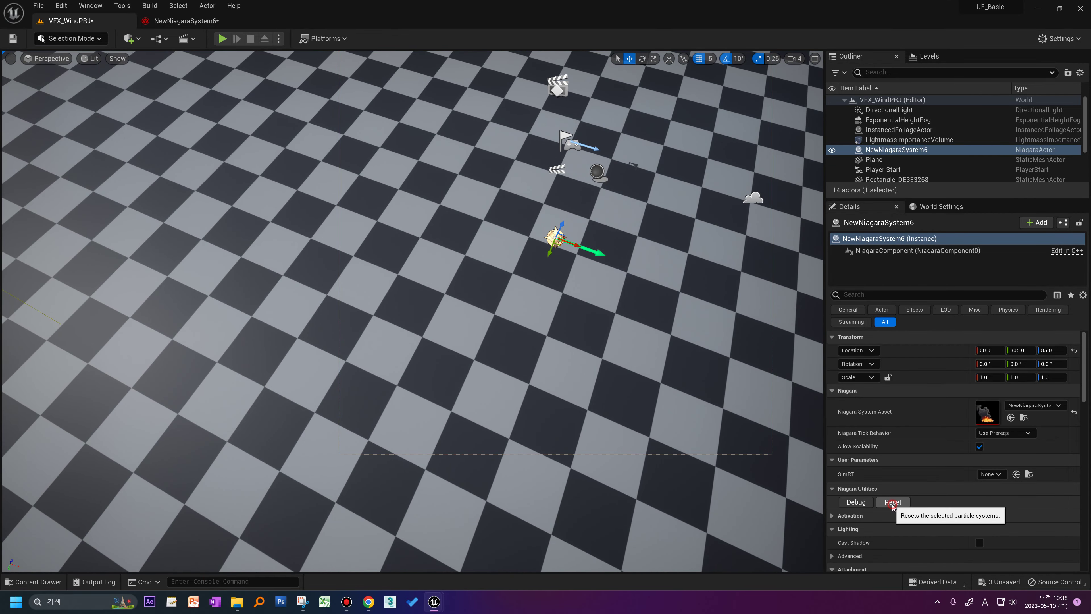
pyautogui.click(893, 502)
pyautogui.press('f')
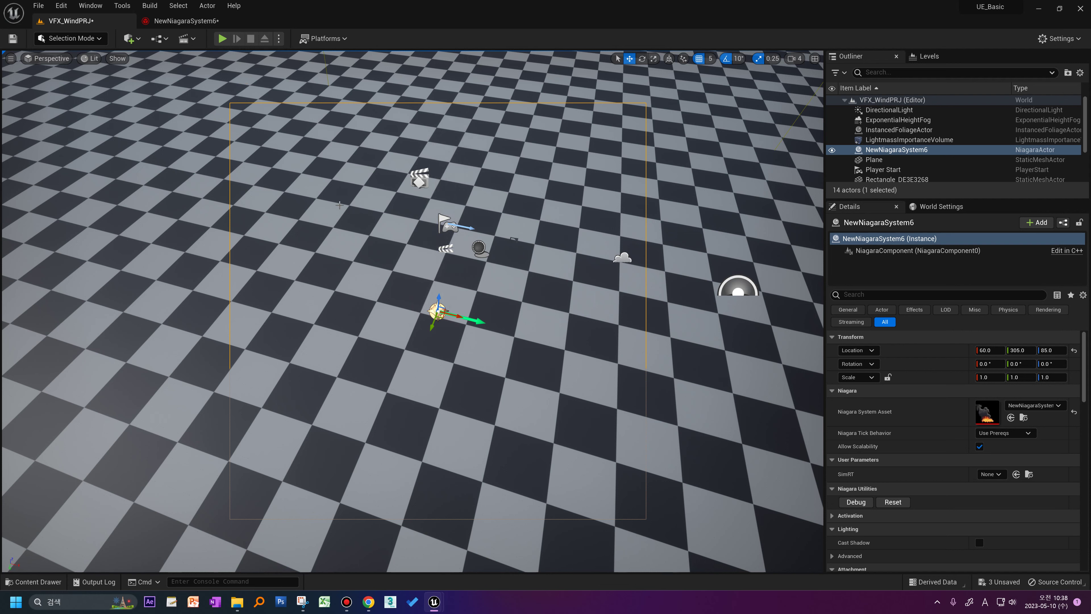
pyautogui.click(181, 20)
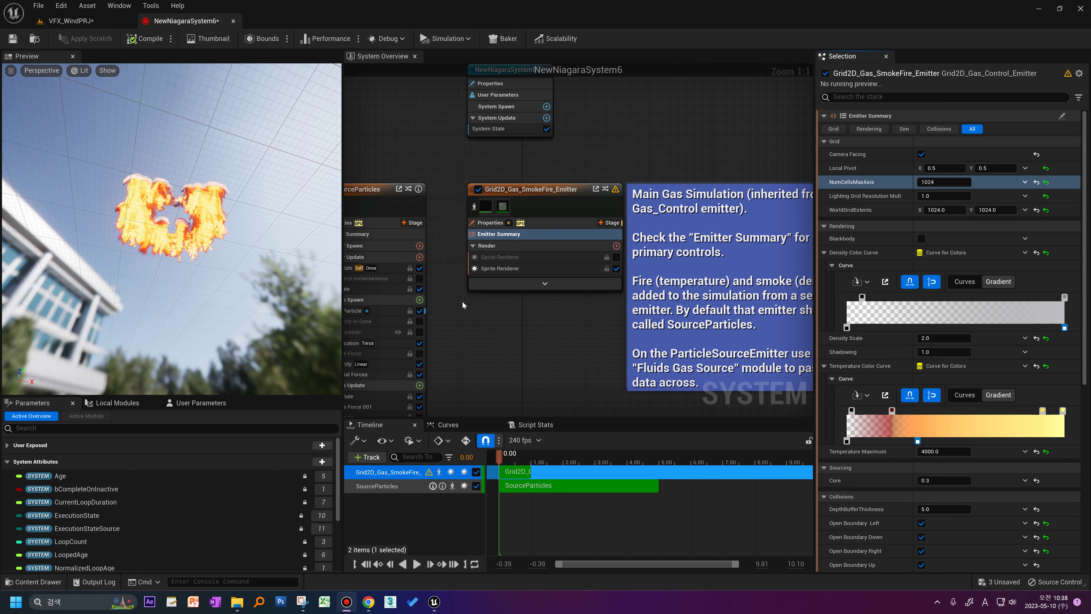
# Pan the System Overview past SourceParticles and the system node, then return to VFX_WindPRJ.
pyautogui.moveTo(461, 304); pyautogui.dragTo(575, 351, button='right')
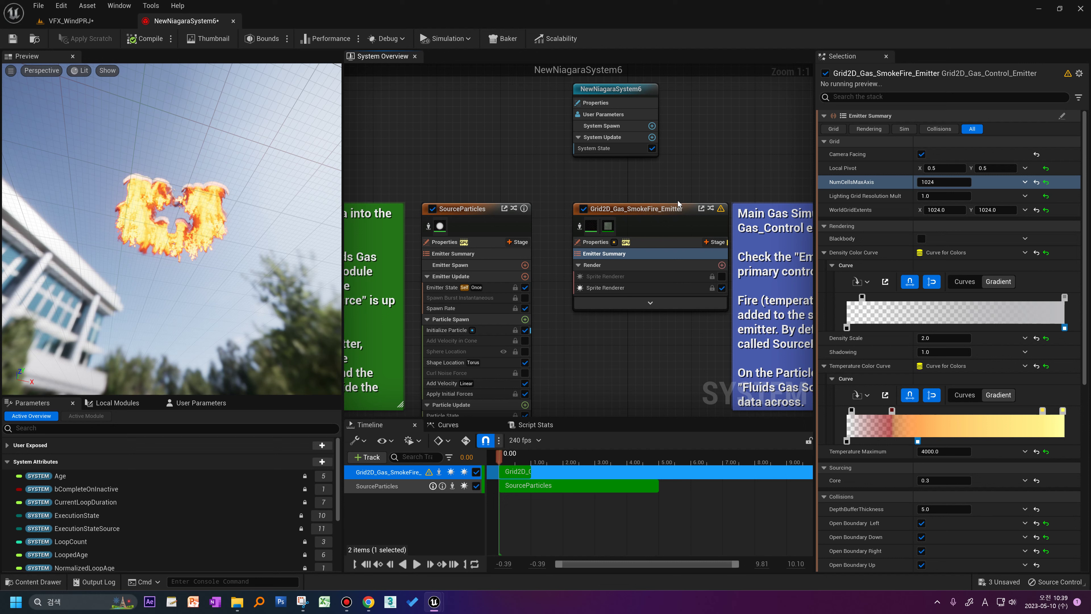
pyautogui.moveTo(605, 361); pyautogui.dragTo(622, 302, button='right')
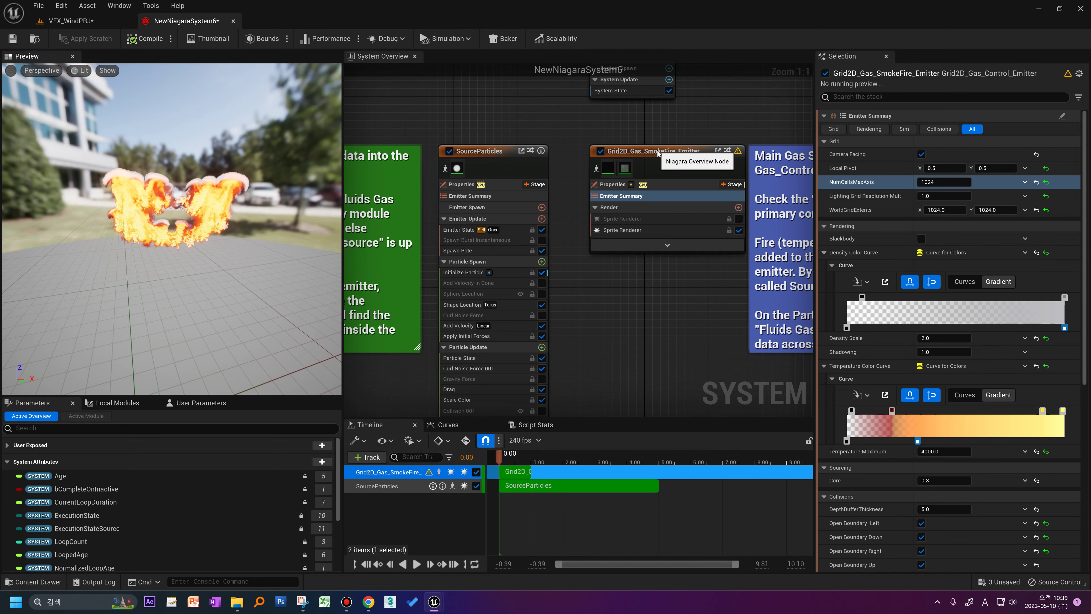
pyautogui.click(67, 22)
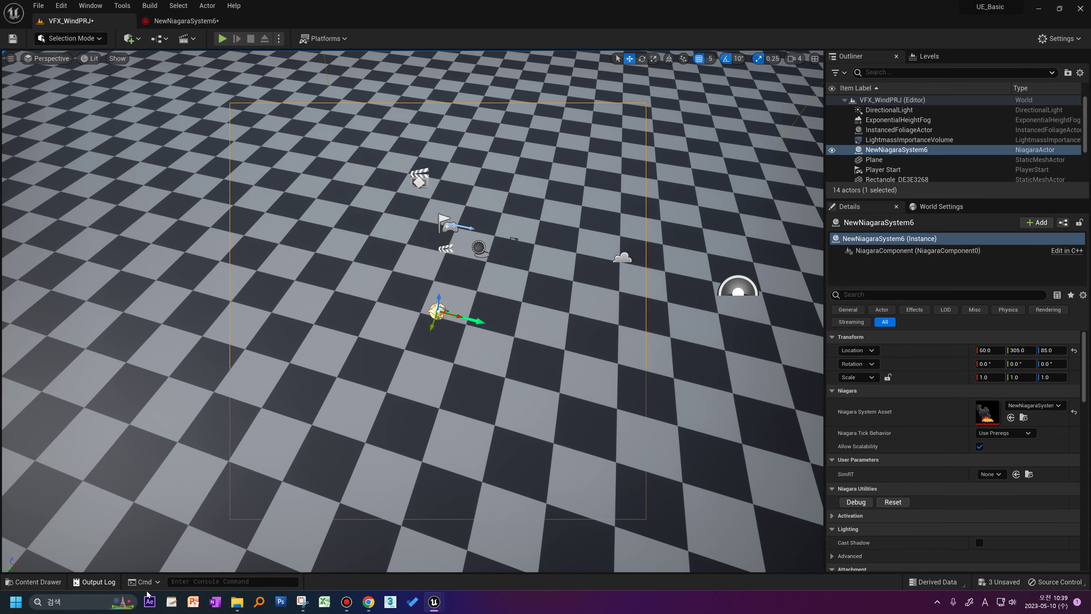
# Restart the NewNiagaraSystem6 fire and zoom in on its flames and smoke.
pyautogui.click(893, 501)
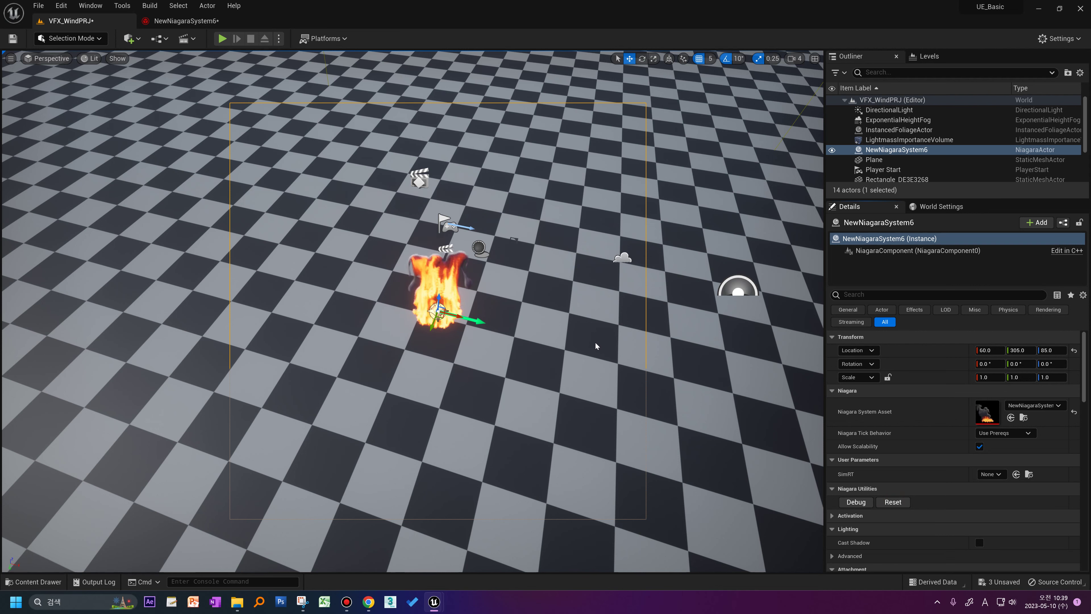
pyautogui.scroll(2, 602, 339)
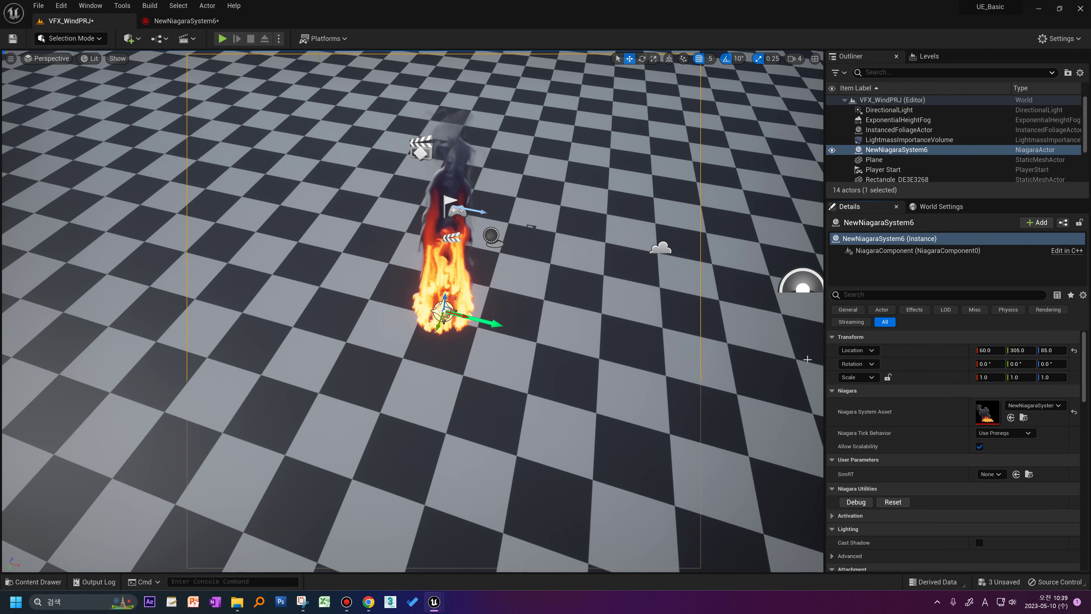